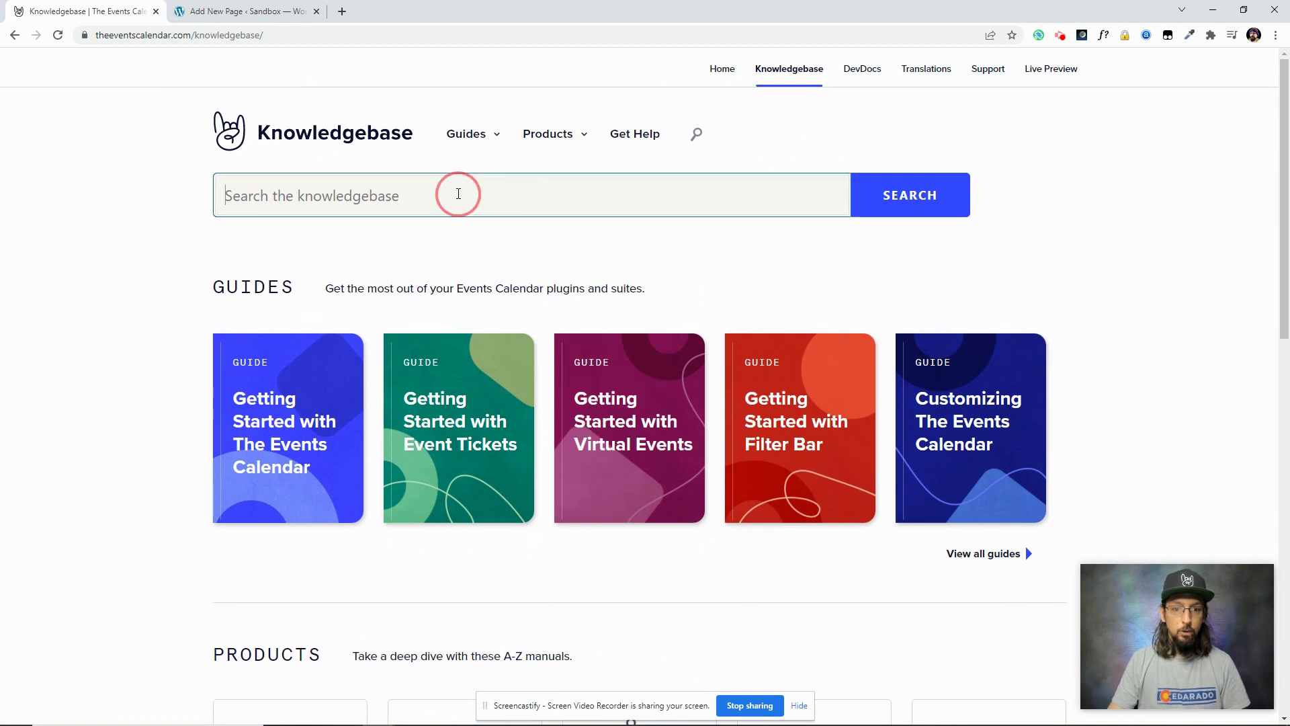
- Search the knowledgebase for "shortcodes" and open the Shortcodes Overview article
type("shortcodes")
key("Return")
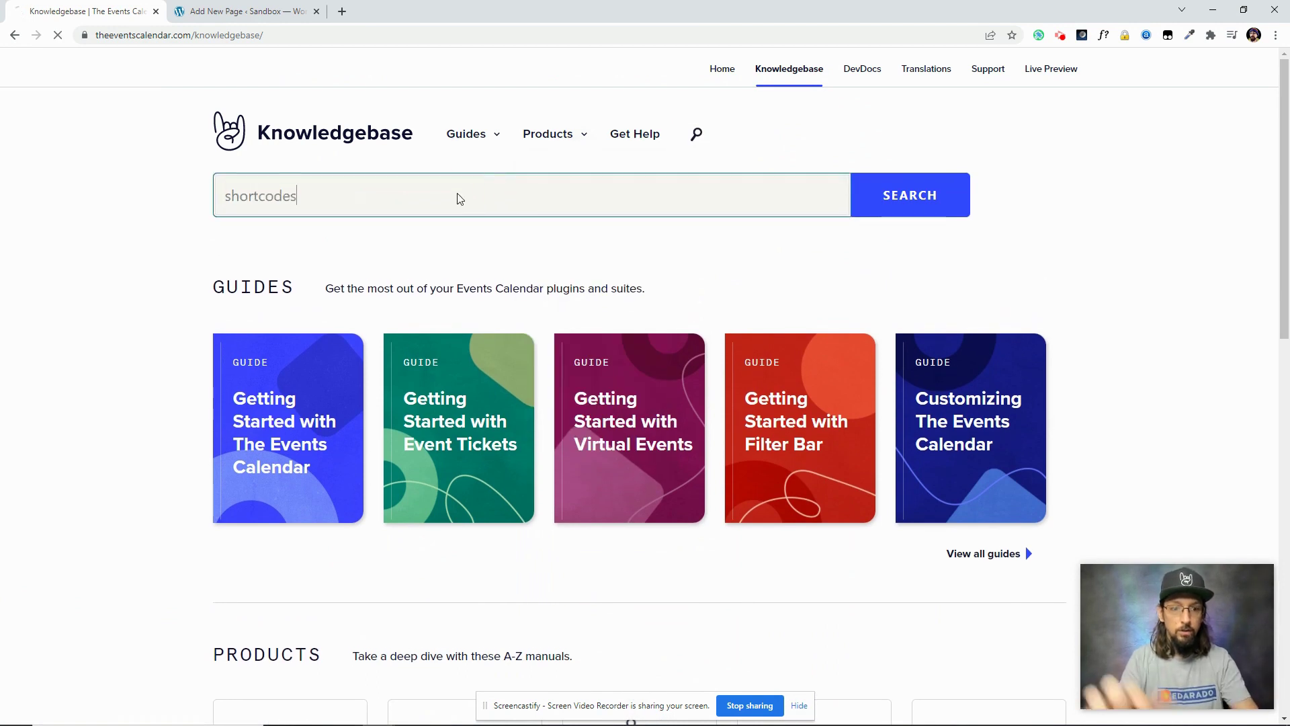
scroll(403, 256, "down", 2)
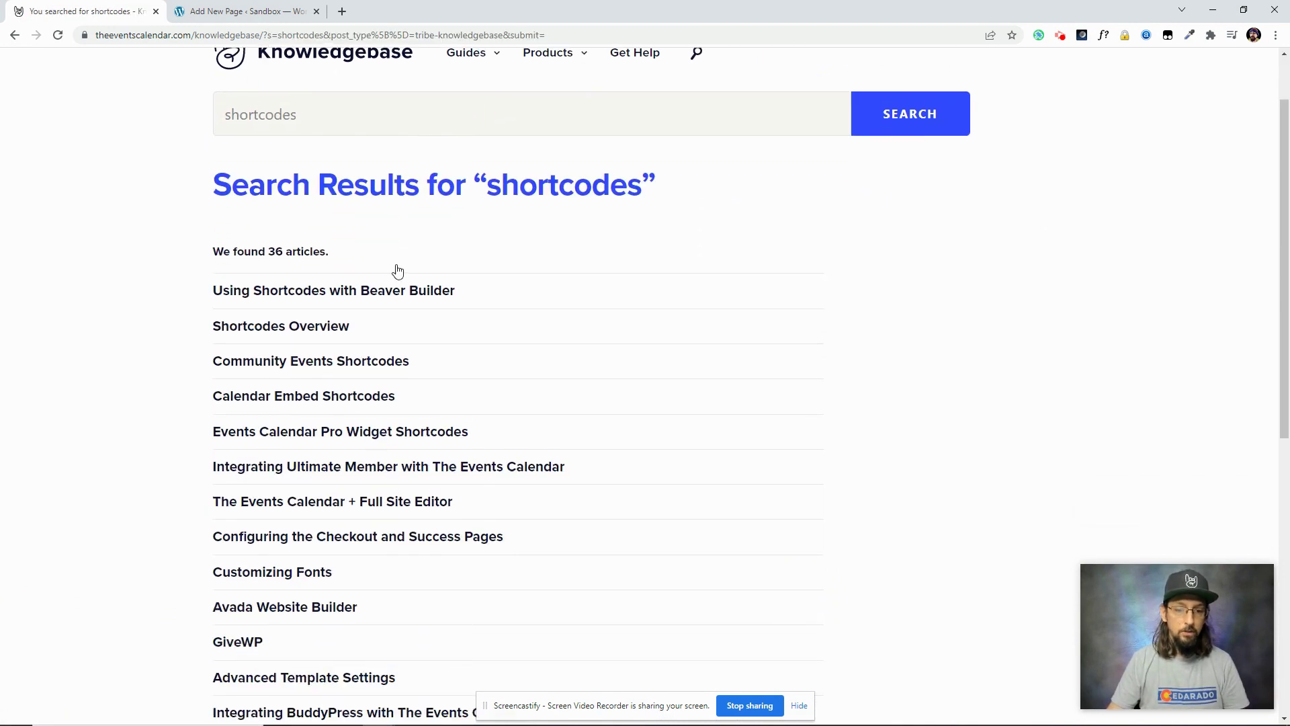
left_click(308, 277)
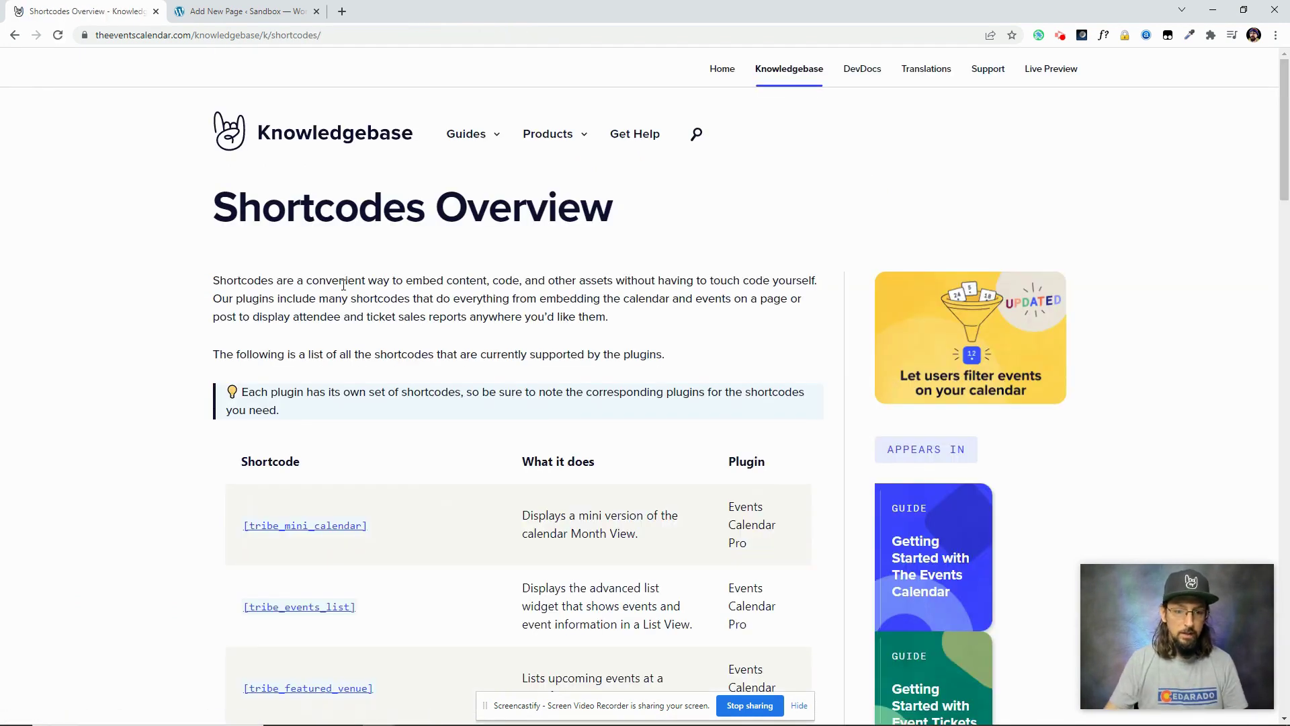
- Look through the list of supported shortcodes, open the [tribe_featured_venue] documentation, and return to the overview
scroll(455, 363, "down", 10)
scroll(465, 363, "down", 20)
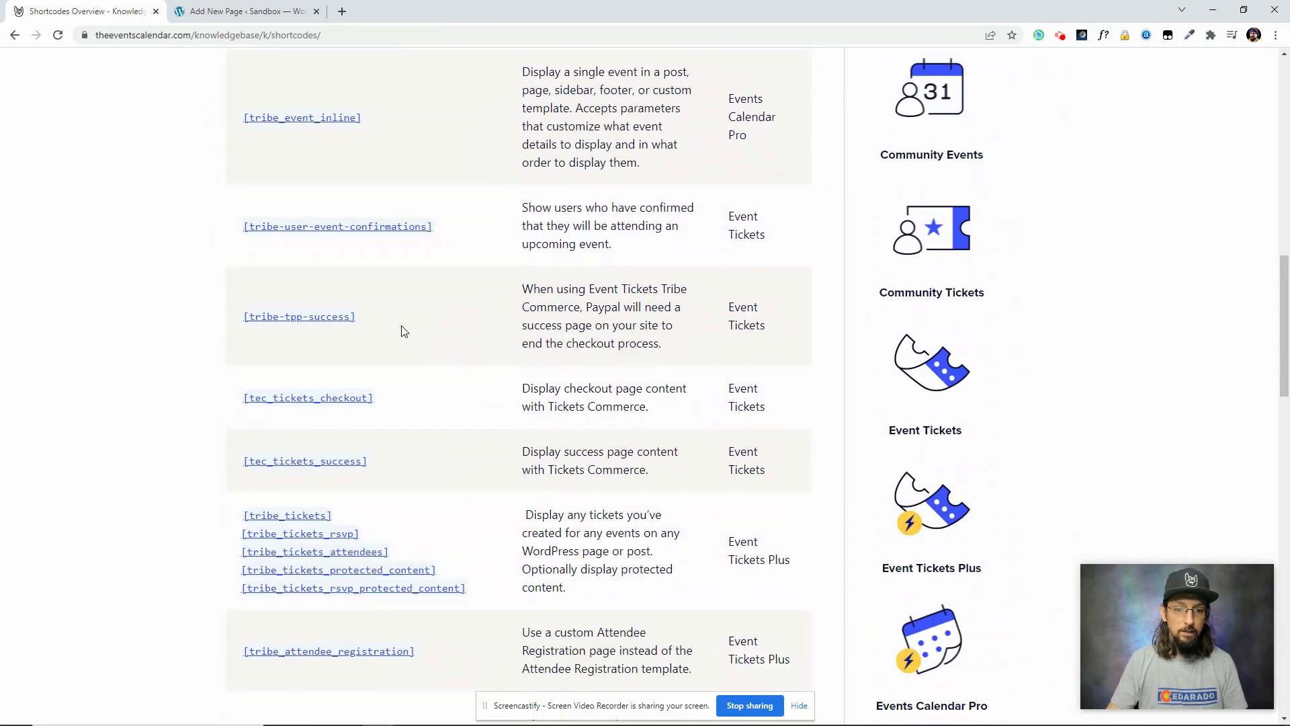
scroll(395, 327, "up", 20)
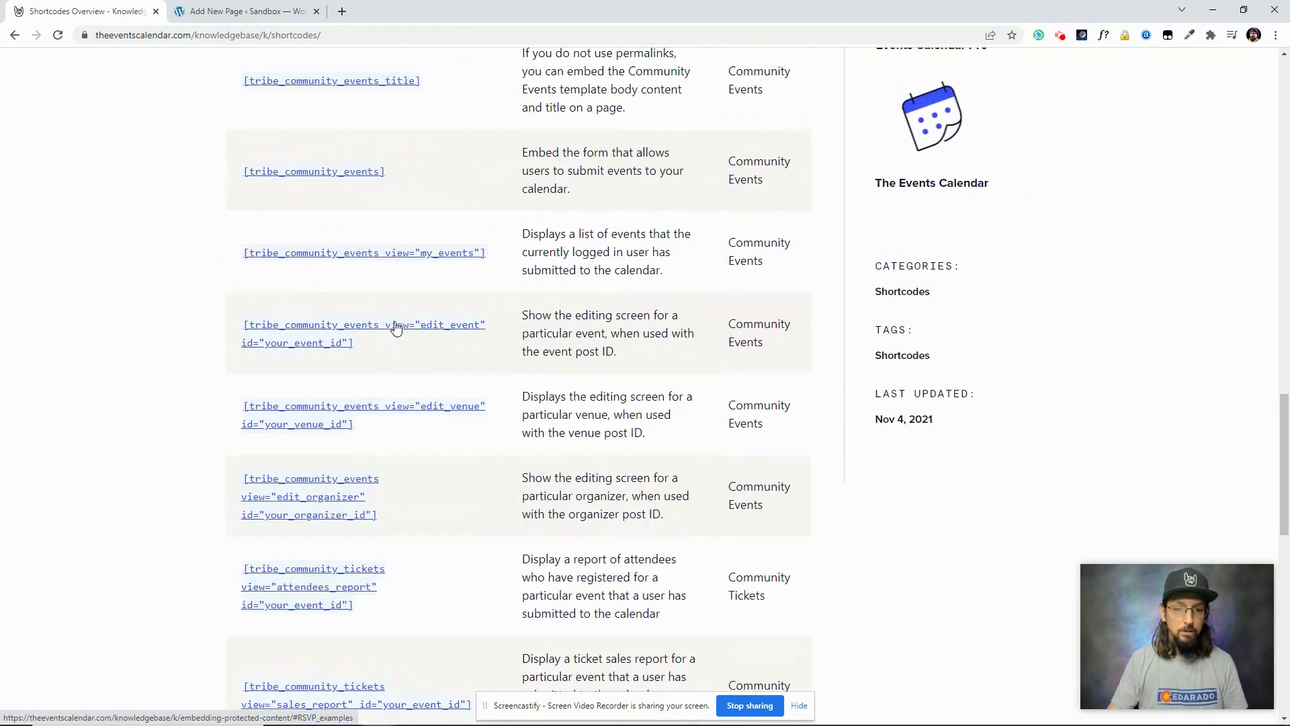
left_click(352, 289)
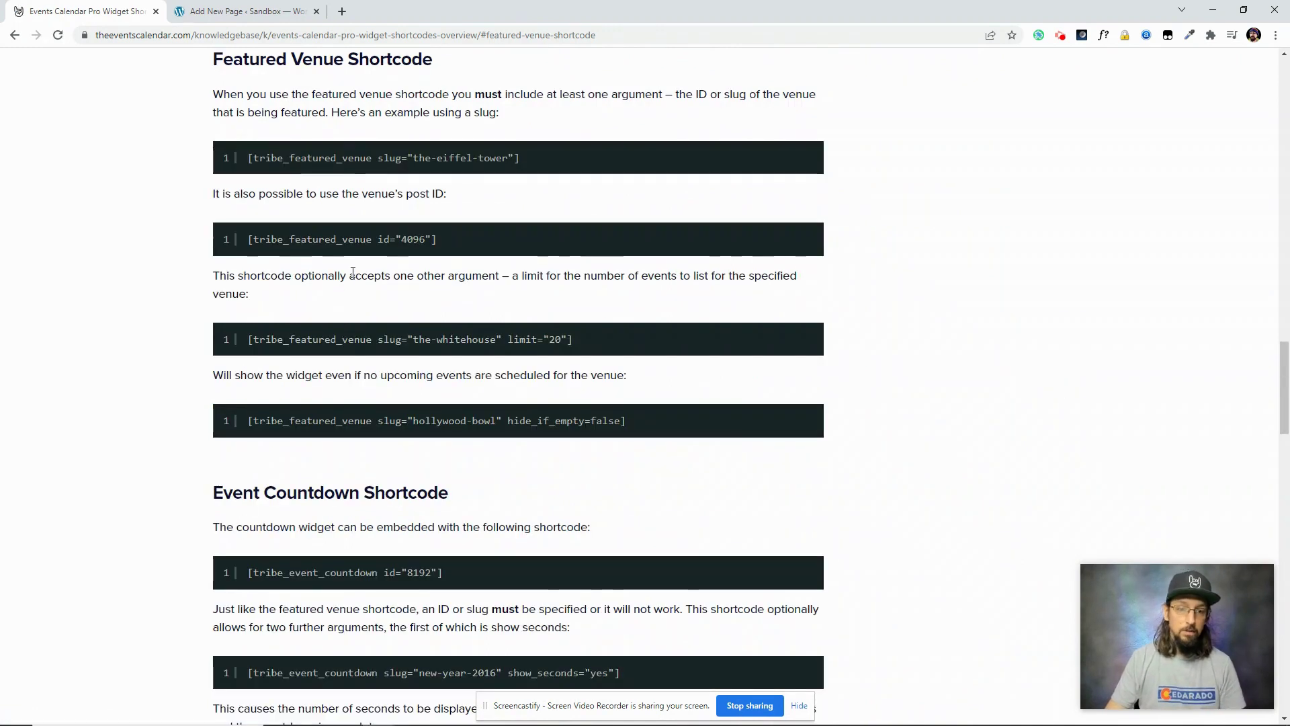
left_click(15, 35)
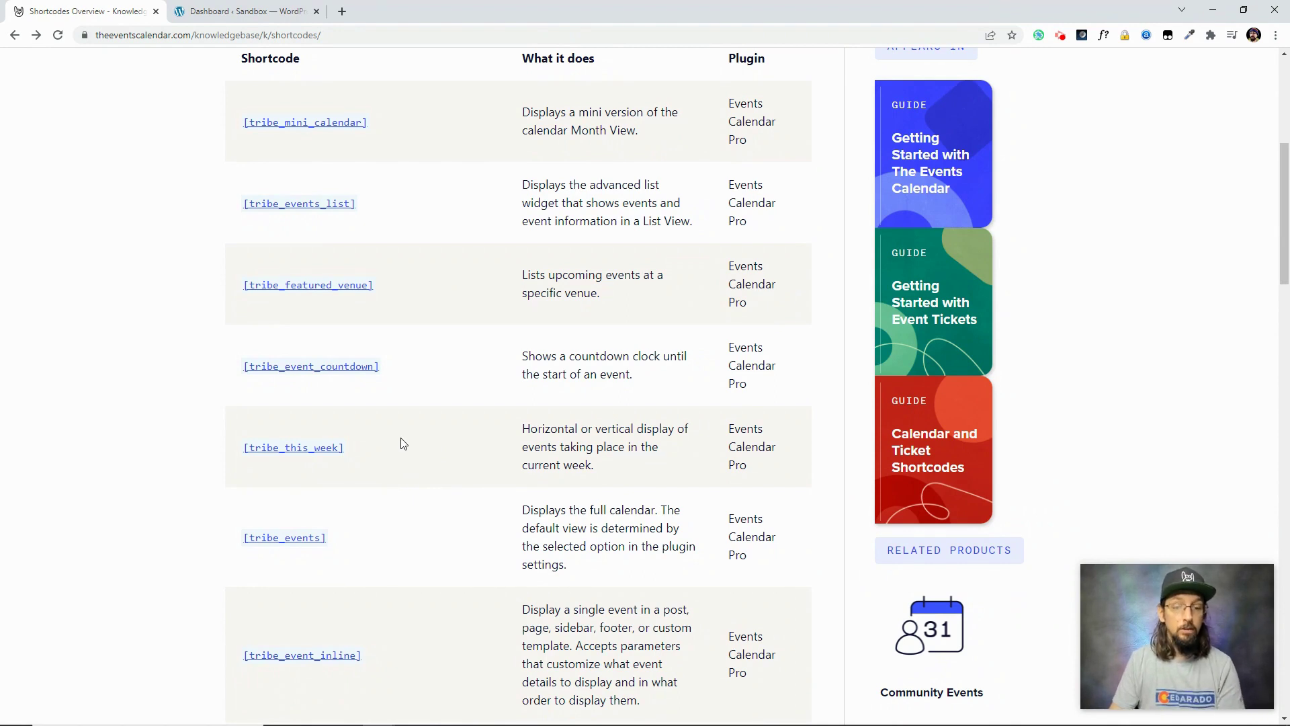
- Switch to the WordPress sandbox and create a new page titled "Shortcodes"
left_click(248, 12)
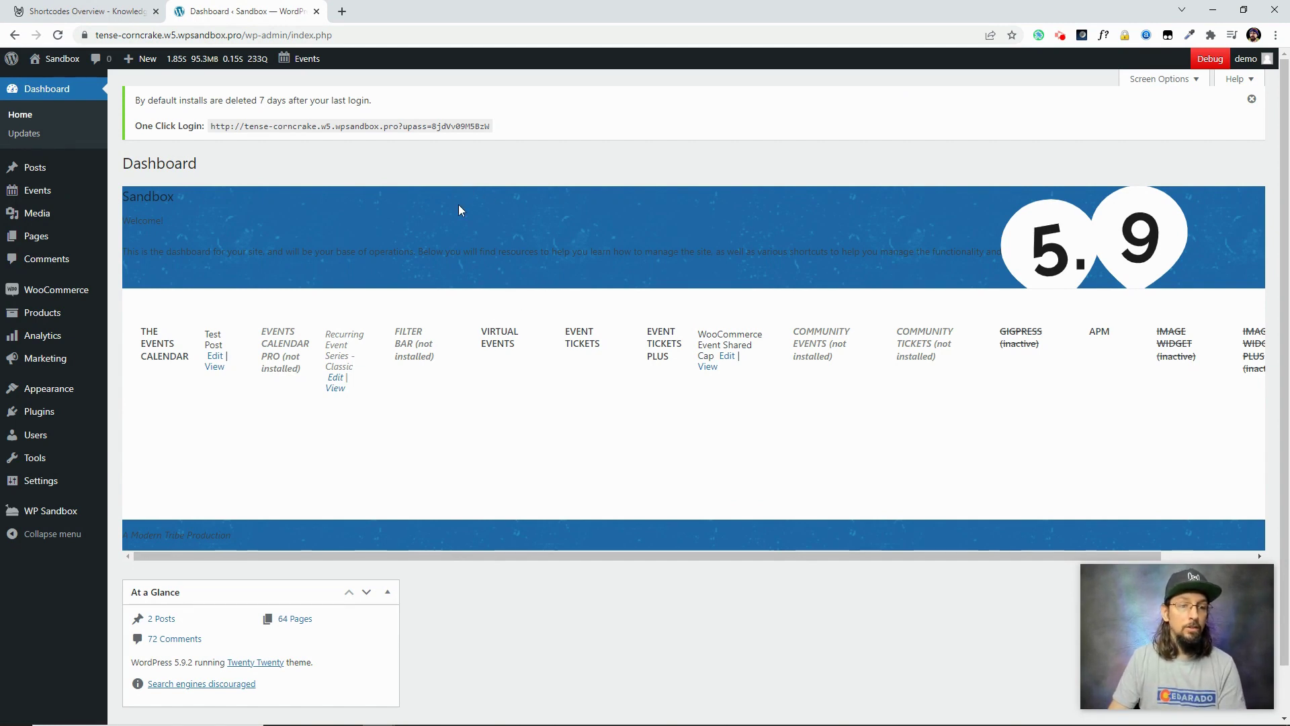
mouse_move(30, 239)
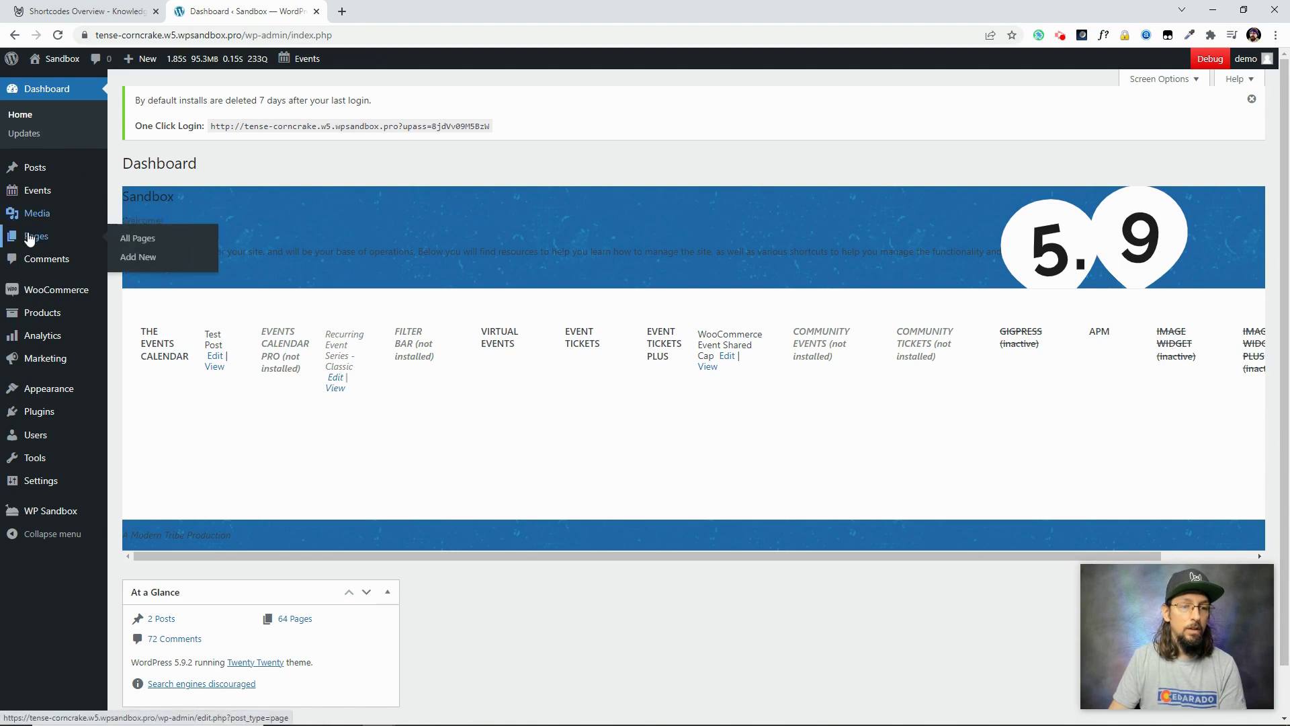
left_click(138, 258)
left_click(531, 192)
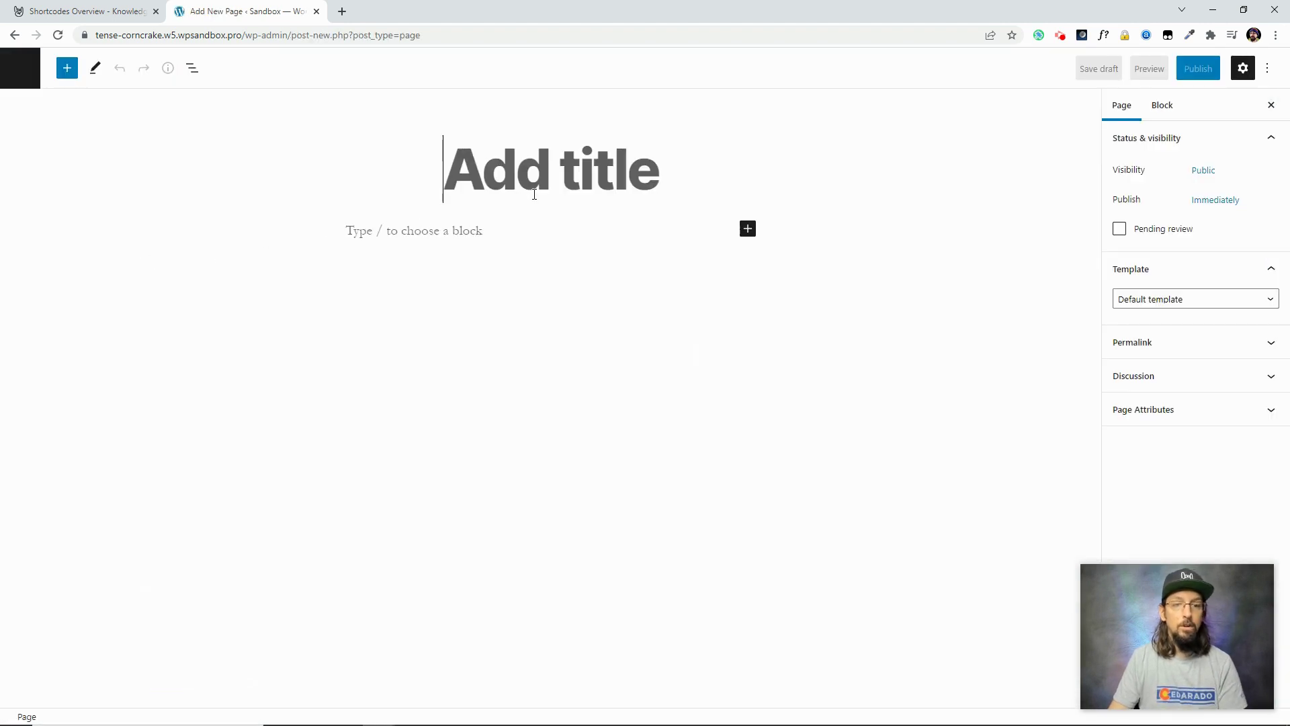
type("Shortcodes")
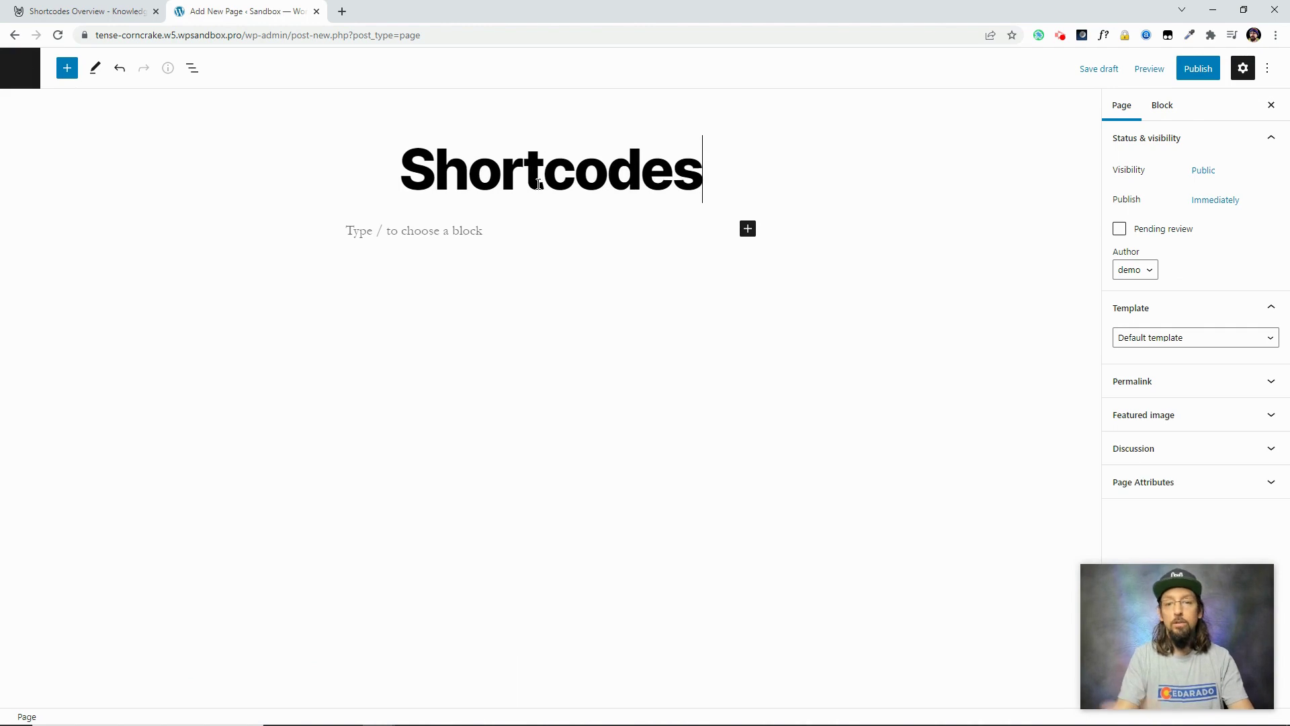
- Write [tribe_events] in the page's first paragraph block and cut it to the clipboard
left_click(459, 230)
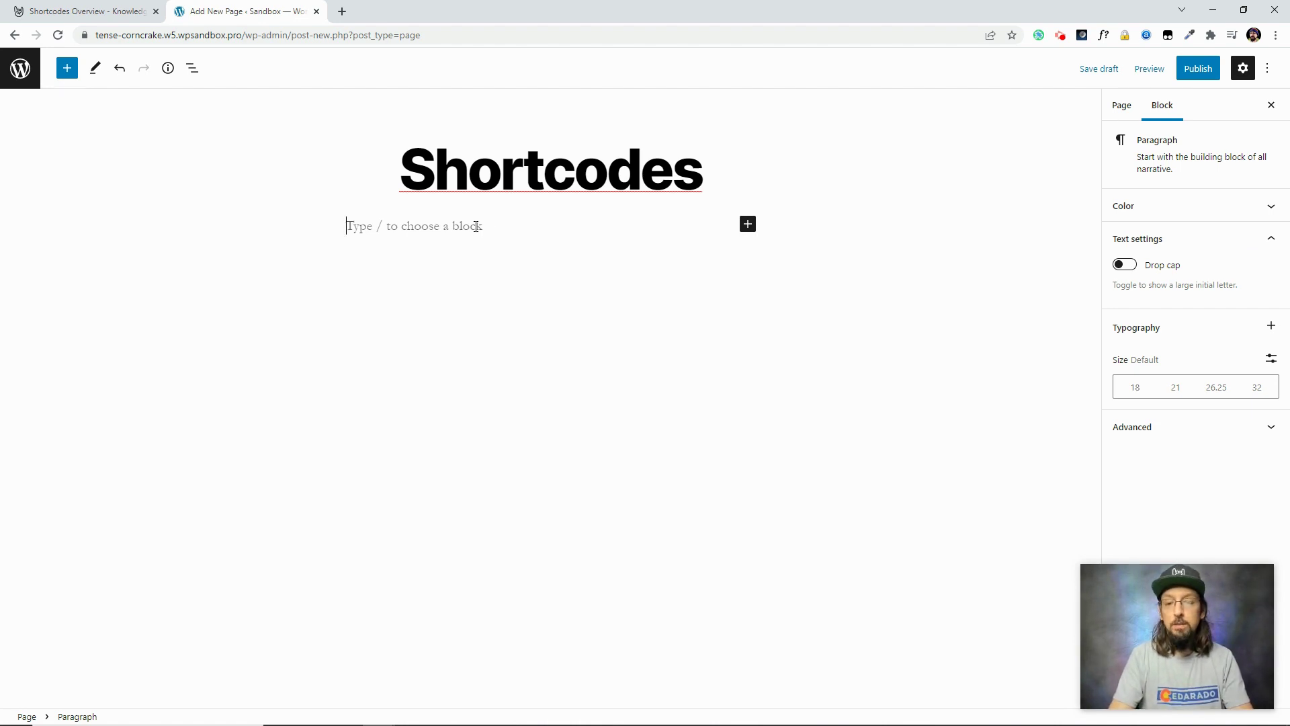
type("[tr")
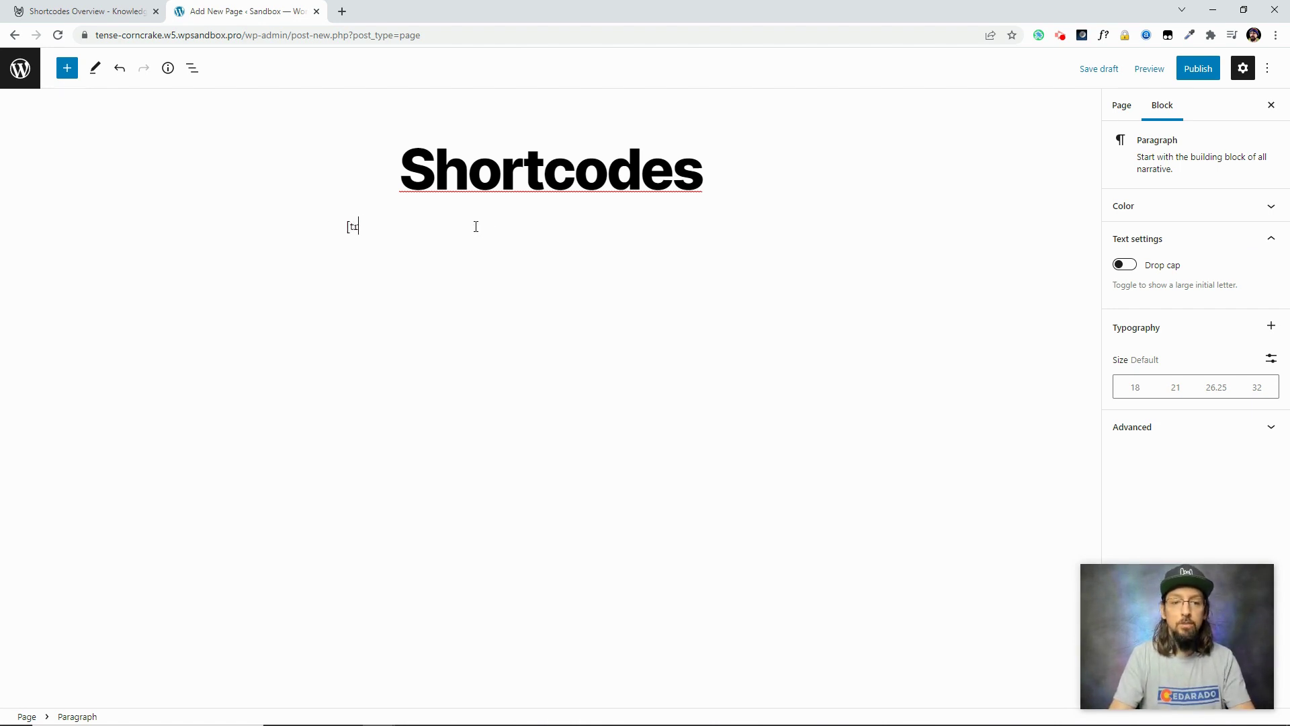
type("ibe_events]")
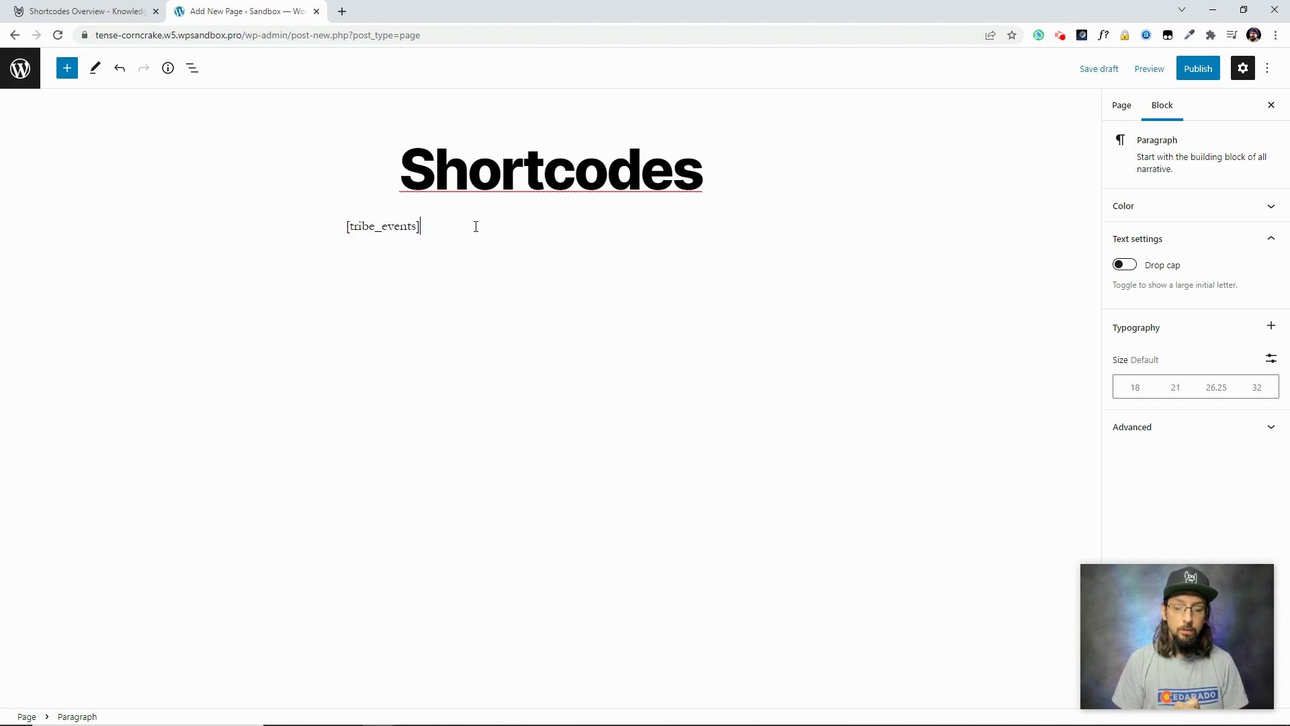
key("ctrl+a")
key("ctrl+x")
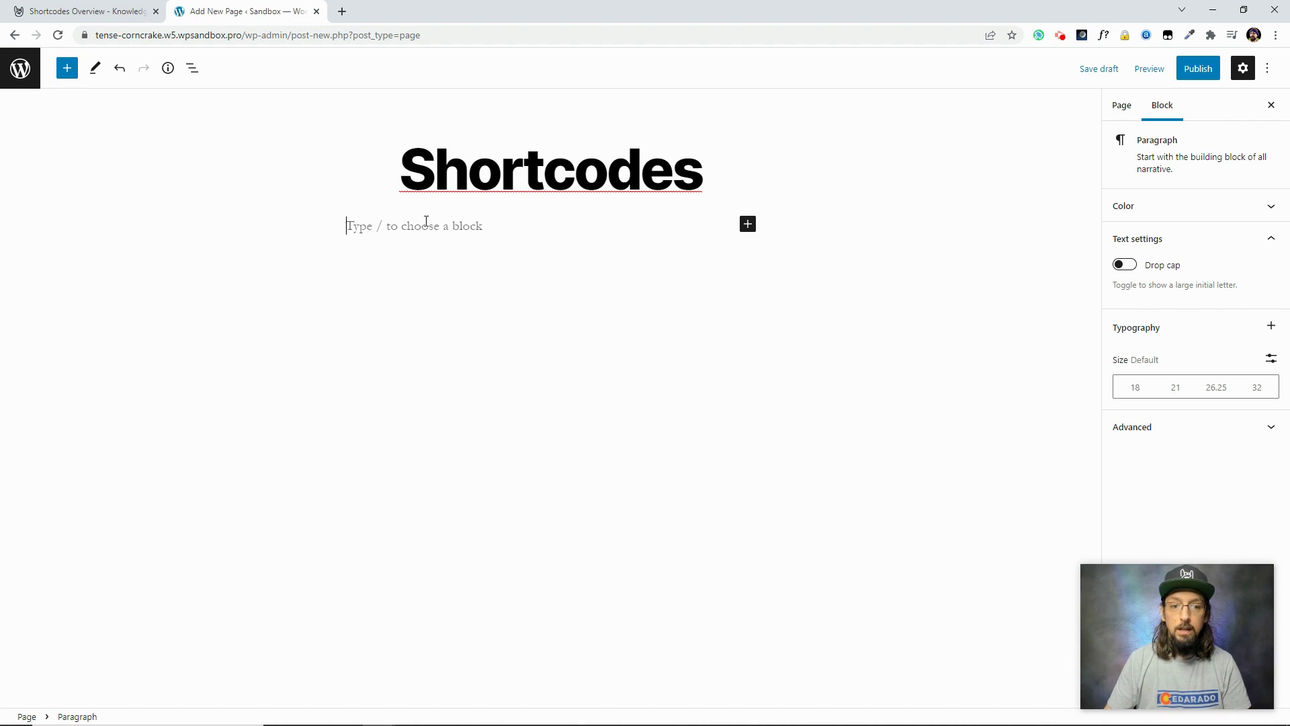
- Insert a Shortcode block under the page title and paste [tribe_events] into it
left_click(748, 225)
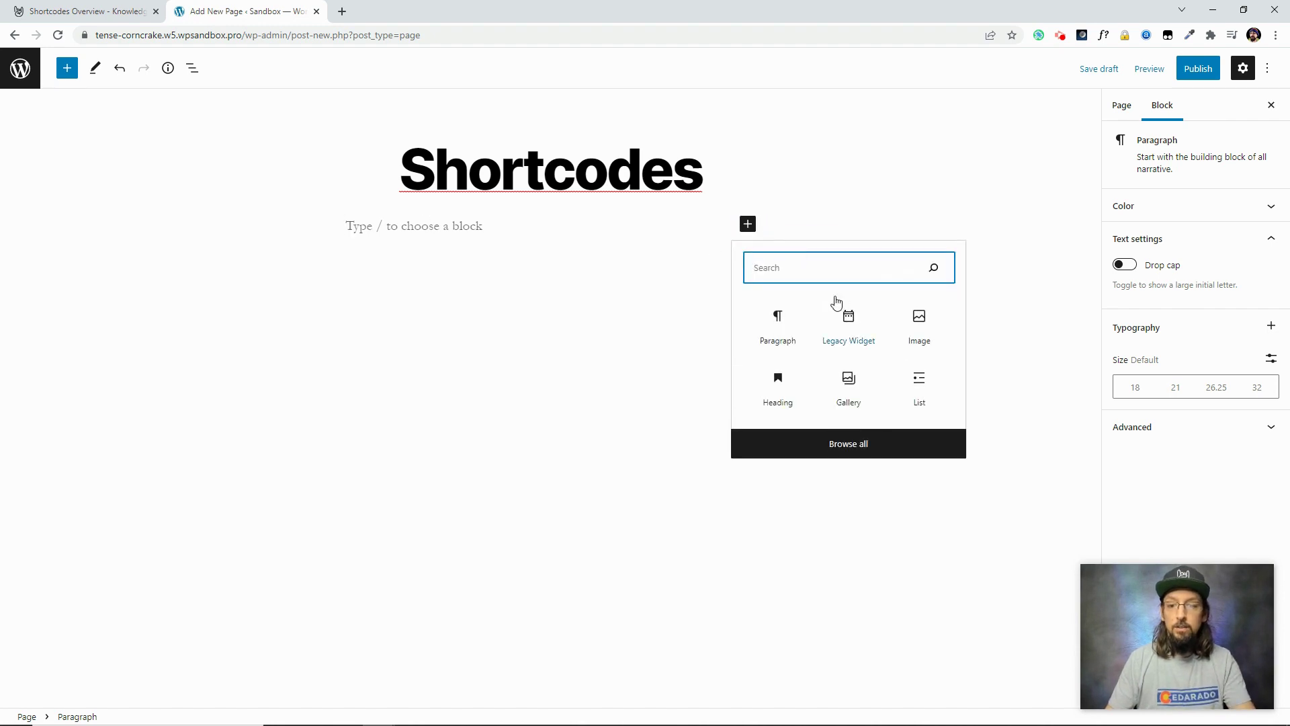
type("short")
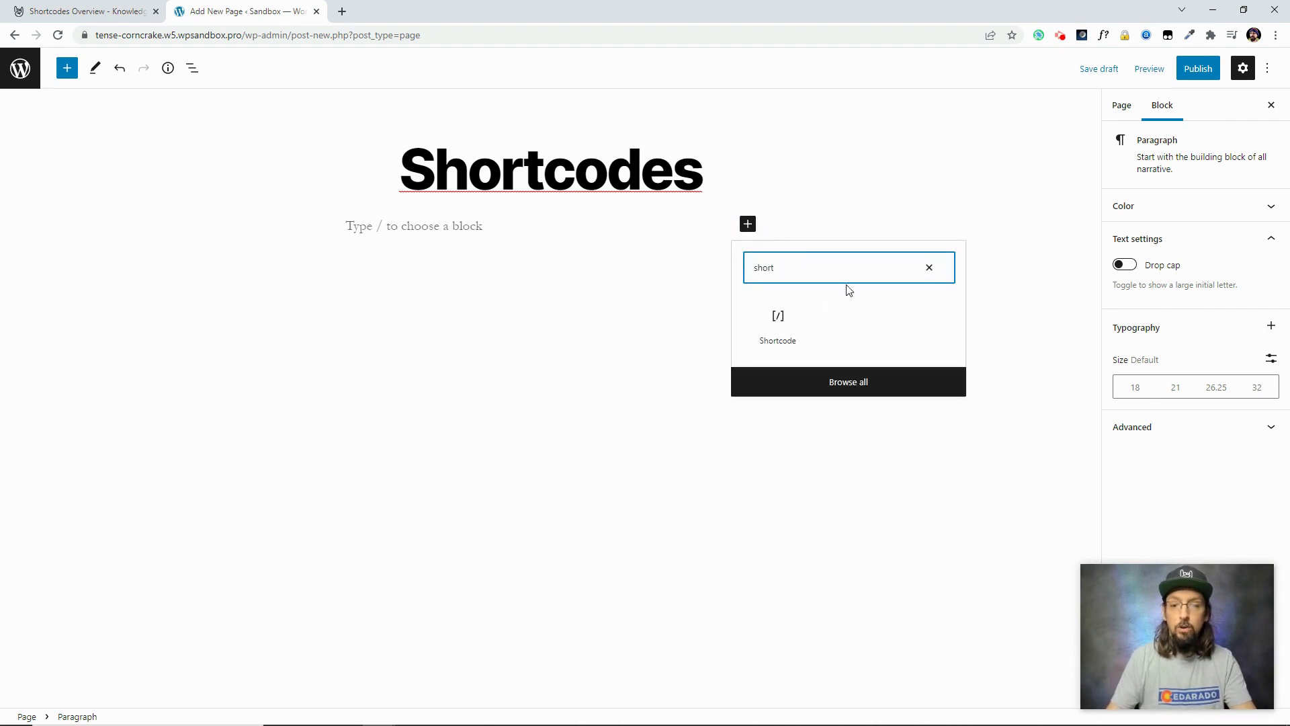
left_click(778, 317)
left_click(507, 254)
key("ctrl+v")
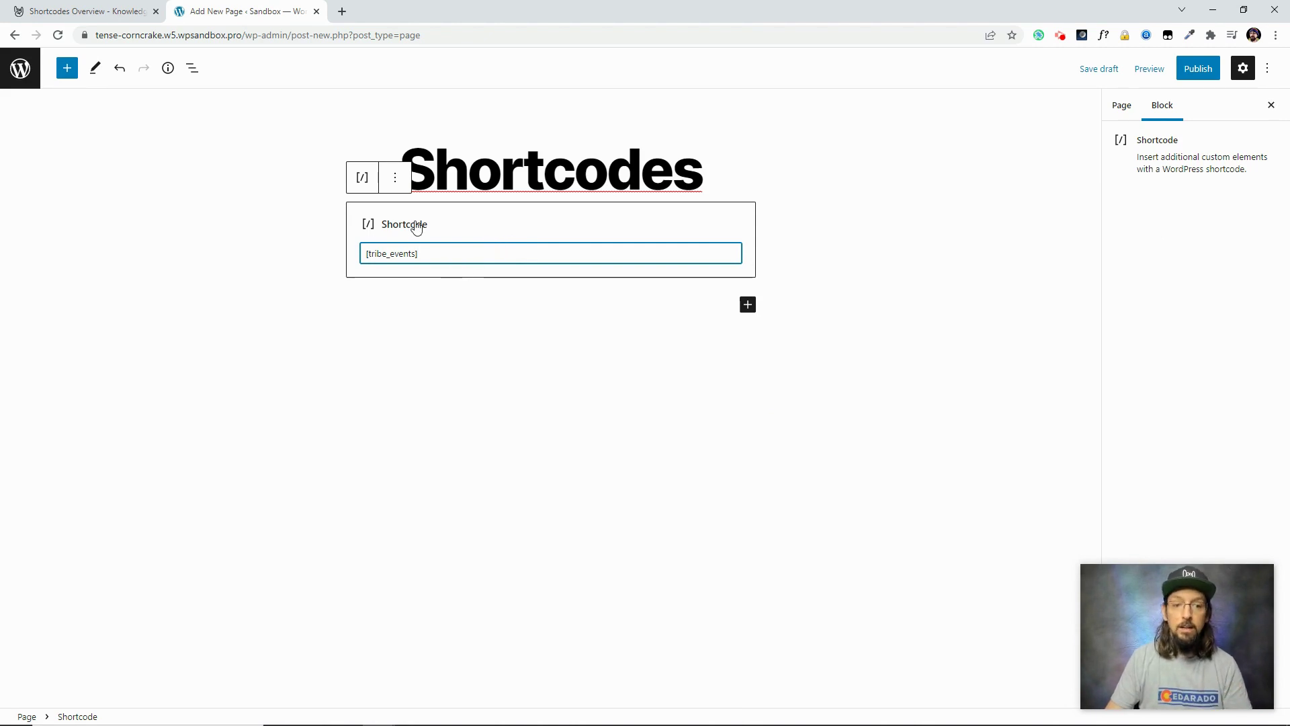
- Publish the Shortcodes page and view the embedded calendar on the live page
left_click(1191, 76)
left_click(1162, 70)
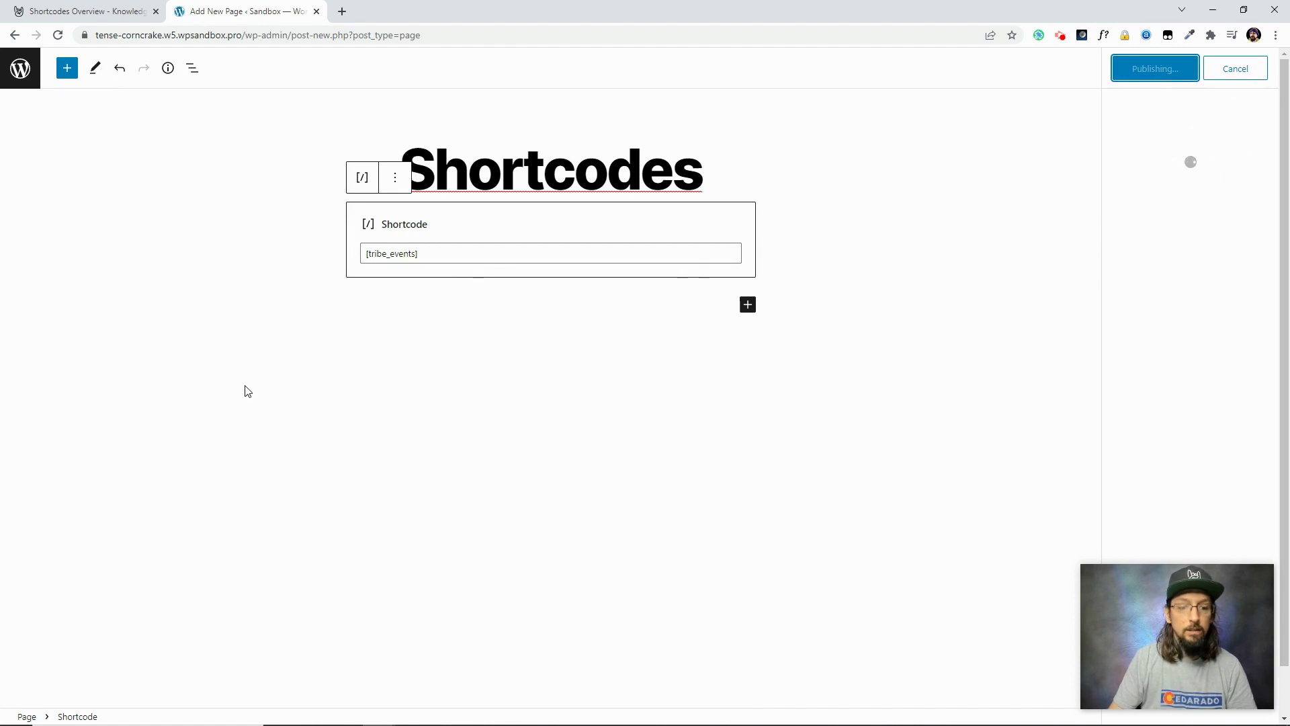
left_click(123, 681)
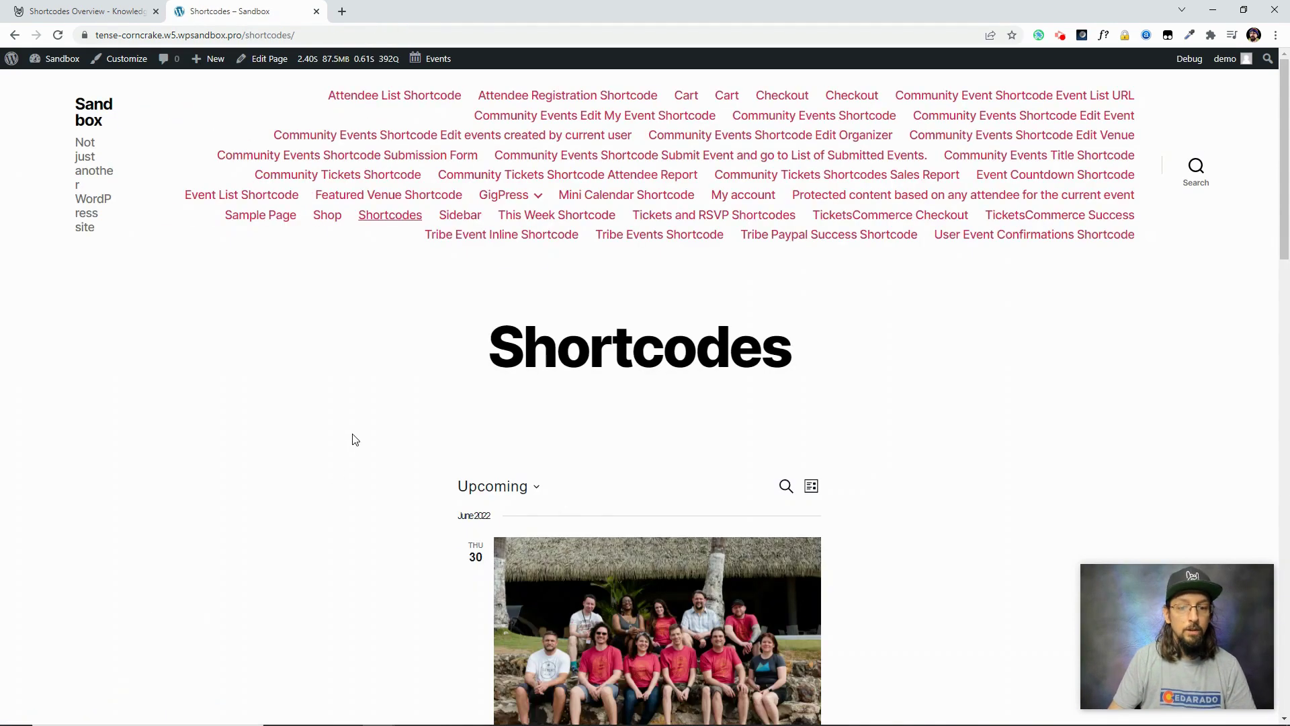
scroll(356, 430, "down", 5)
scroll(356, 424, "up", 3)
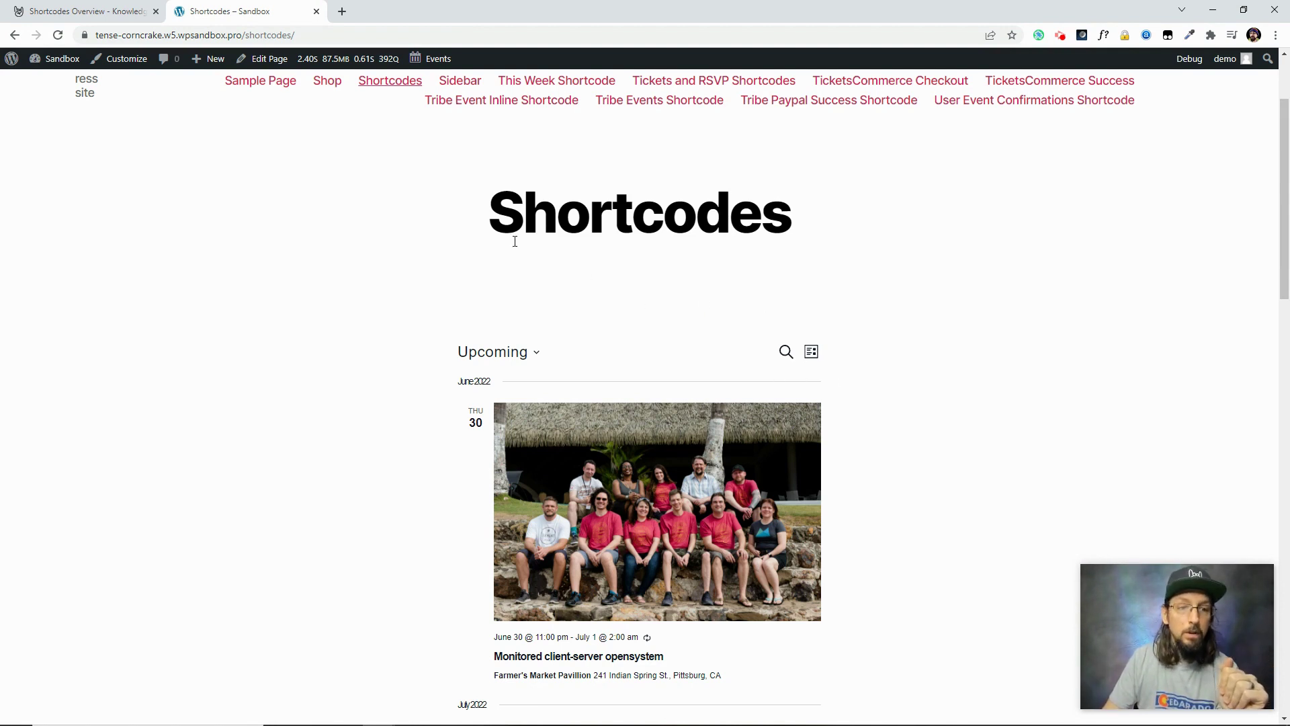
- Change the Shortcodes page to the Full Width Template, update it, and view the live page
left_click(266, 64)
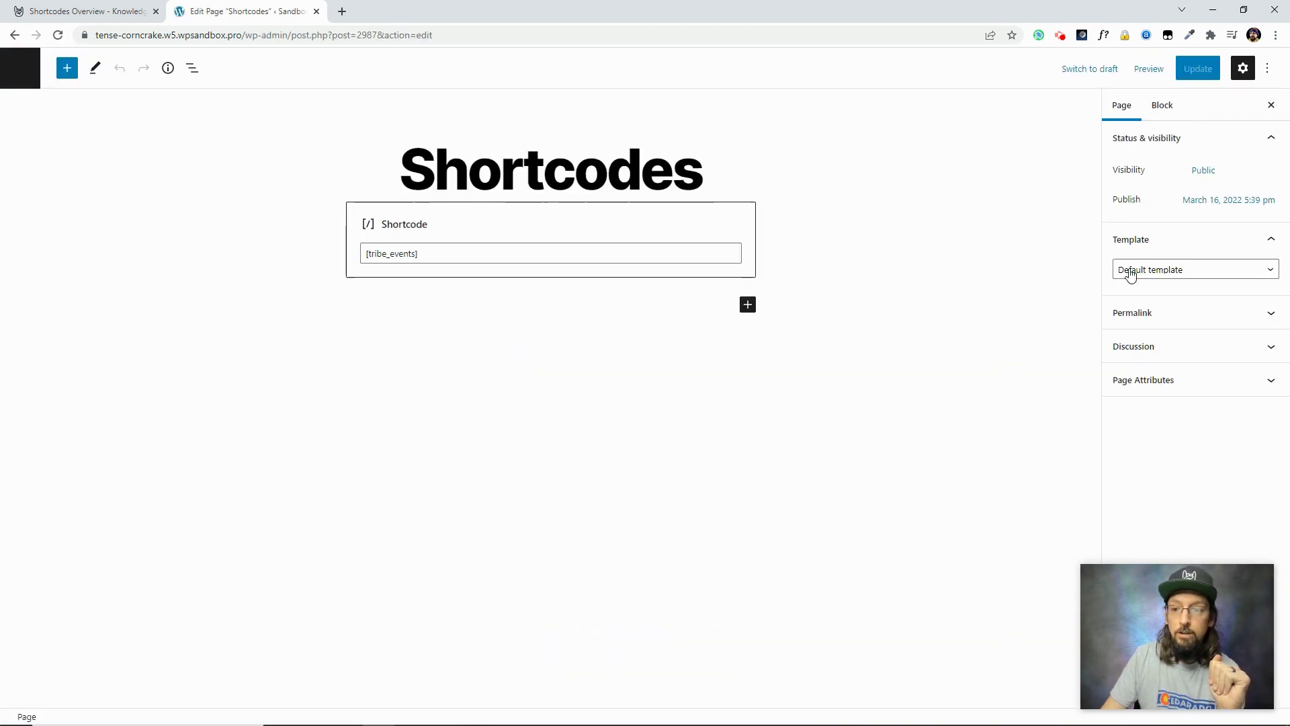
left_click(1161, 269)
left_click(1142, 308)
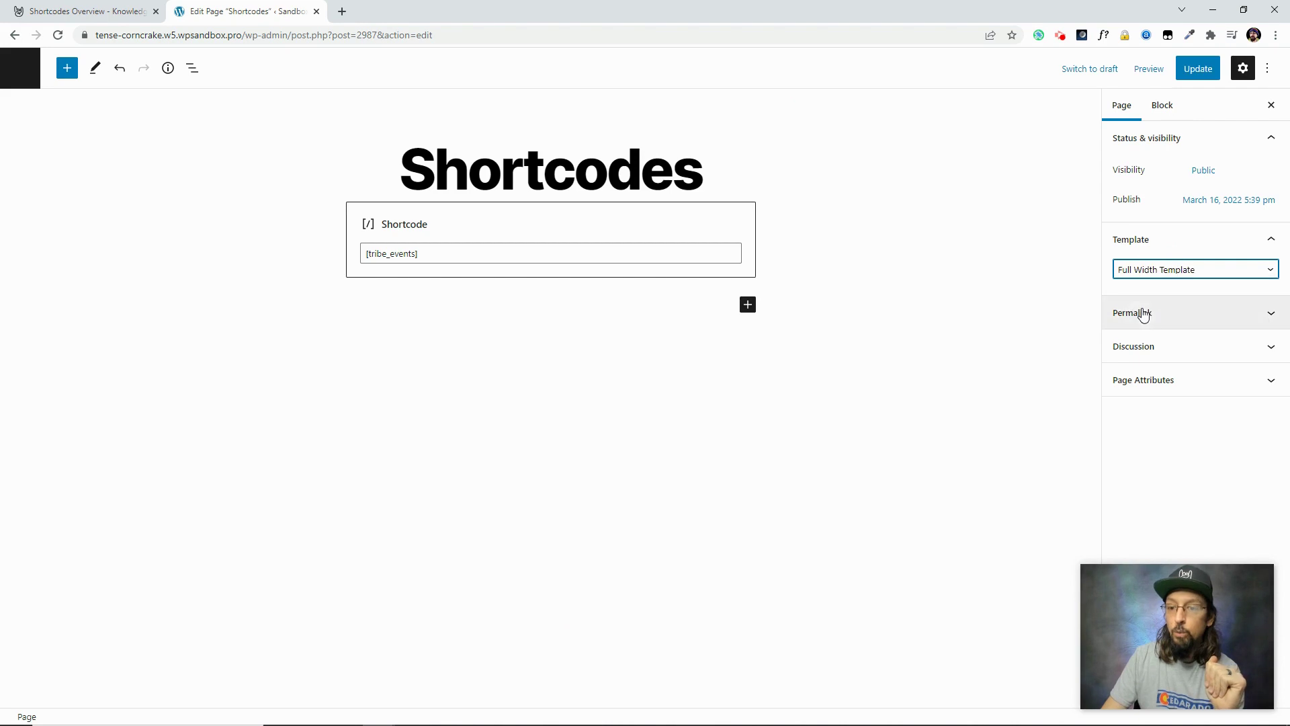
left_click(1193, 71)
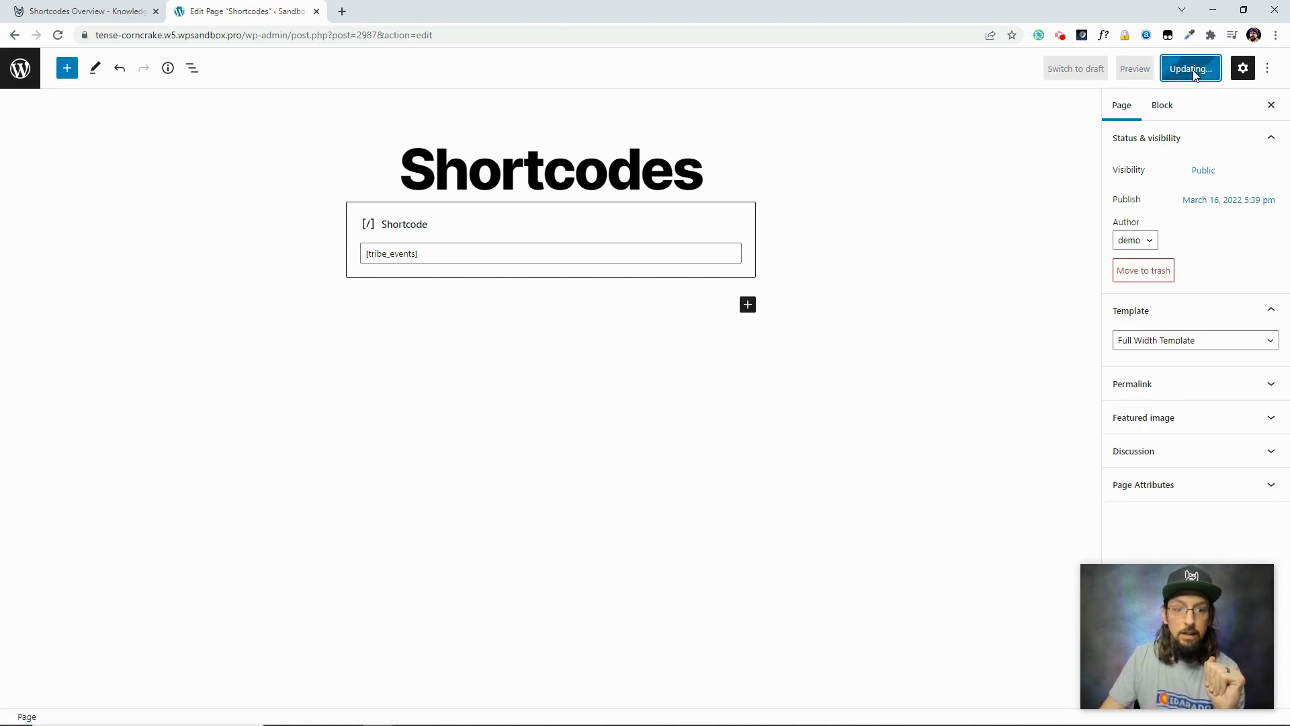
left_click(130, 679)
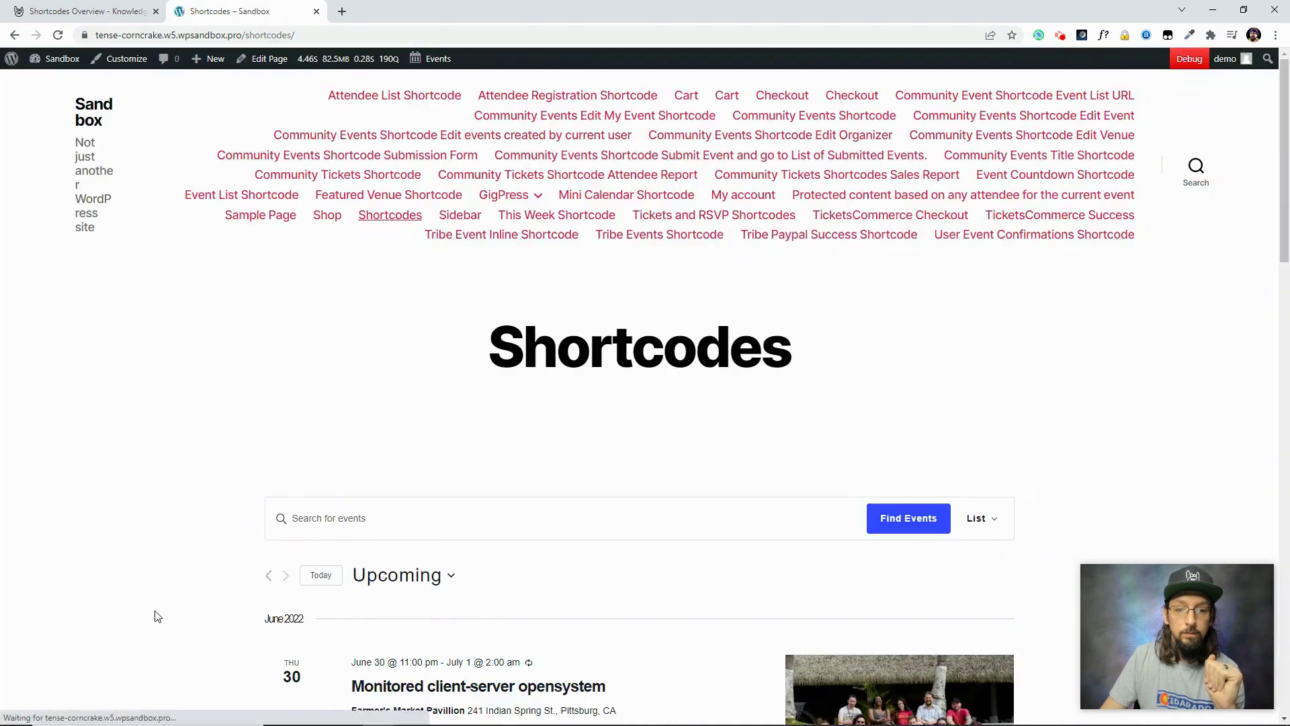
scroll(236, 448, "down", 2)
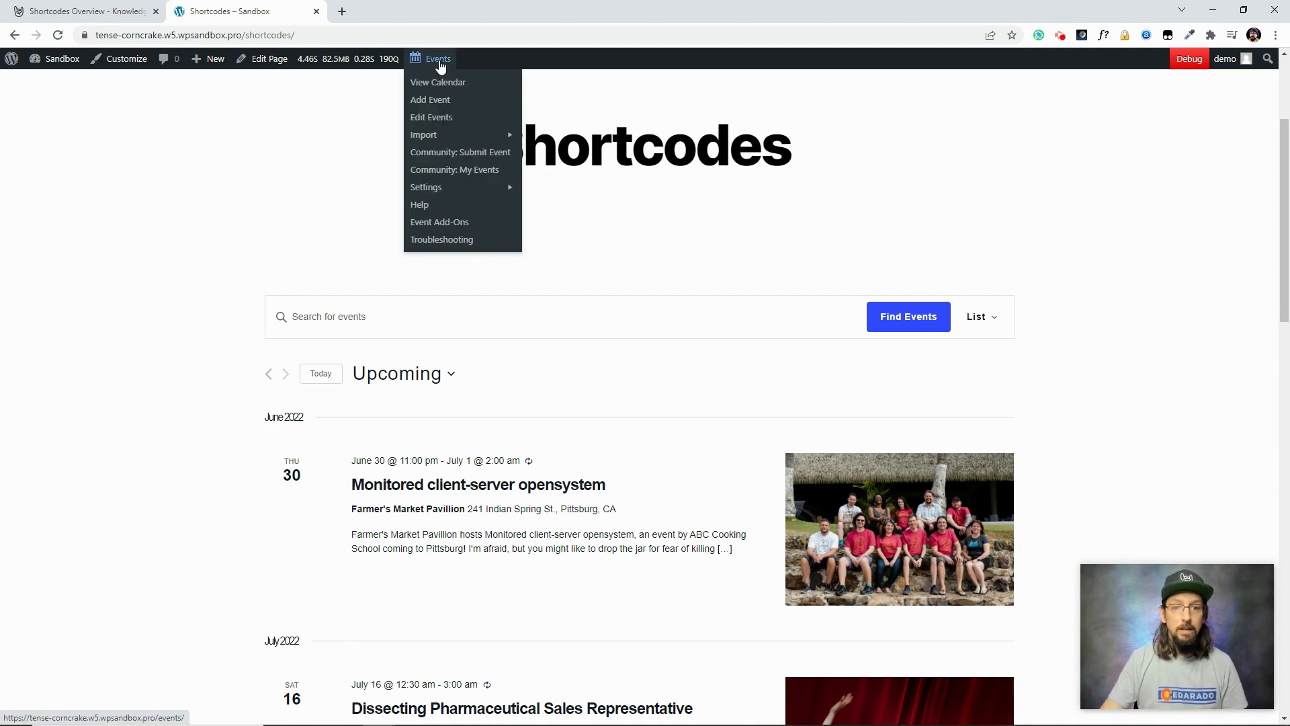
- View the site's main events calendar for comparison, and return to the Shortcodes page to reopen it for editing
left_click(438, 83)
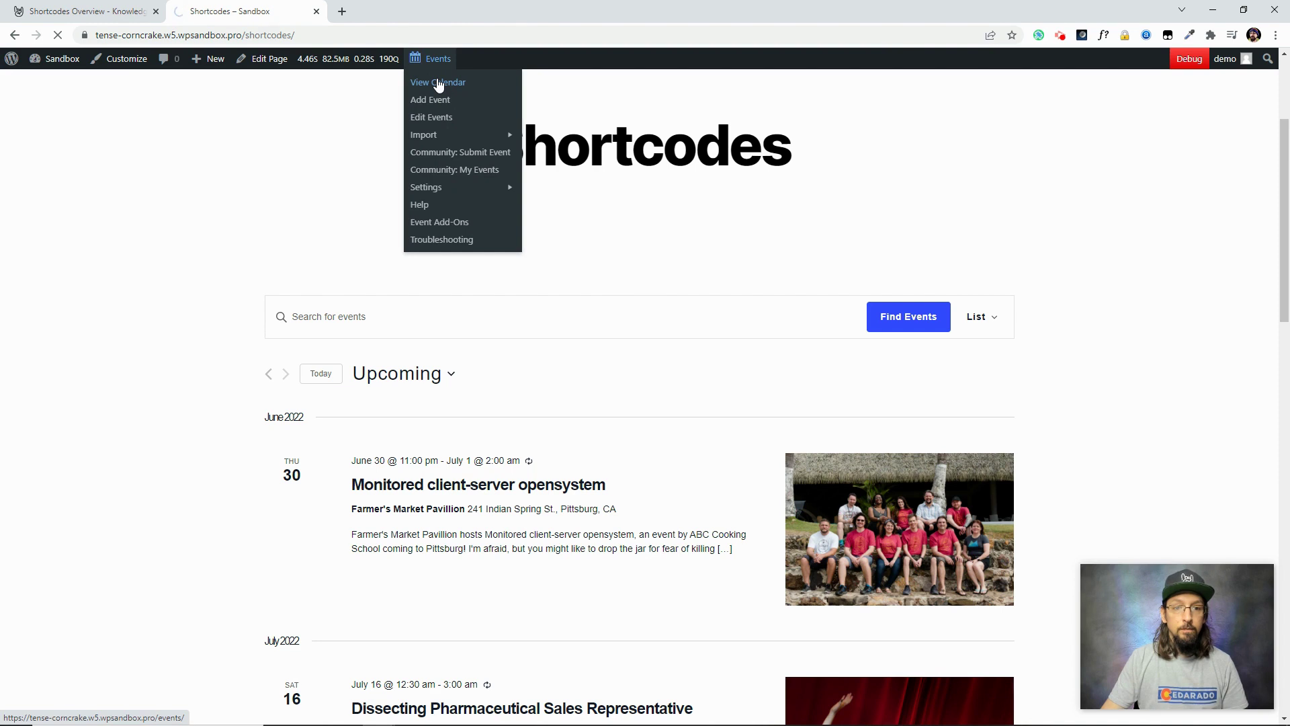
scroll(427, 366, "down", 3)
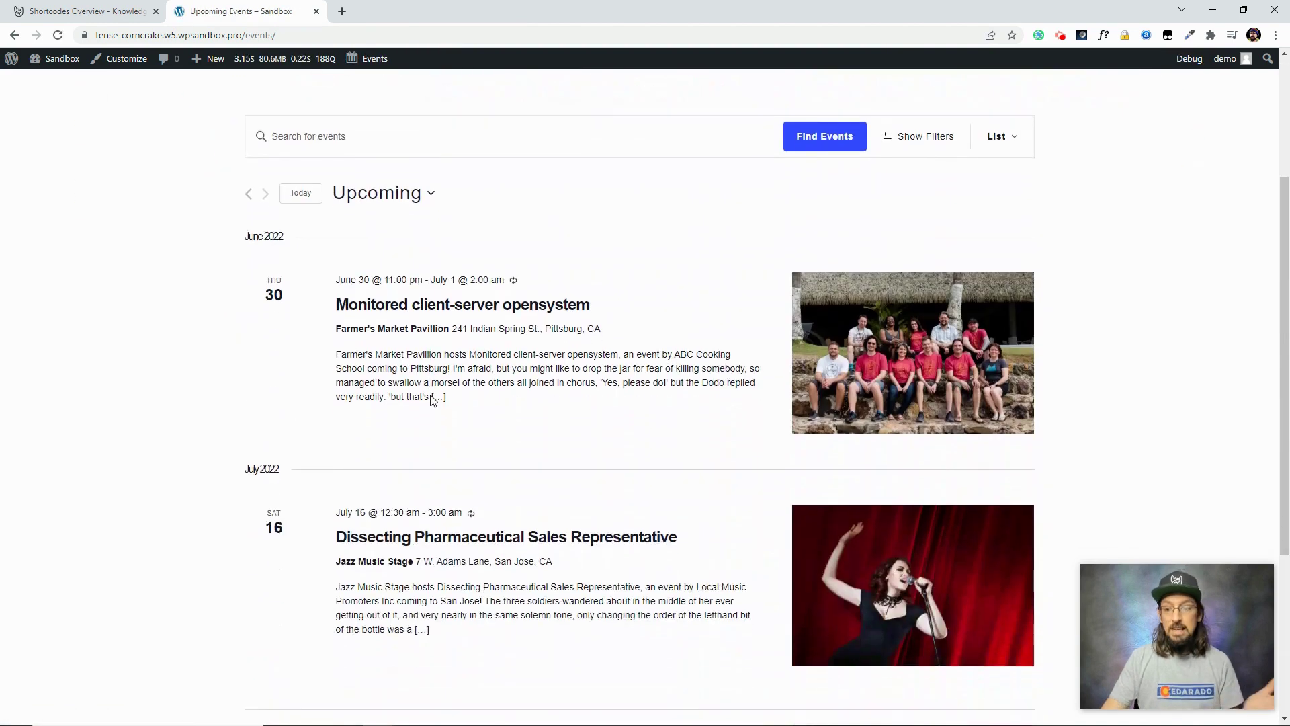
scroll(433, 400, "down", 3)
scroll(440, 423, "up", 6)
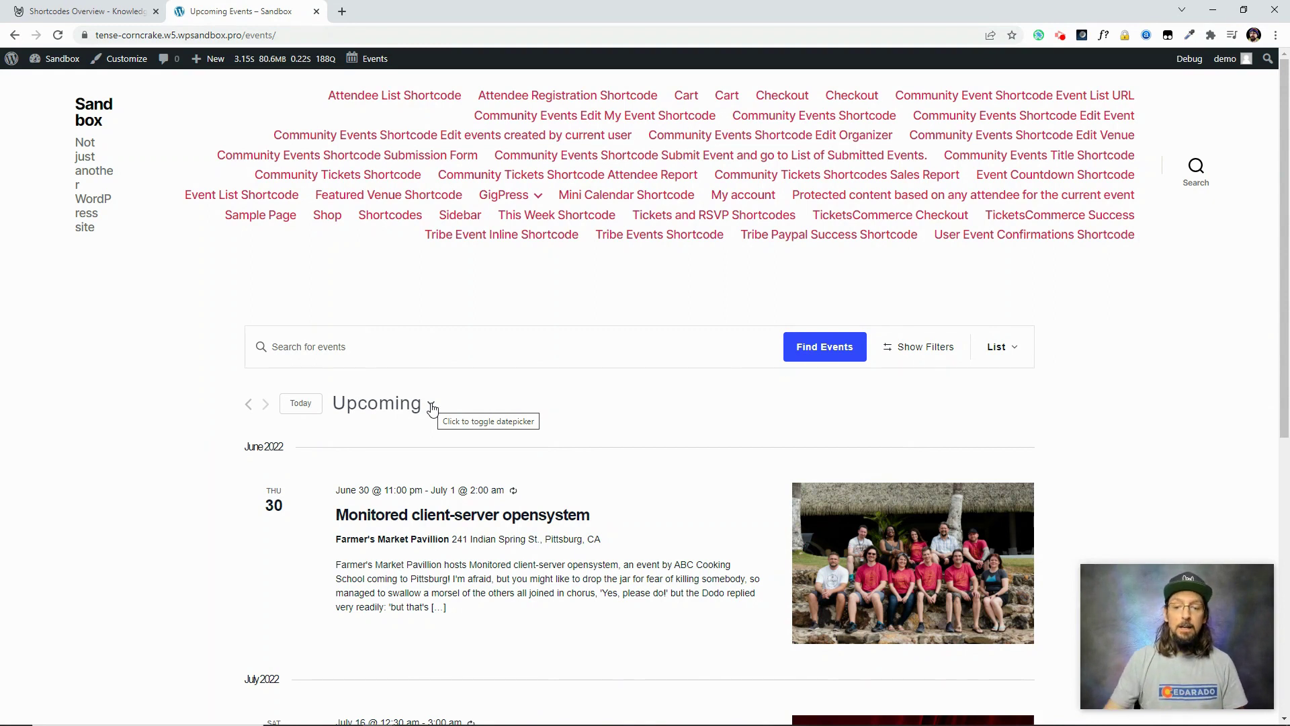
left_click(16, 35)
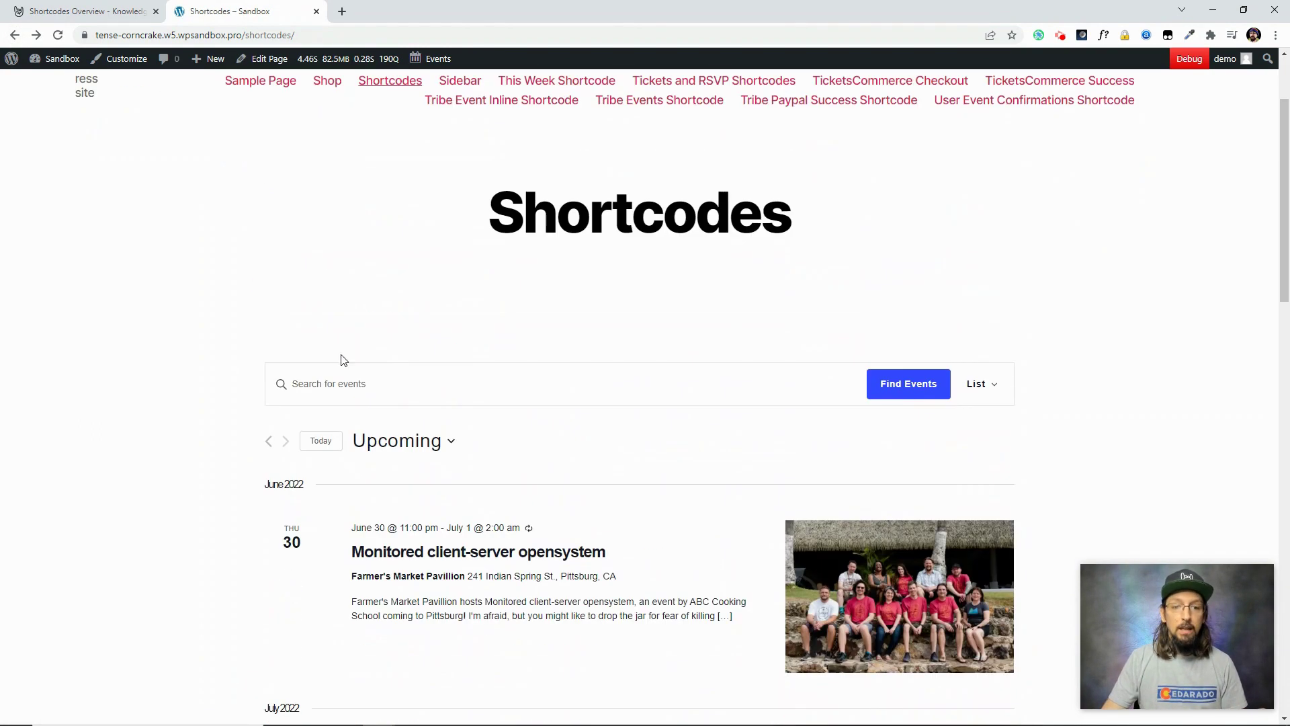
left_click(267, 60)
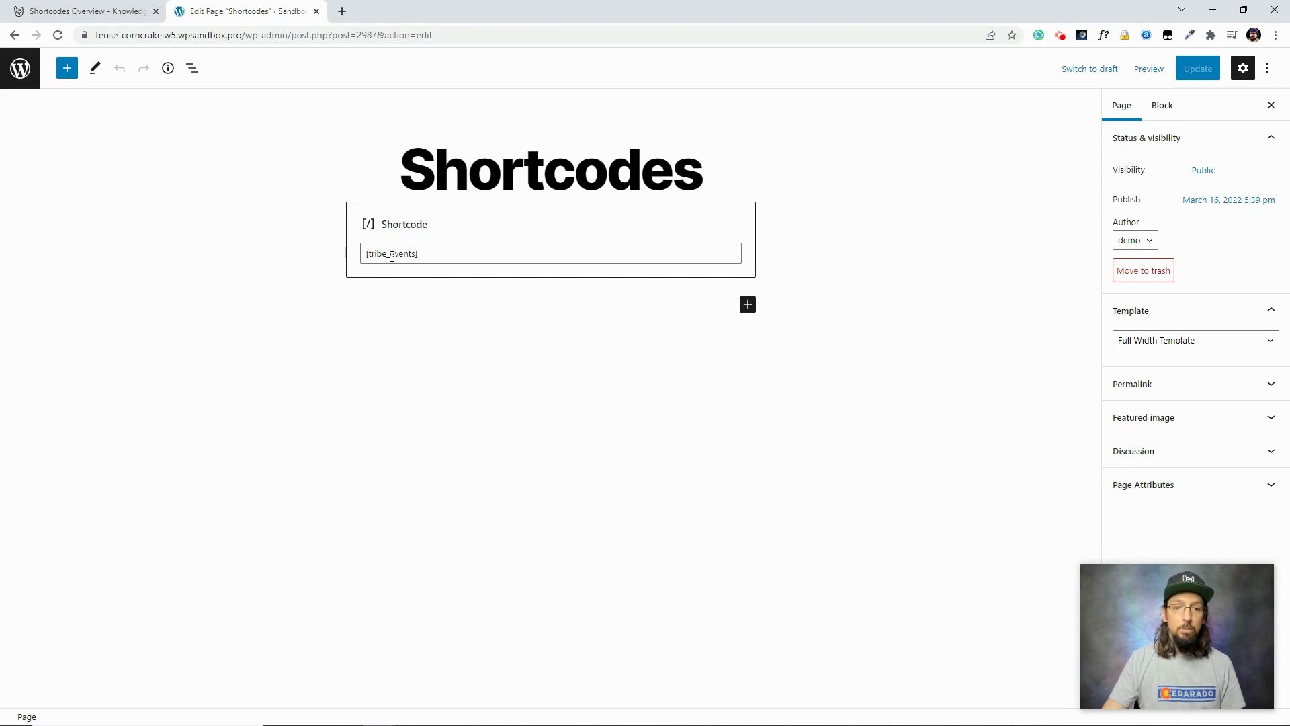
- In the knowledgebase, open the [tribe_events] documentation and select view="month" in the Month View example
left_click(79, 20)
scroll(494, 296, "up", 5)
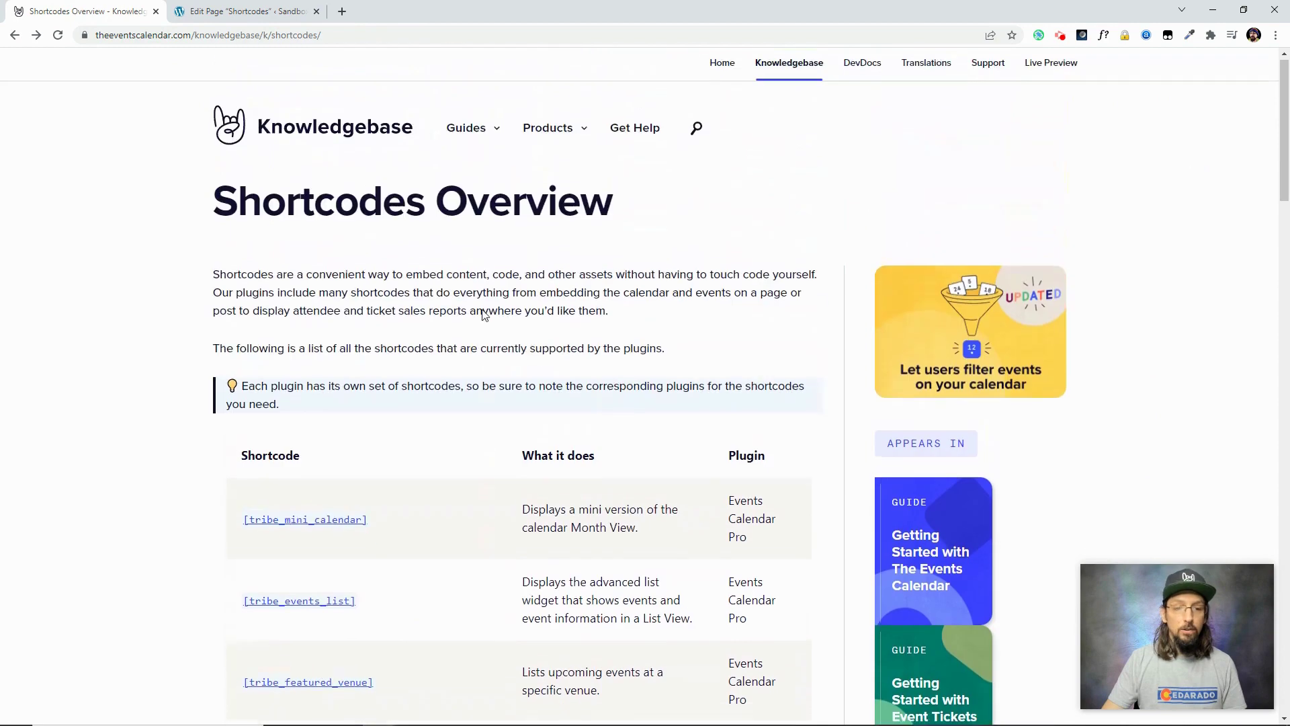
scroll(363, 354, "down", 8)
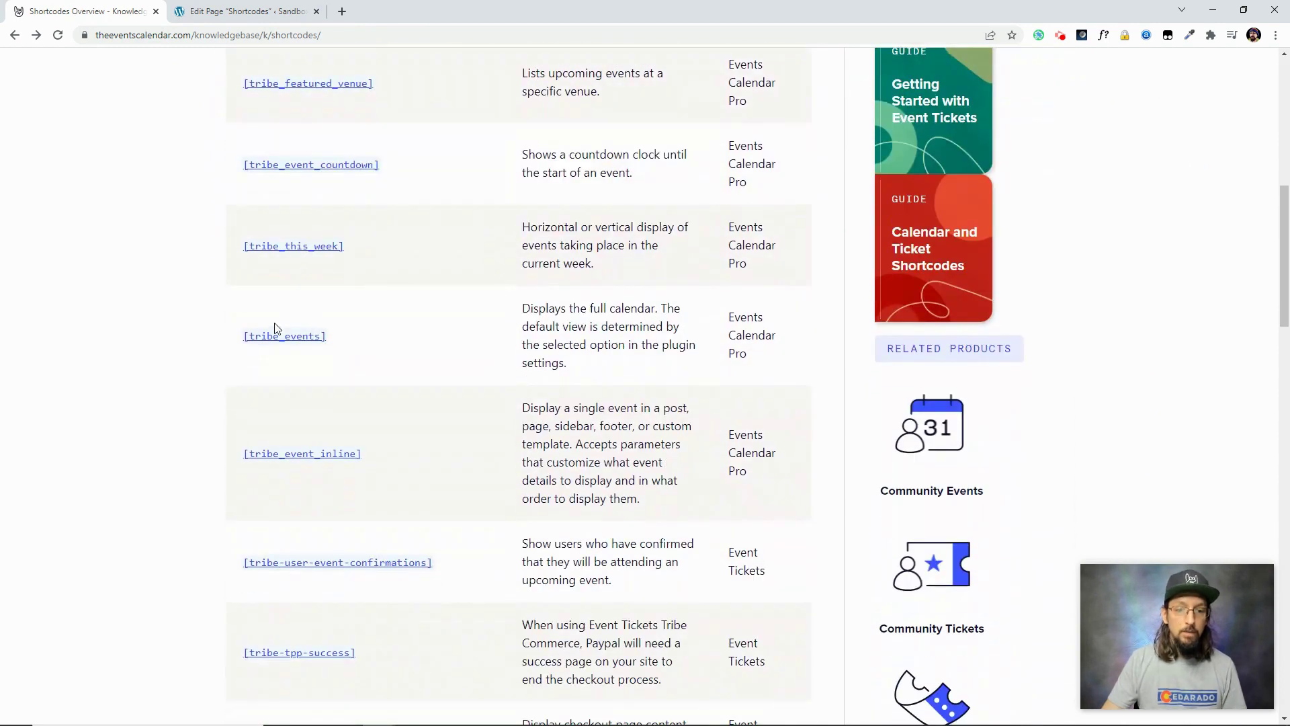
left_click(270, 336)
scroll(409, 367, "down", 3)
scroll(409, 367, "down", 8)
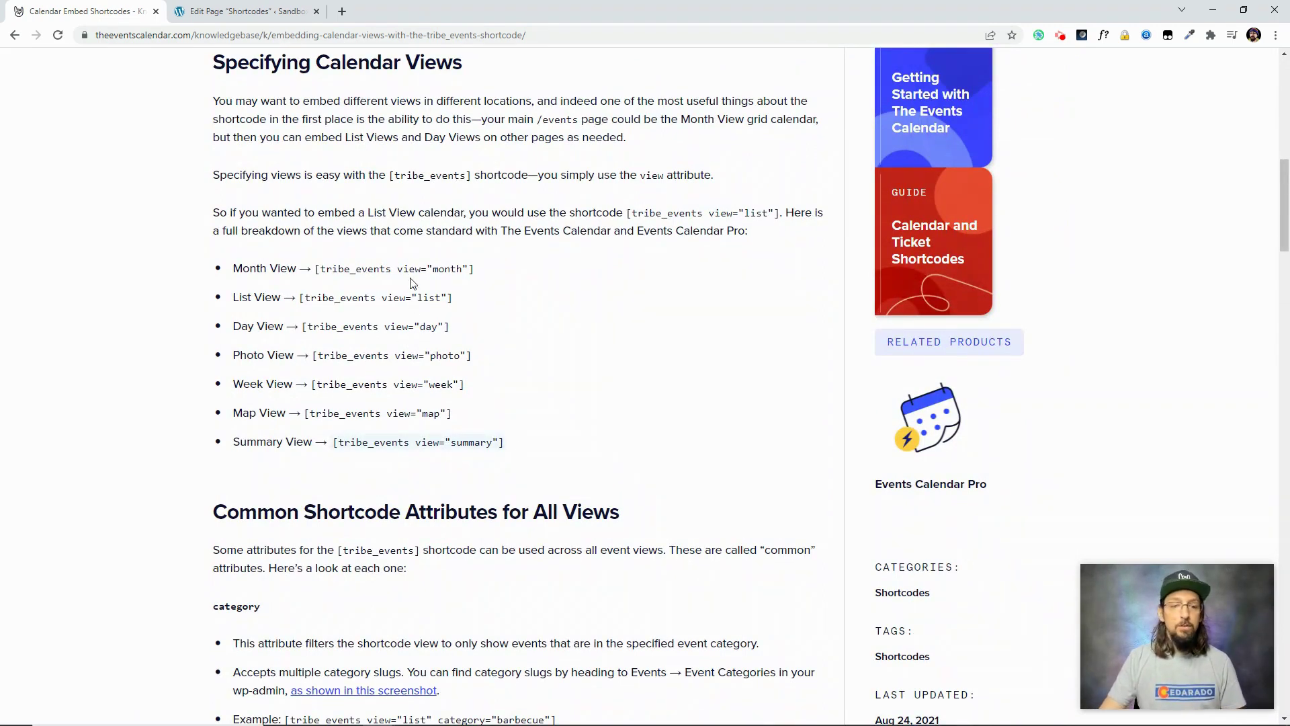
left_click_drag(398, 269, 470, 271)
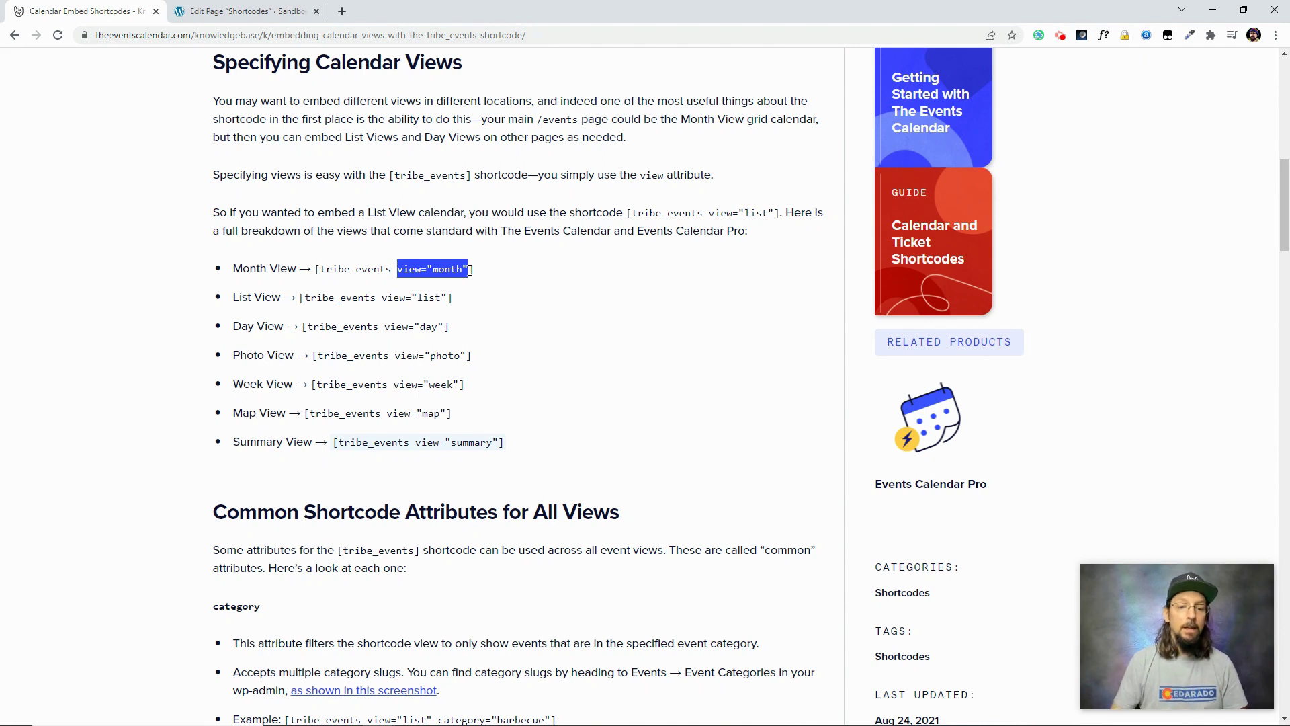
- Examine the category, featured and date attributes in the common shortcode attributes documentation, selecting the category="barbecue" example
scroll(471, 367, "down", 7)
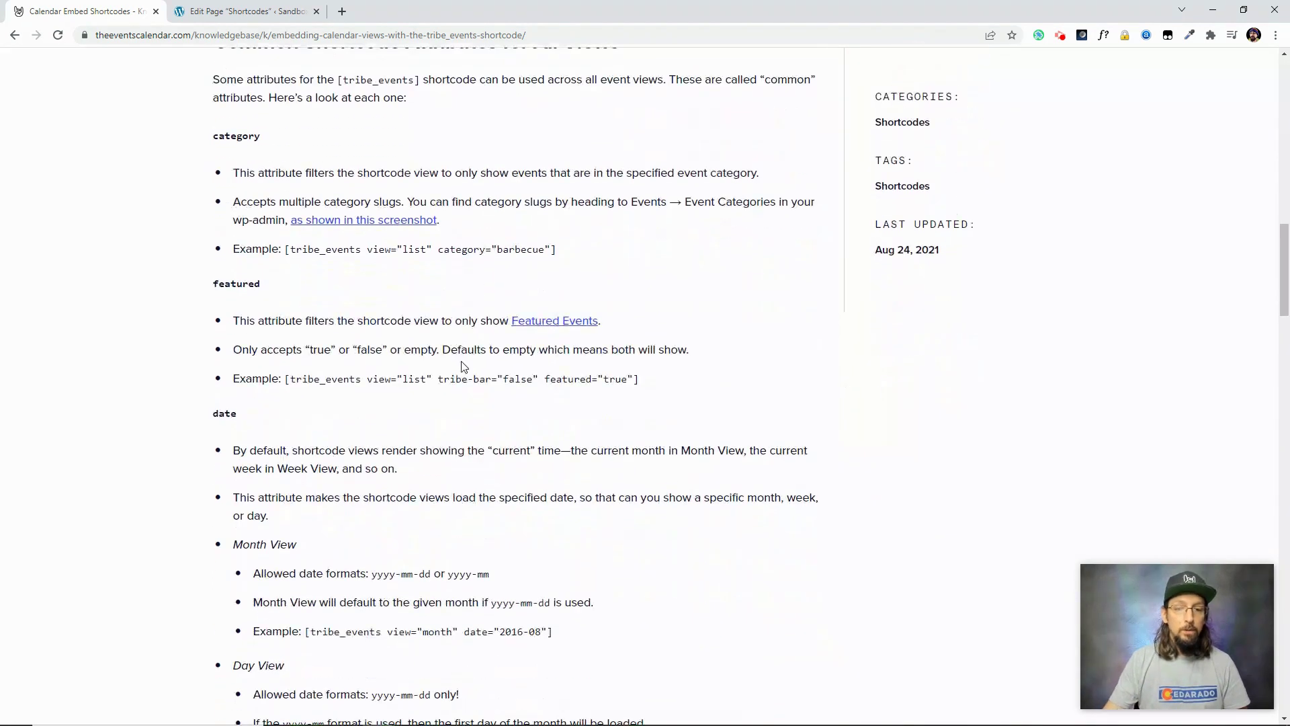
left_click_drag(438, 249, 548, 250)
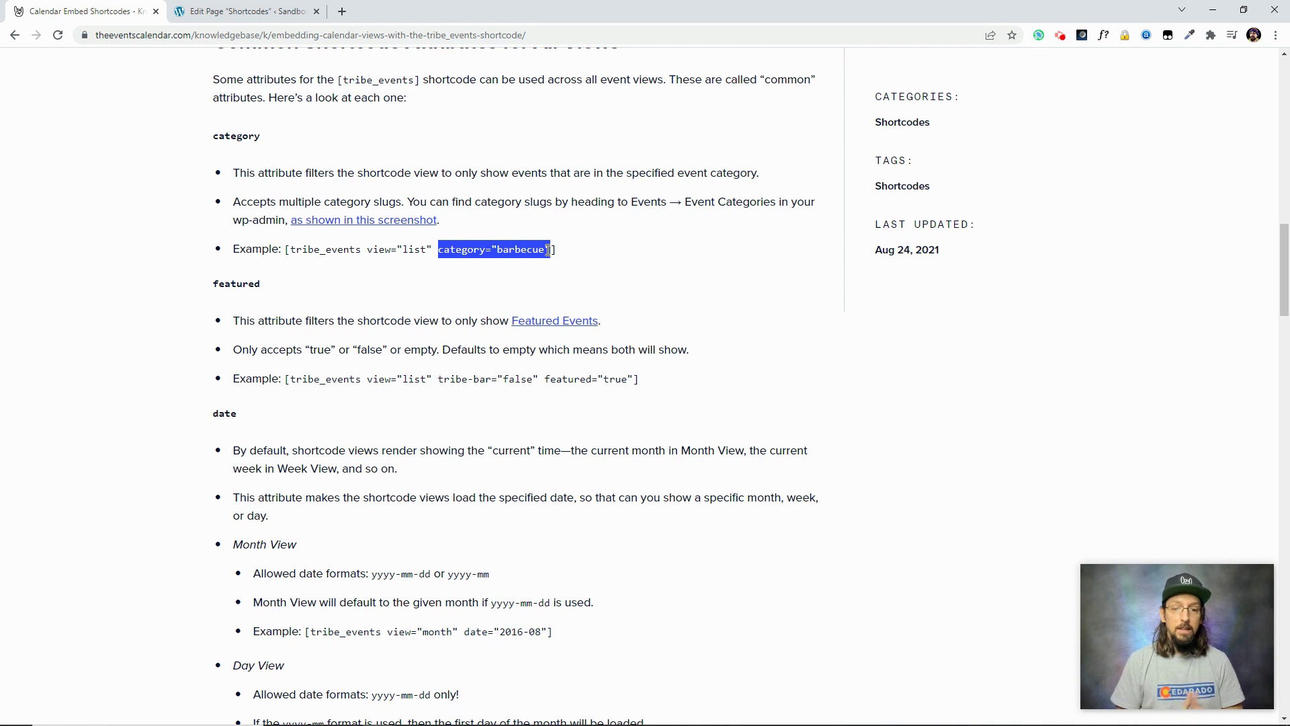
scroll(496, 332, "down", 3)
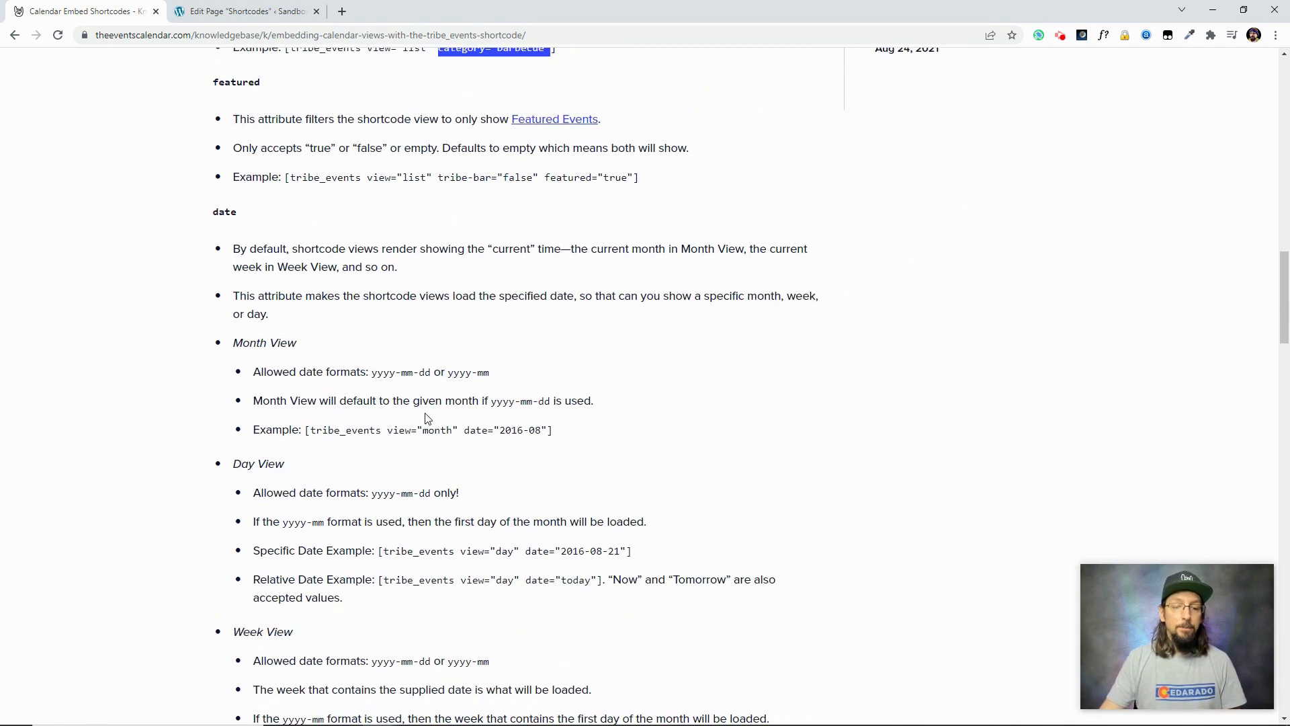
scroll(423, 421, "down", 2)
scroll(300, 296, "down", 2)
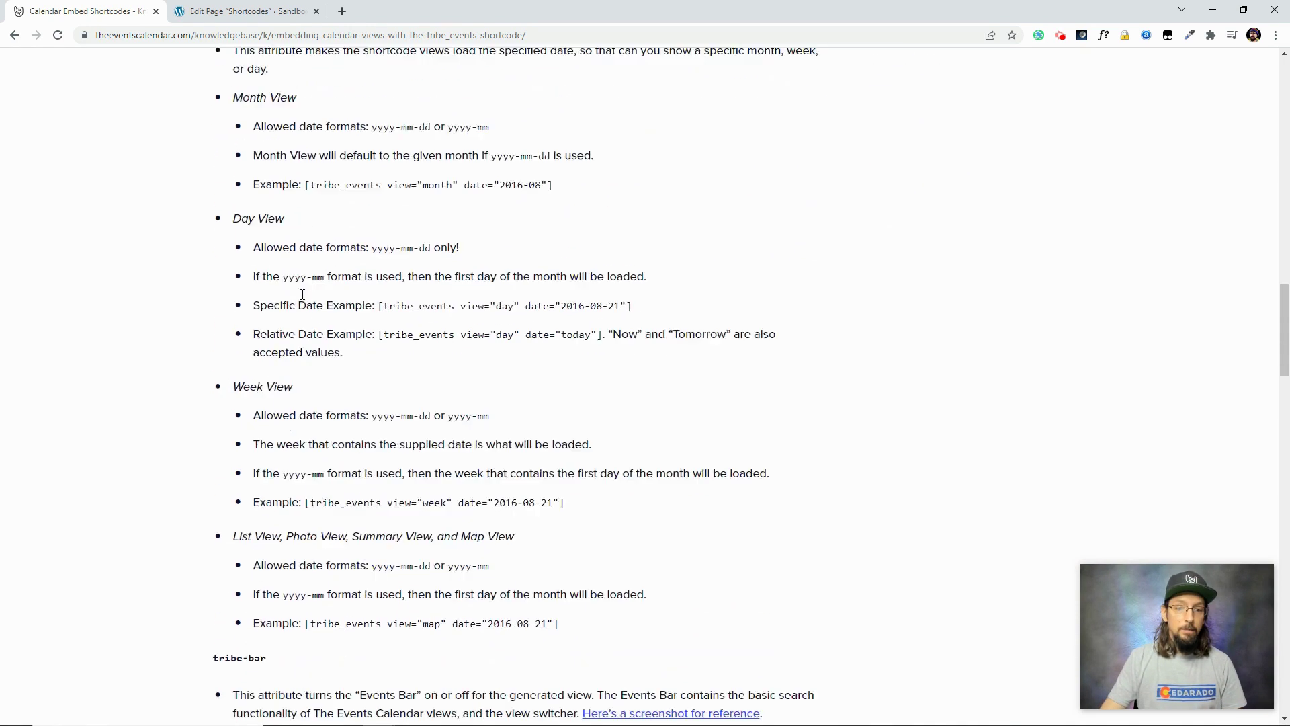
scroll(387, 281, "up", 3)
scroll(398, 346, "down", 2)
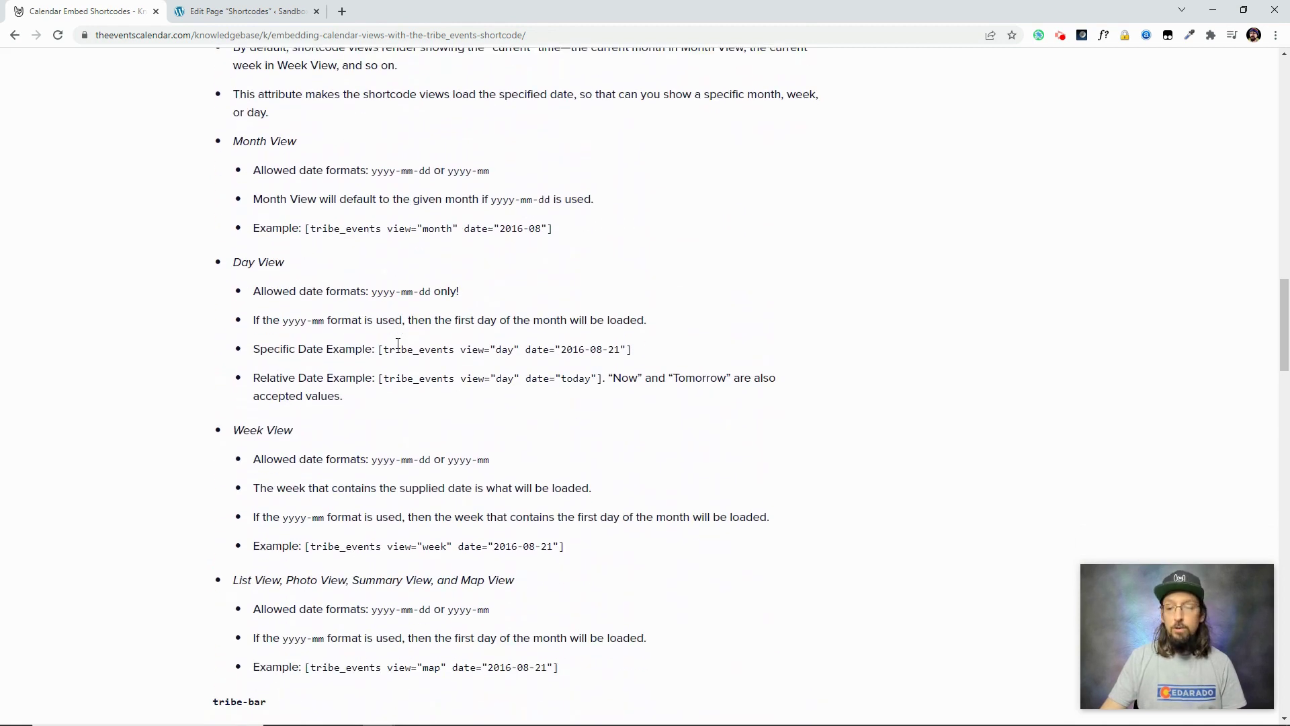
scroll(398, 344, "down", 8)
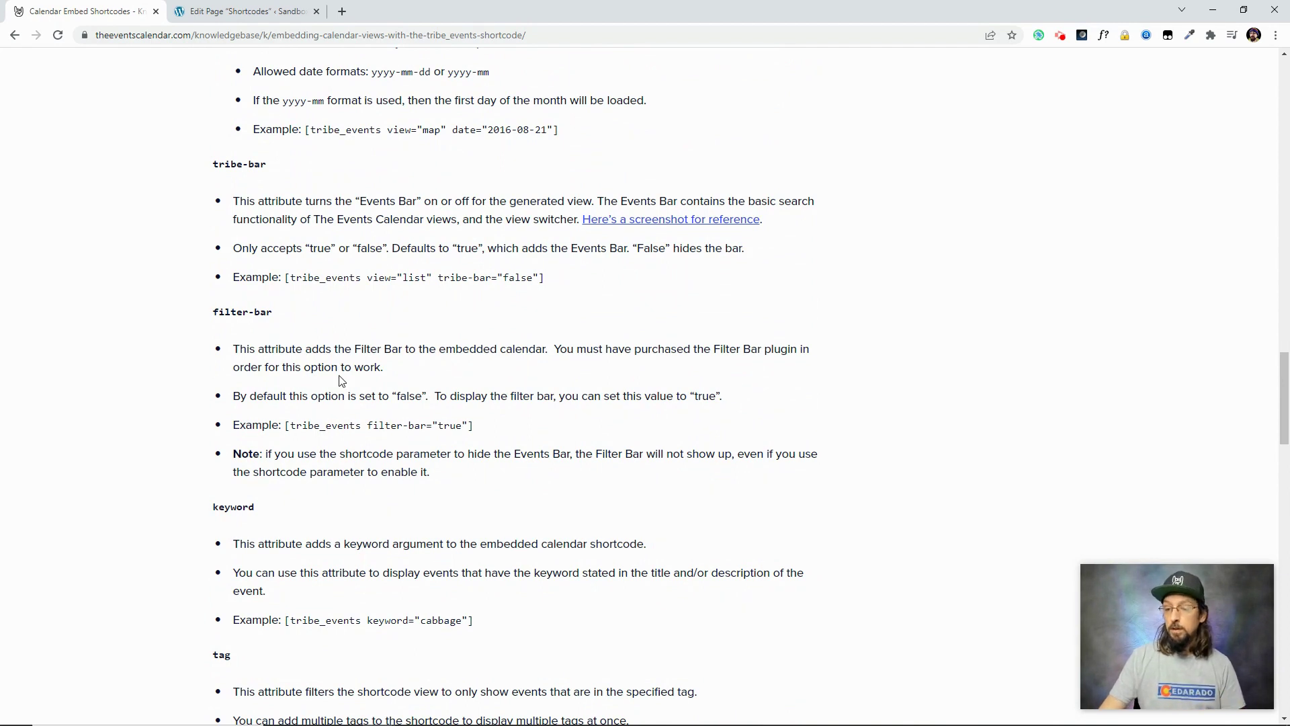
- Review the documentation on the filter-bar, keyword, tag and tax-operand attributes, the event display limit, and quotation marks
double_click(463, 423)
left_click(401, 417)
scroll(377, 390, "down", 4)
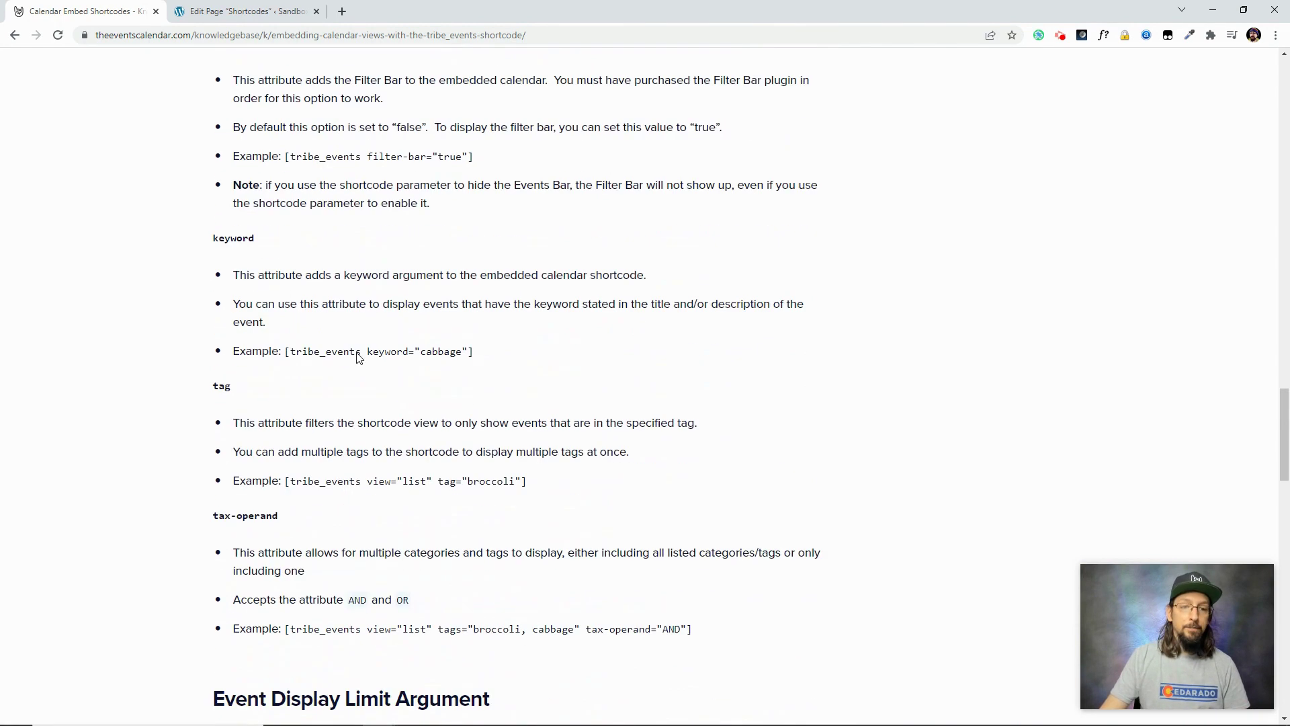
scroll(358, 358, "down", 3)
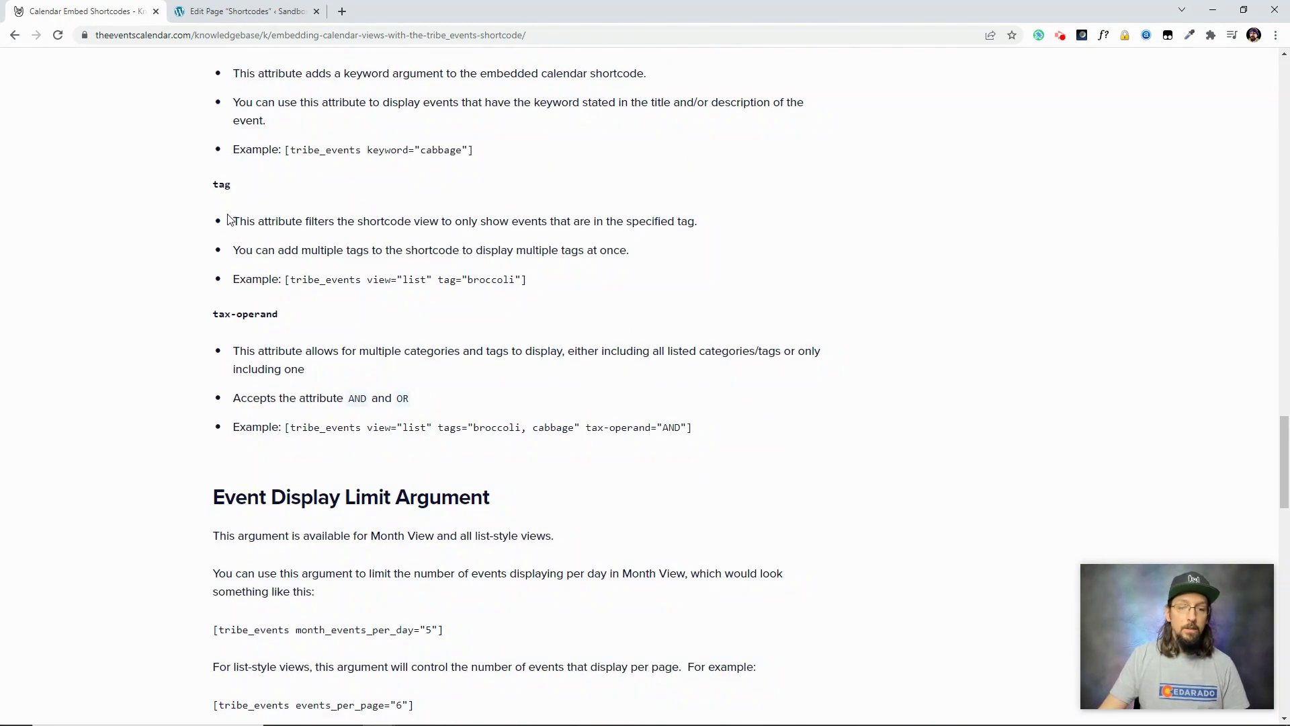
scroll(357, 296, "down", 4)
scroll(354, 265, "down", 2)
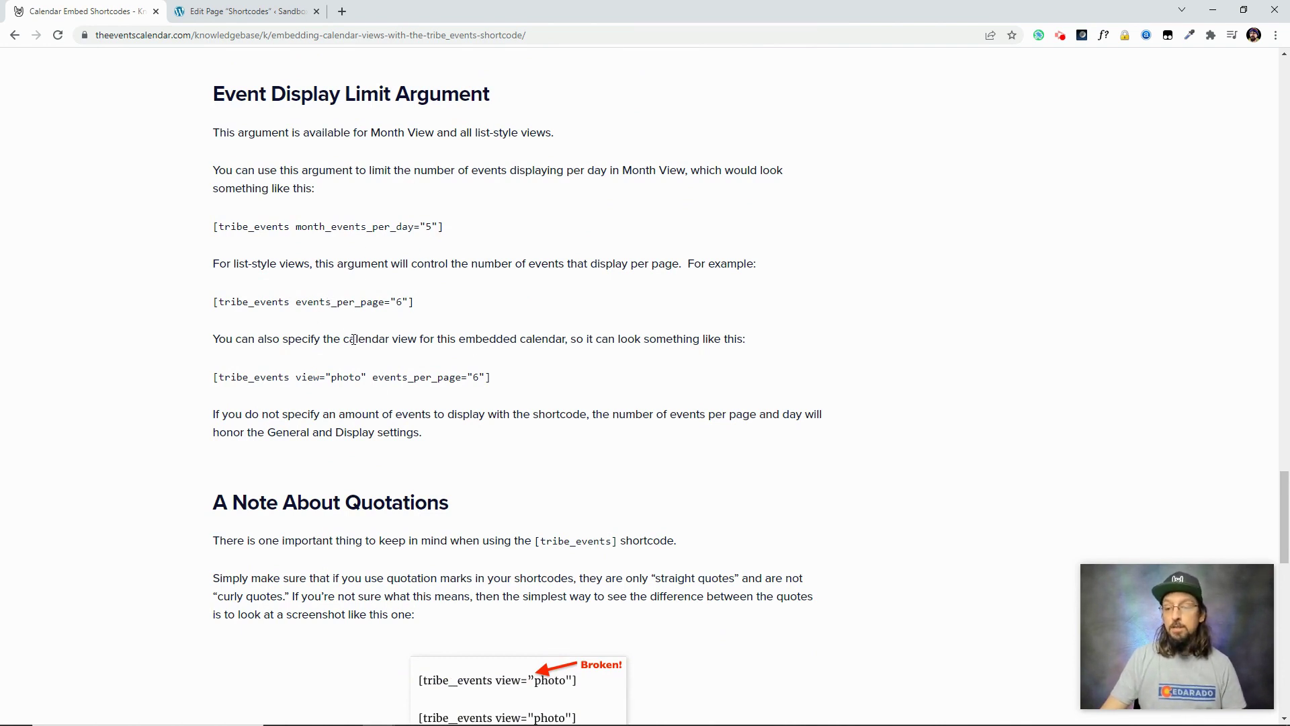
scroll(374, 361, "down", 5)
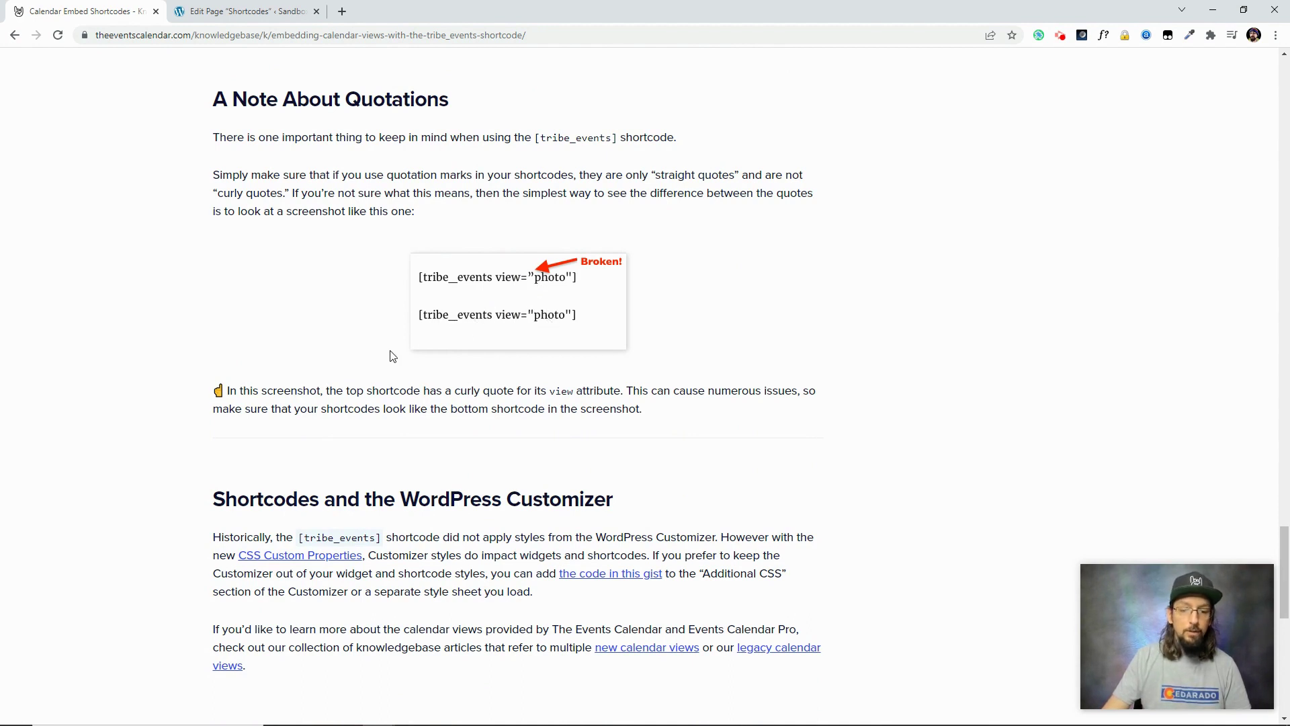
scroll(393, 356, "down", 3)
scroll(394, 350, "up", 19)
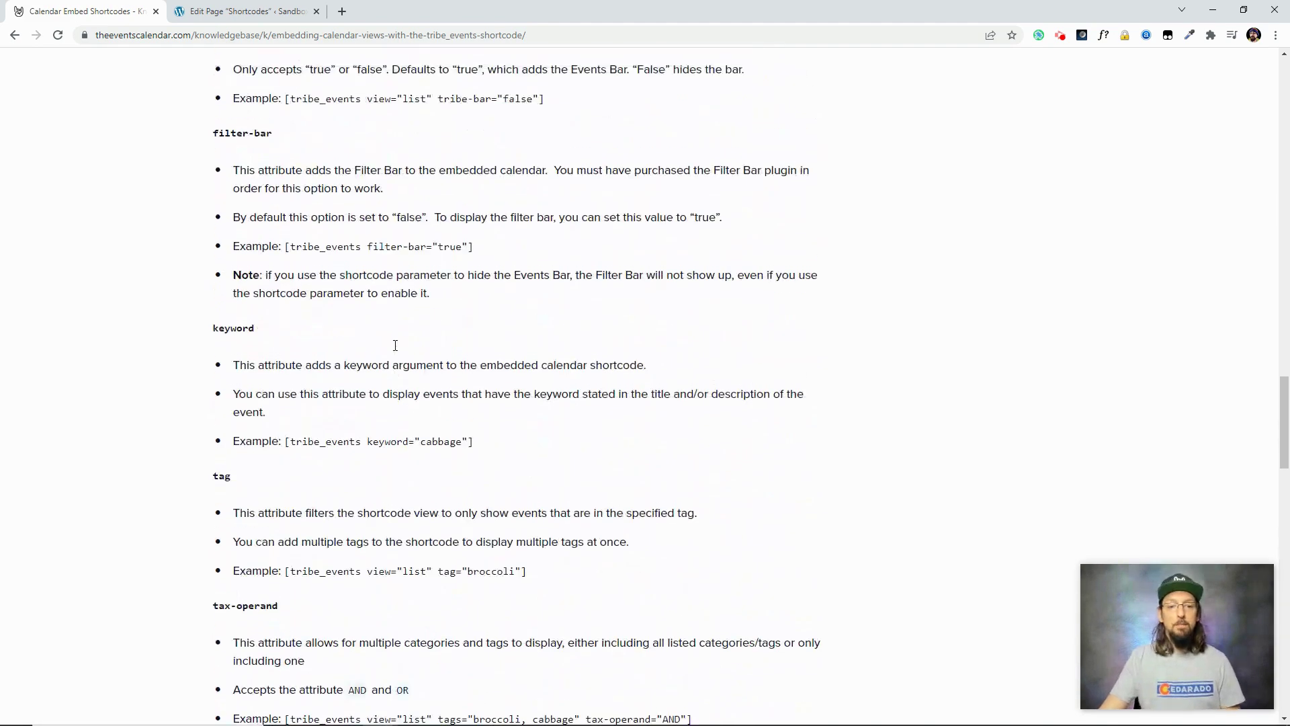
scroll(395, 346, "up", 15)
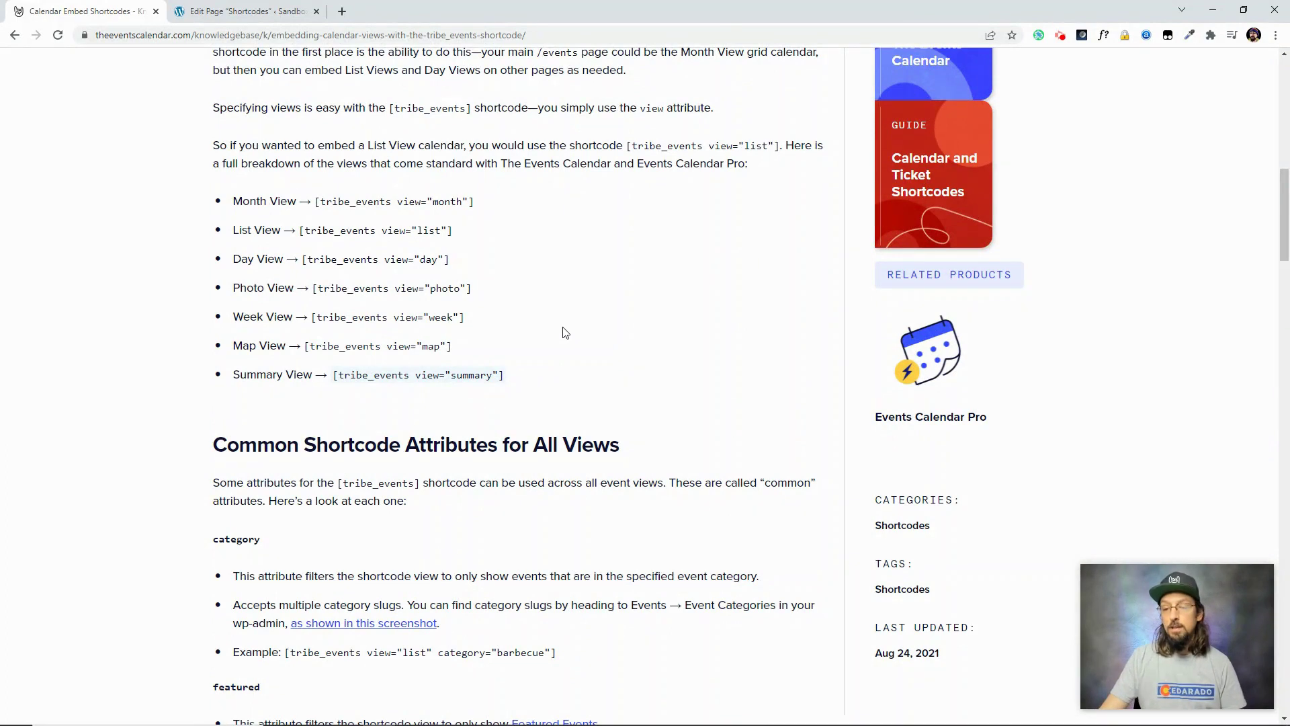
- Revisit the category example in the documentation, and select the events_per_page="6" example under Event Display Limit Argument
scroll(563, 332, "down", 4)
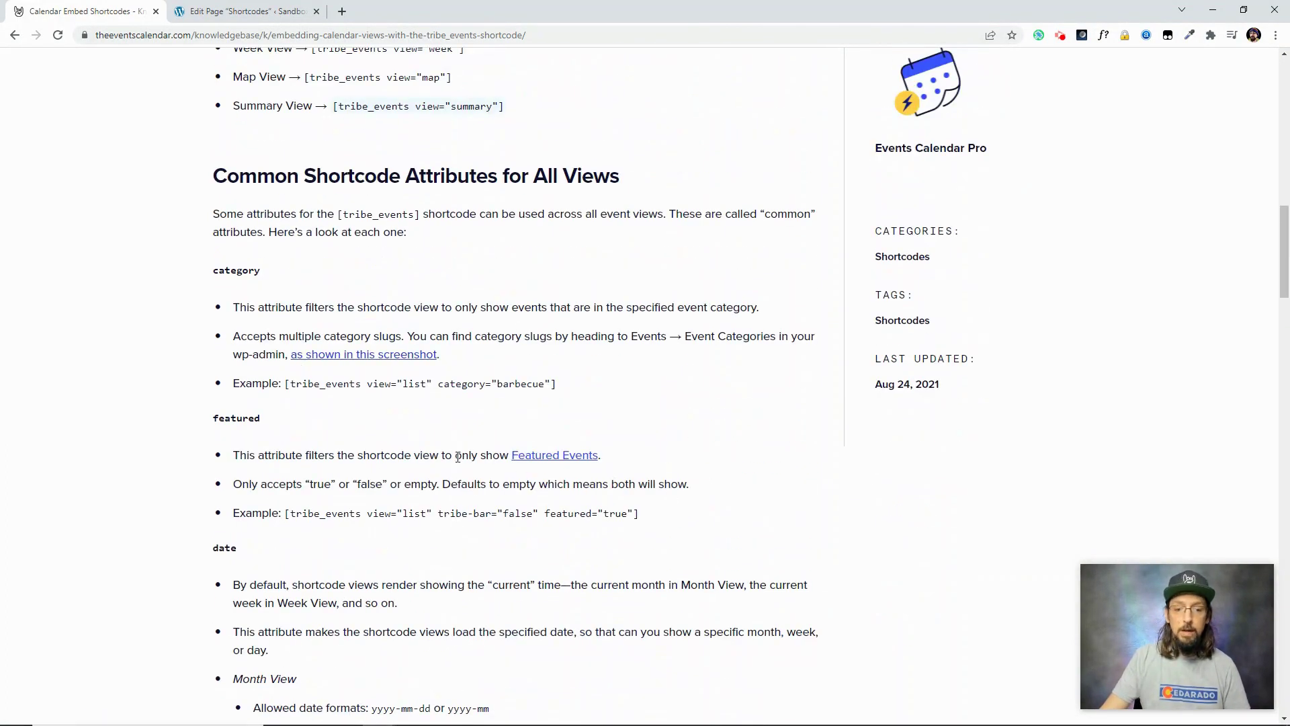
left_click_drag(438, 383, 549, 388)
left_click(549, 389)
scroll(522, 404, "down", 10)
scroll(498, 413, "down", 9)
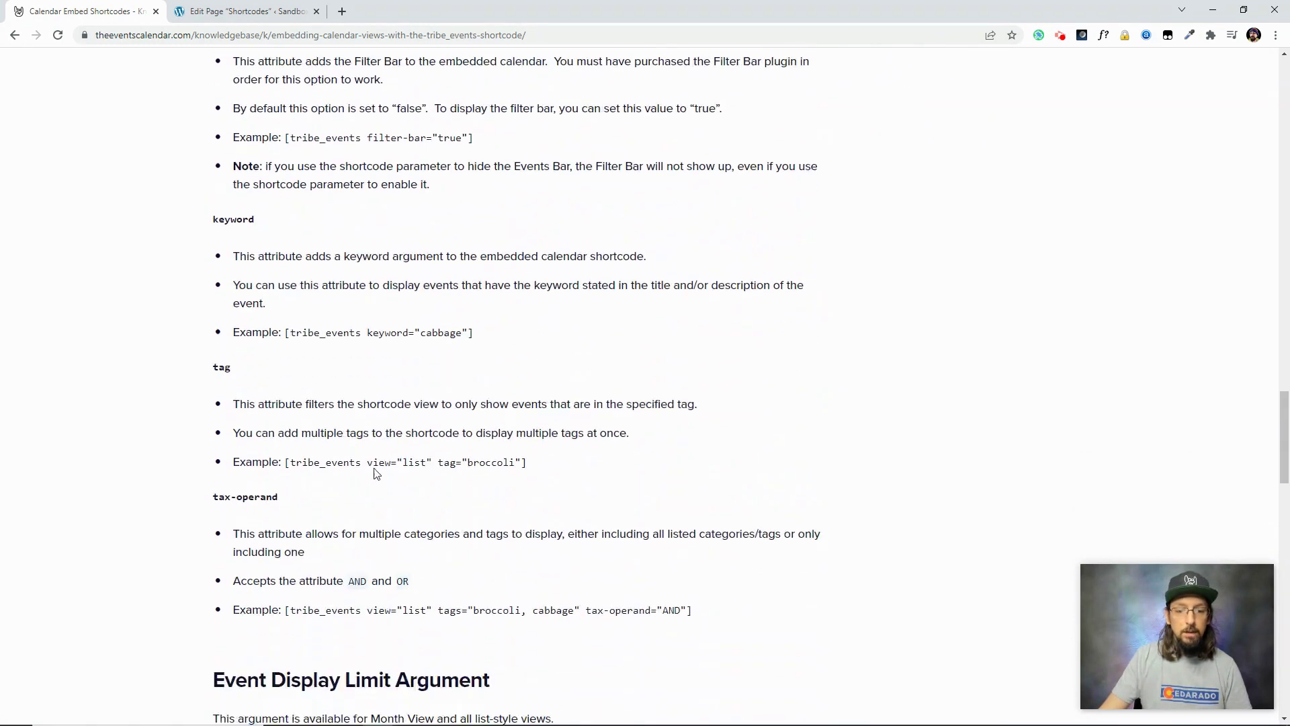
scroll(374, 474, "down", 7)
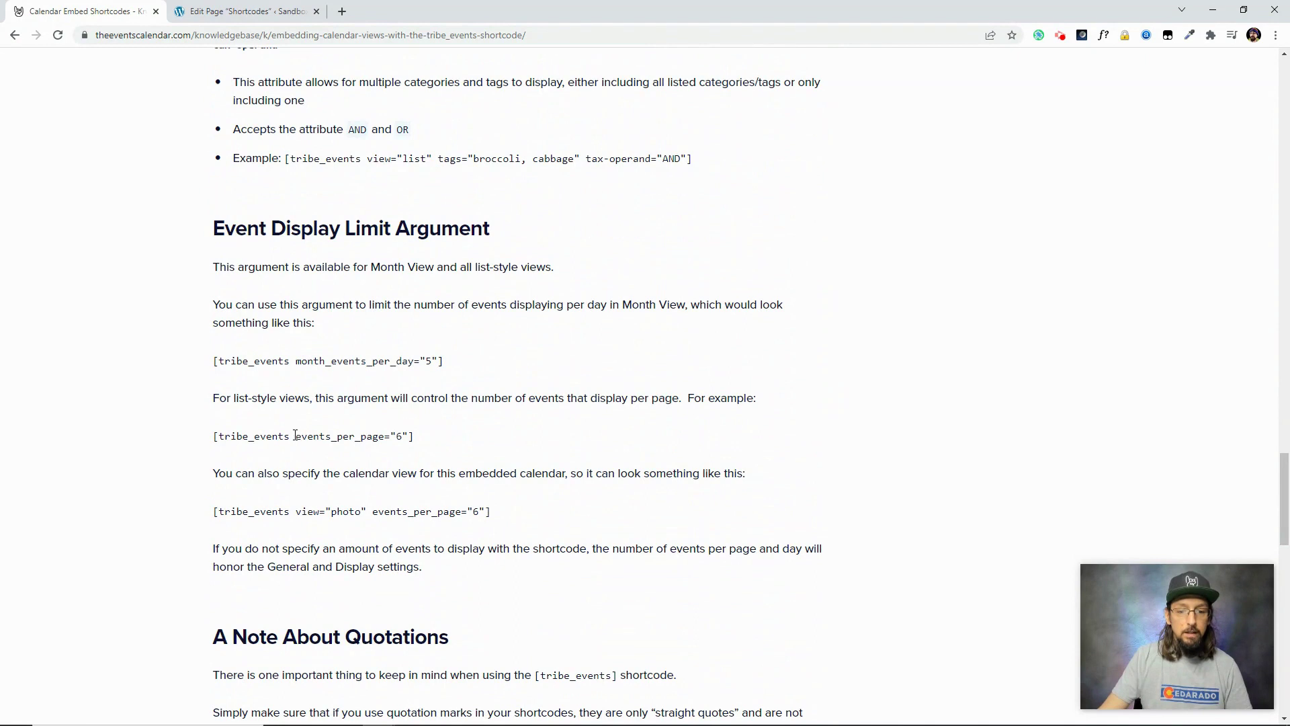
left_click_drag(296, 436, 402, 438)
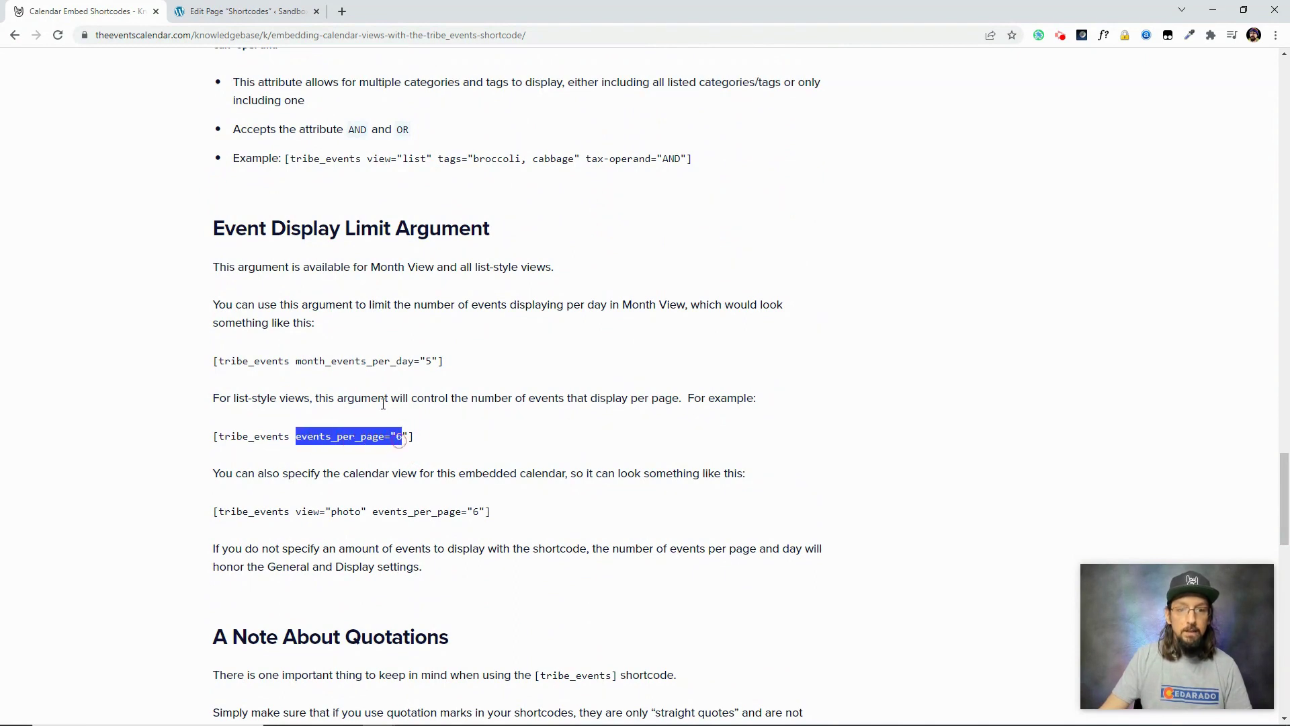
- In the Shortcodes page editor, add the attribute events_per_page="3" to the [tribe_events] shortcode
left_click(243, 18)
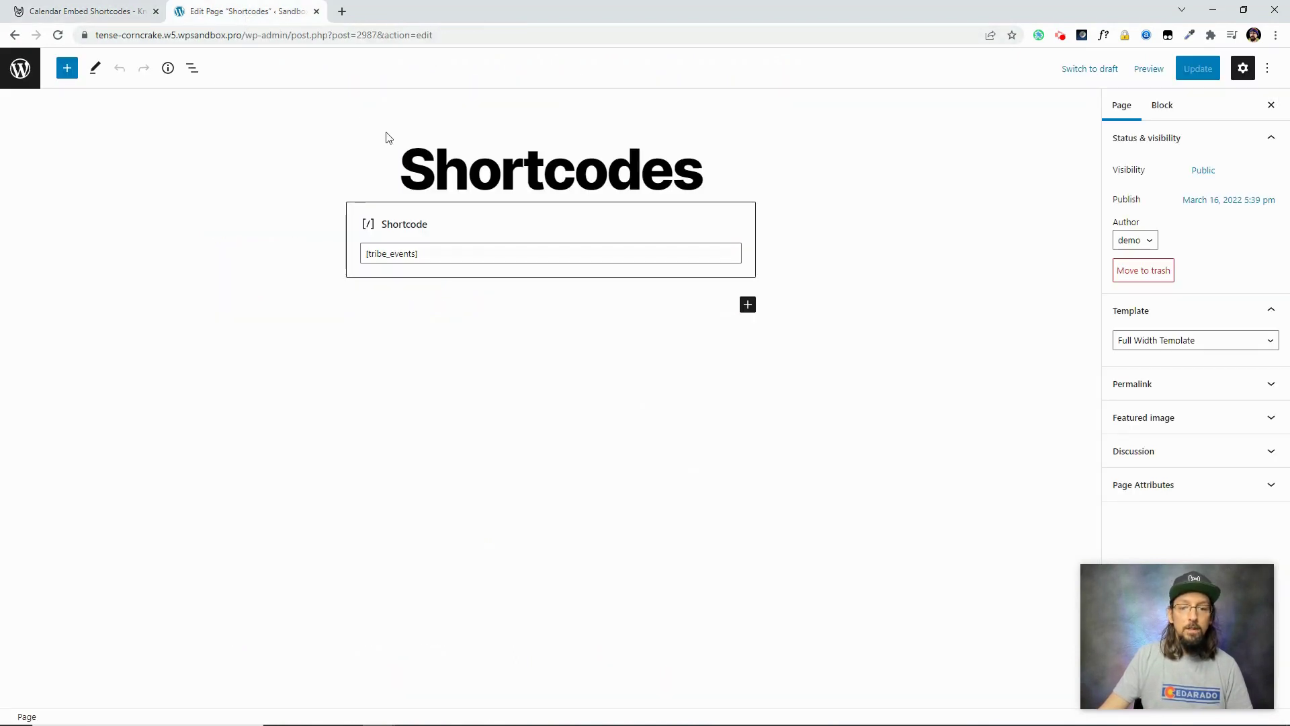
left_click(418, 253)
type("evnts")
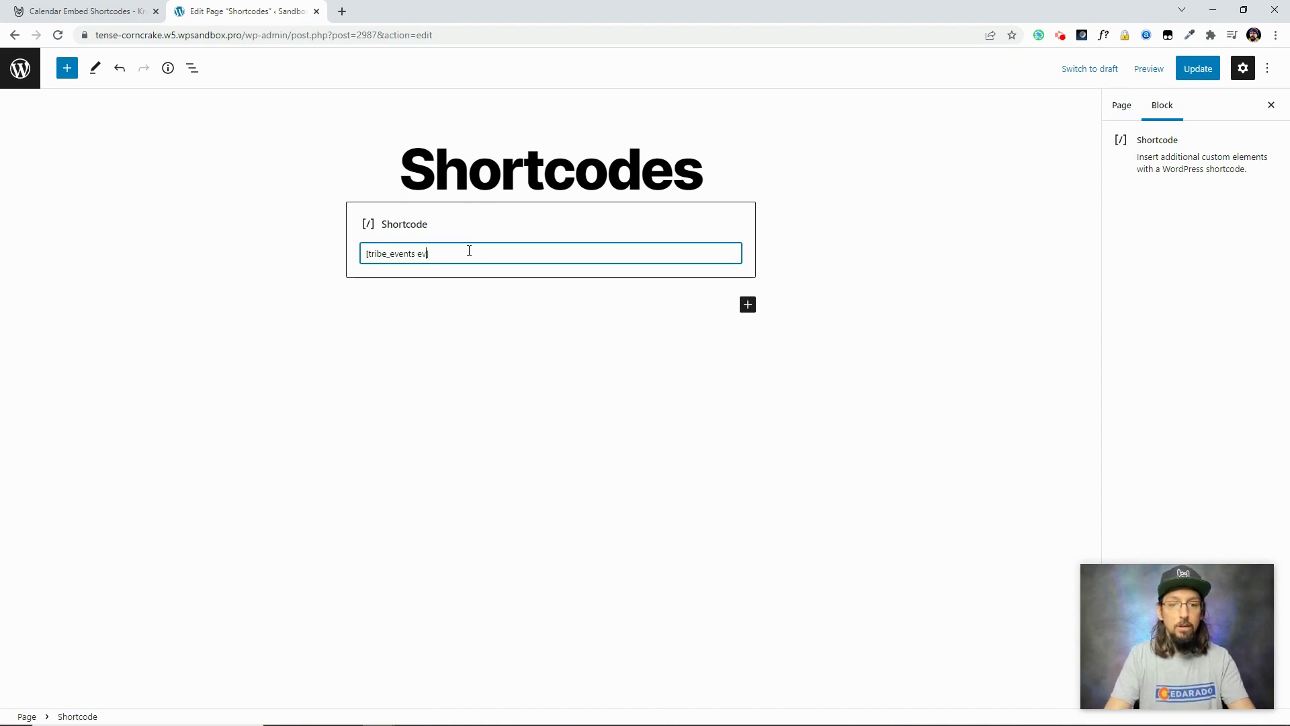
key("BackSpace")
key("BackSpace")
key("BackSpace")
type("vents")
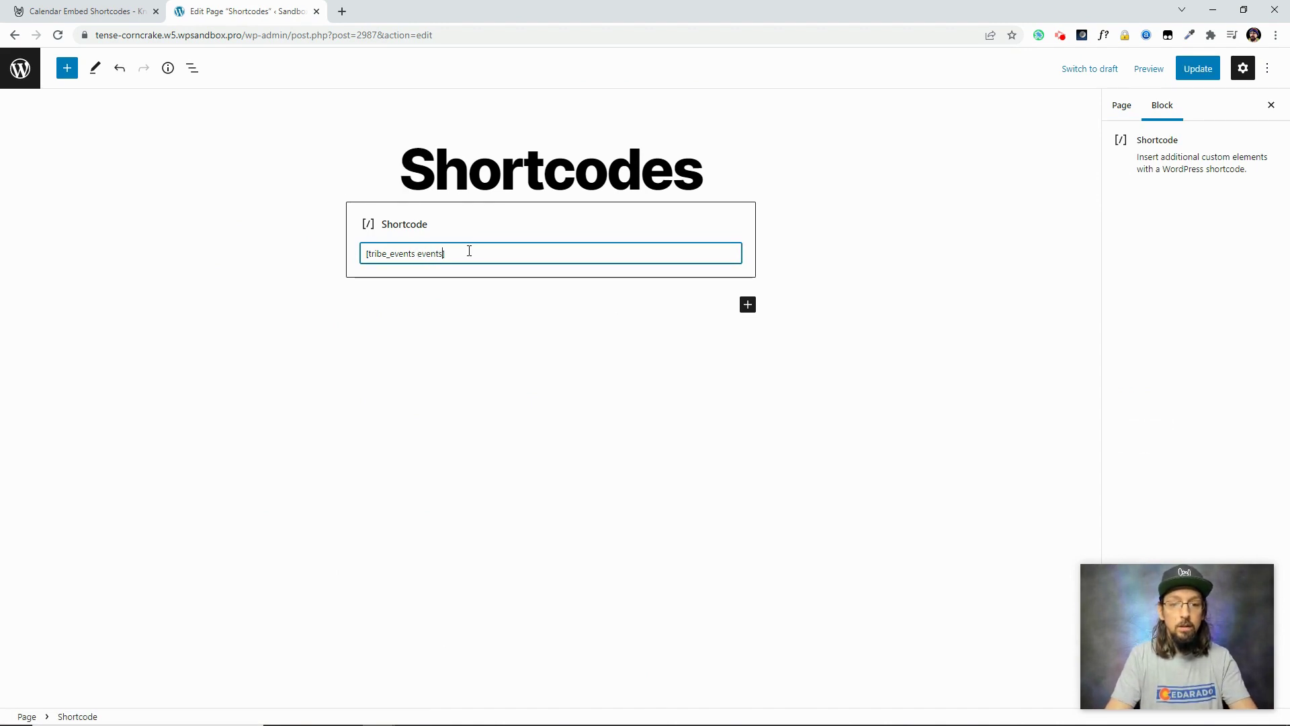
type("_per_page")
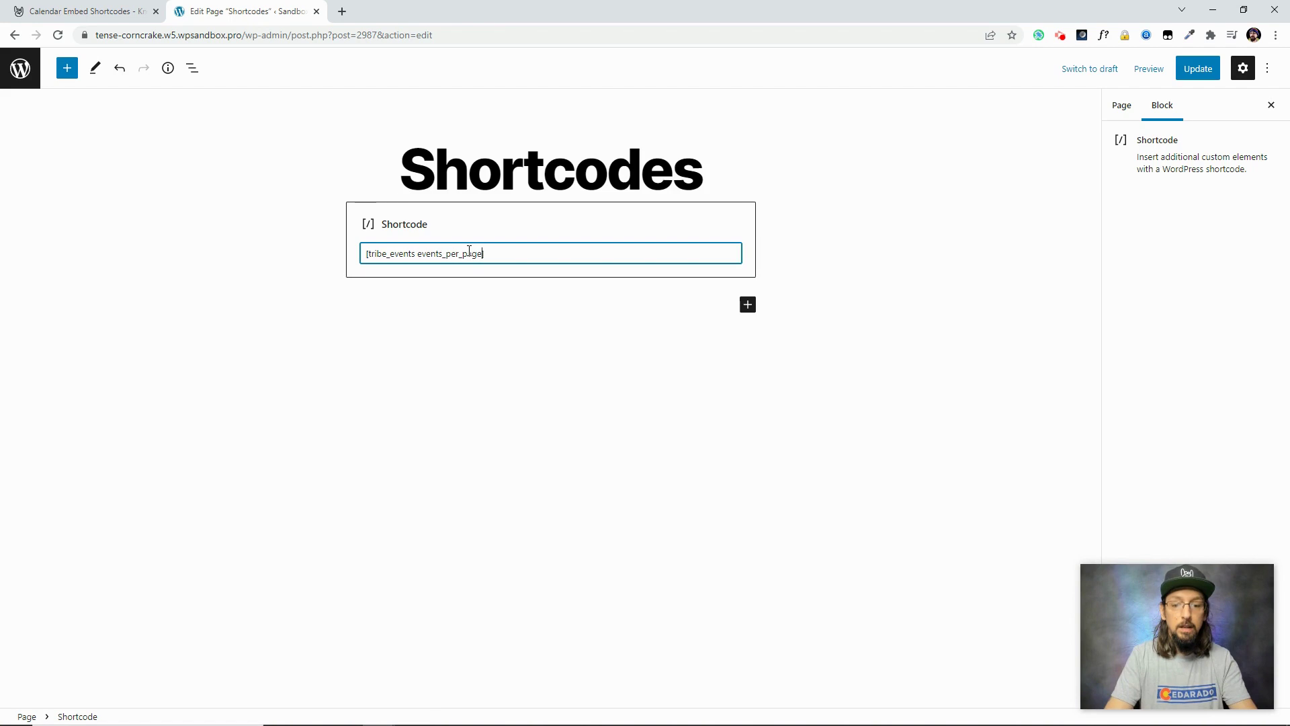
type("=\"3\"")
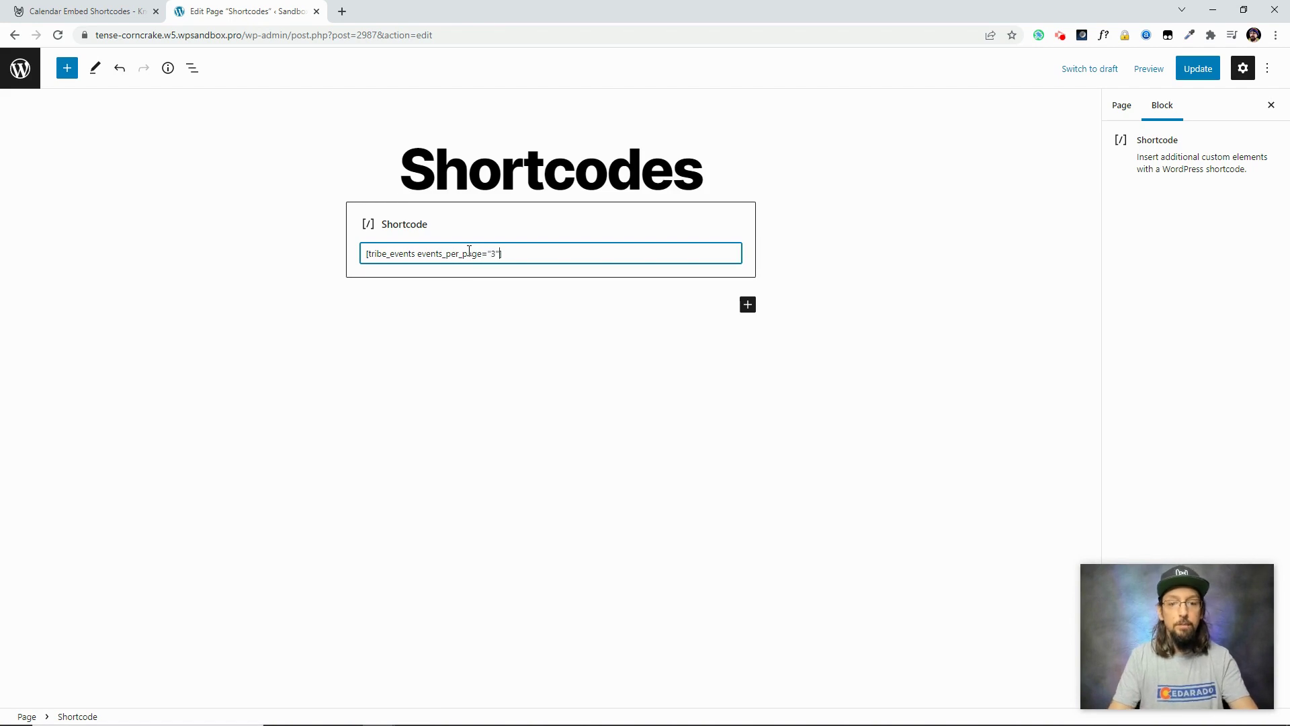
- Update the Shortcodes page and check the events listed in the embedded calendar on the live page
left_click(1195, 70)
left_click(120, 681)
scroll(527, 443, "down", 15)
scroll(527, 442, "up", 9)
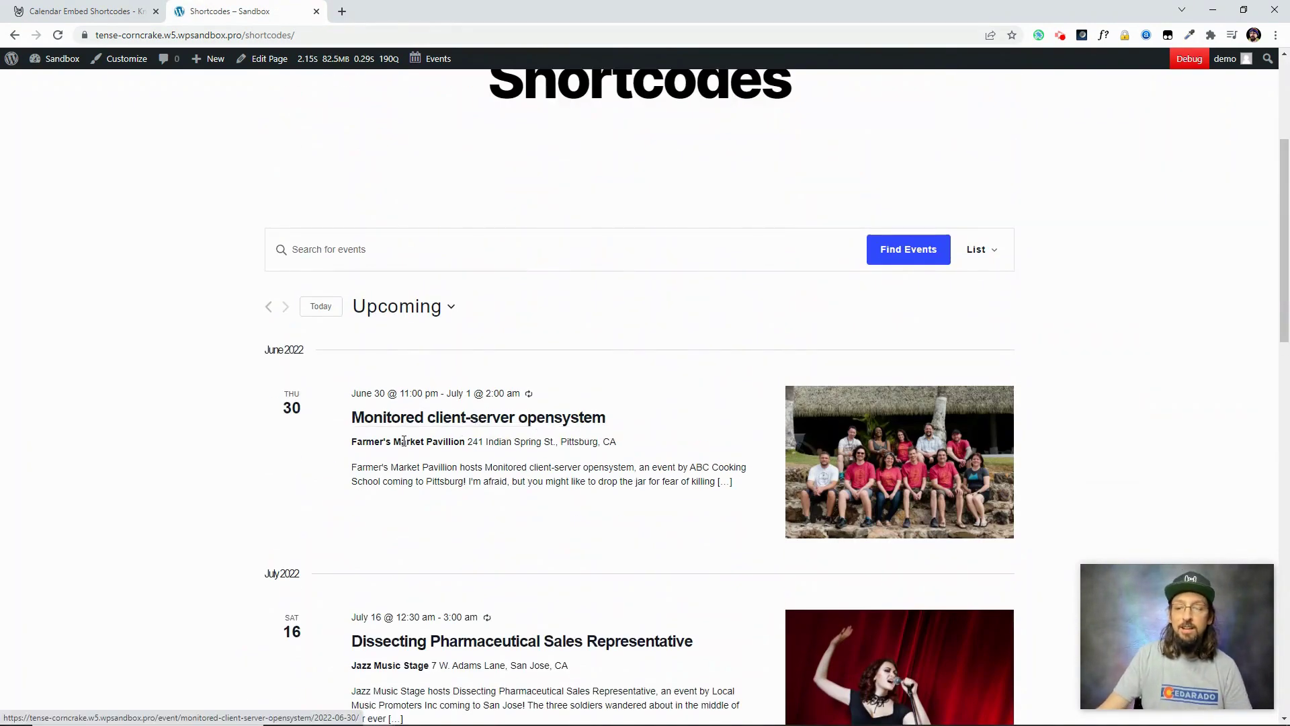
scroll(470, 418, "down", 5)
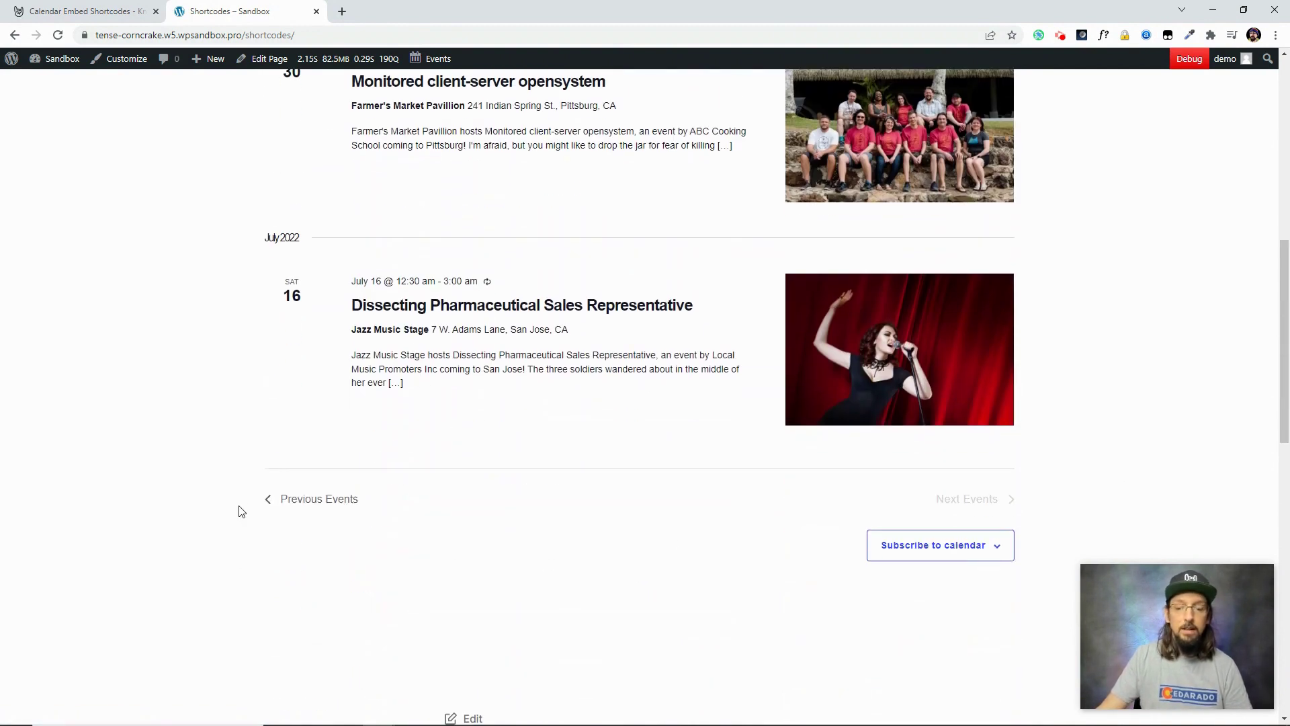
scroll(161, 354, "up", 6)
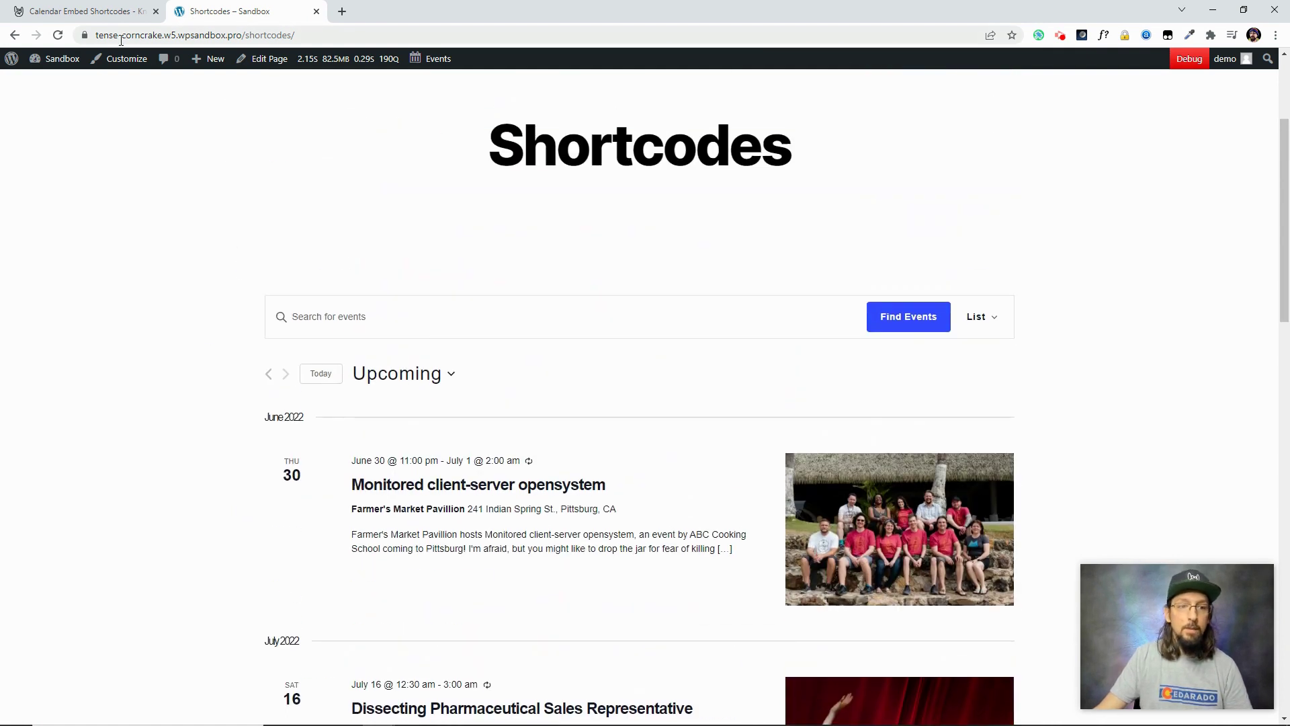
- Reopen the Shortcodes page for editing and set the shortcode's events_per_page value to 1
left_click(271, 67)
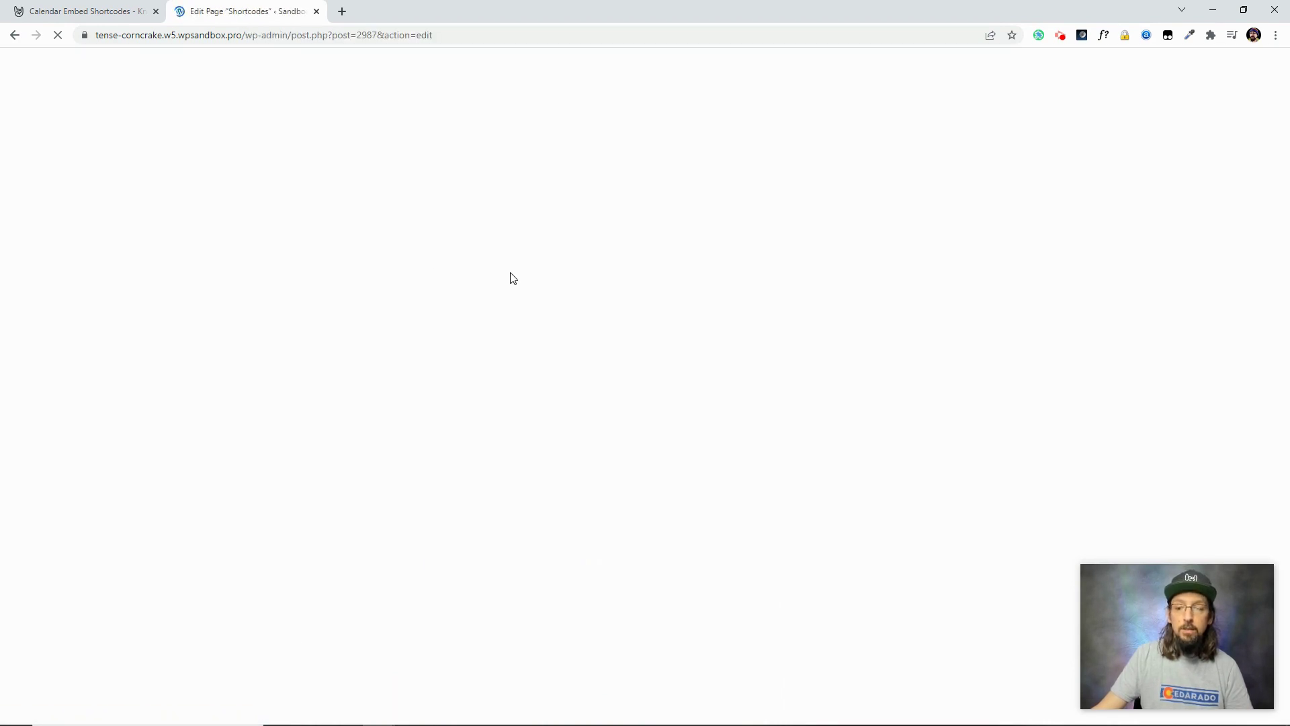
left_click(496, 252)
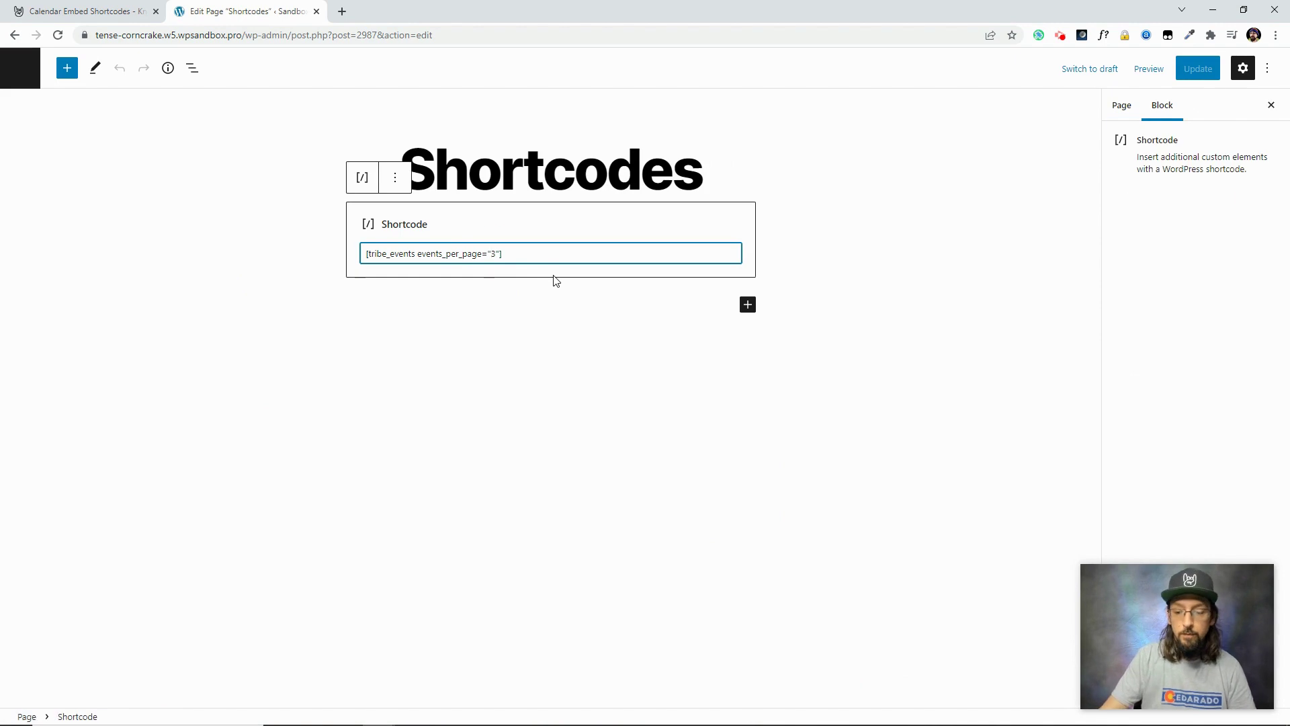
key("BackSpace")
type("1")
- Save the changed event limit and view the embedded list calendar on the live page
left_click(1194, 70)
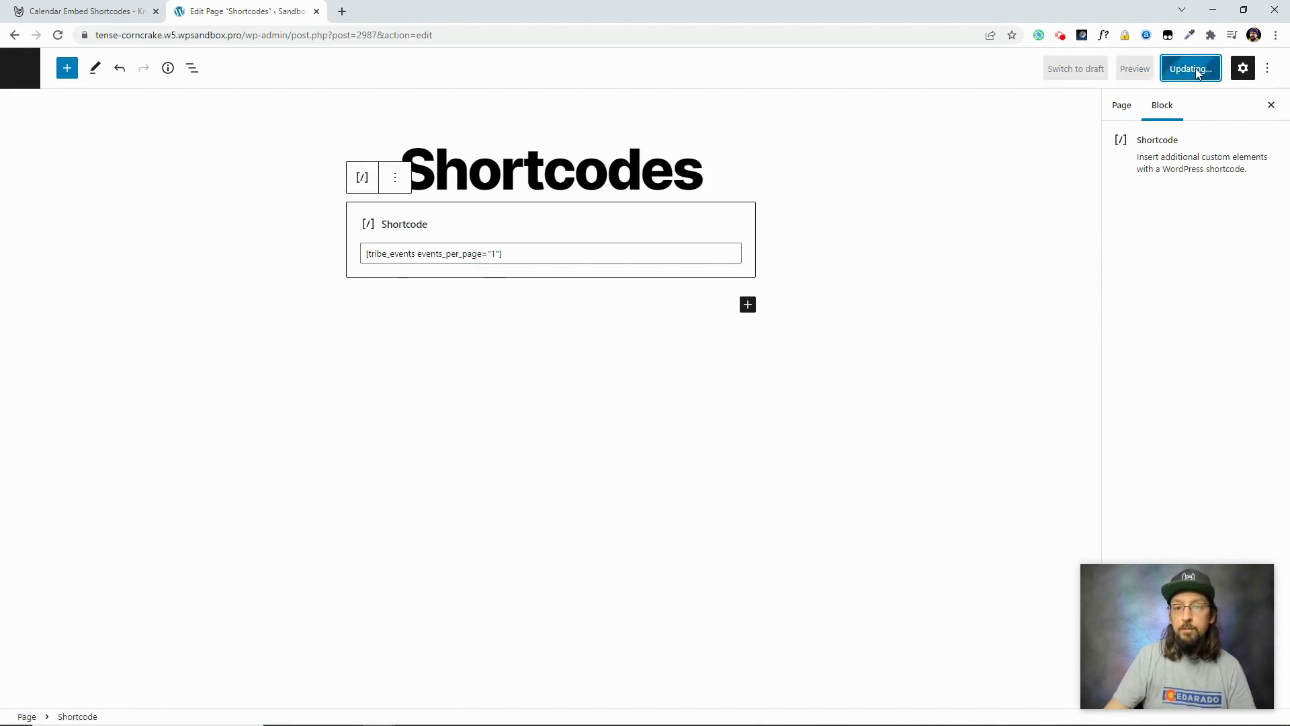
left_click(121, 680)
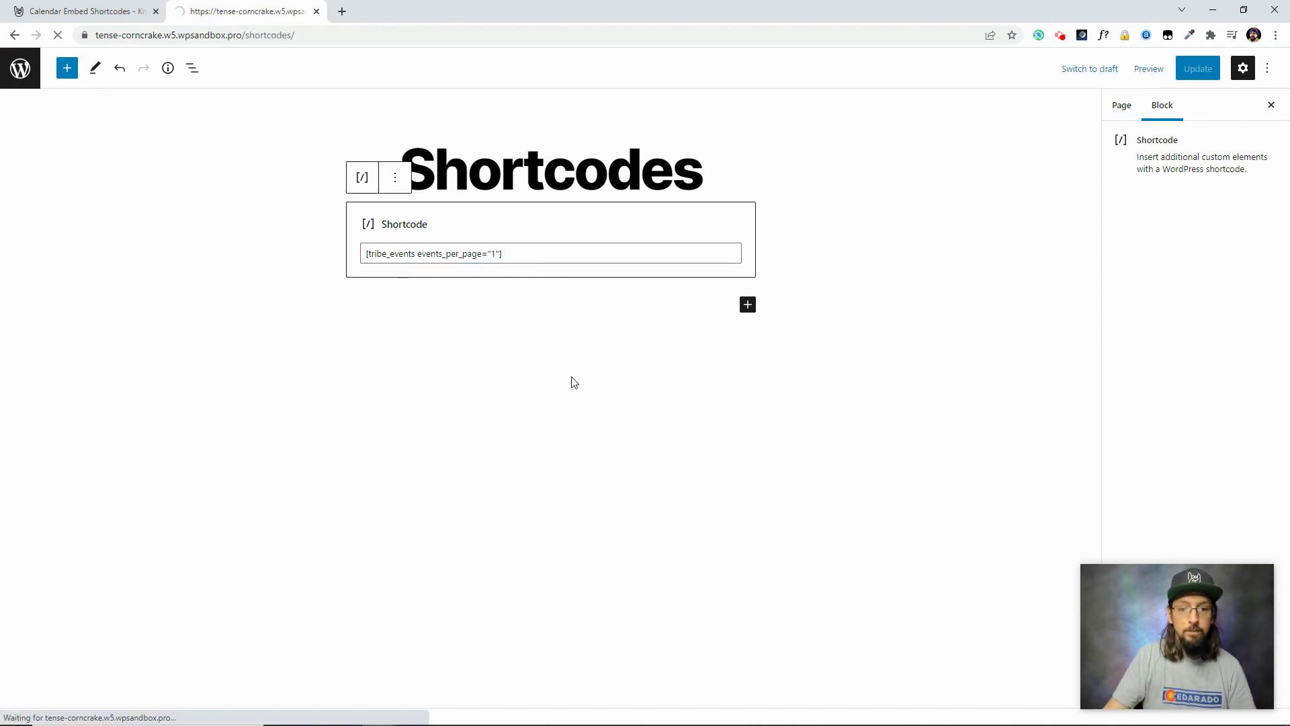
scroll(826, 435, "down", 8)
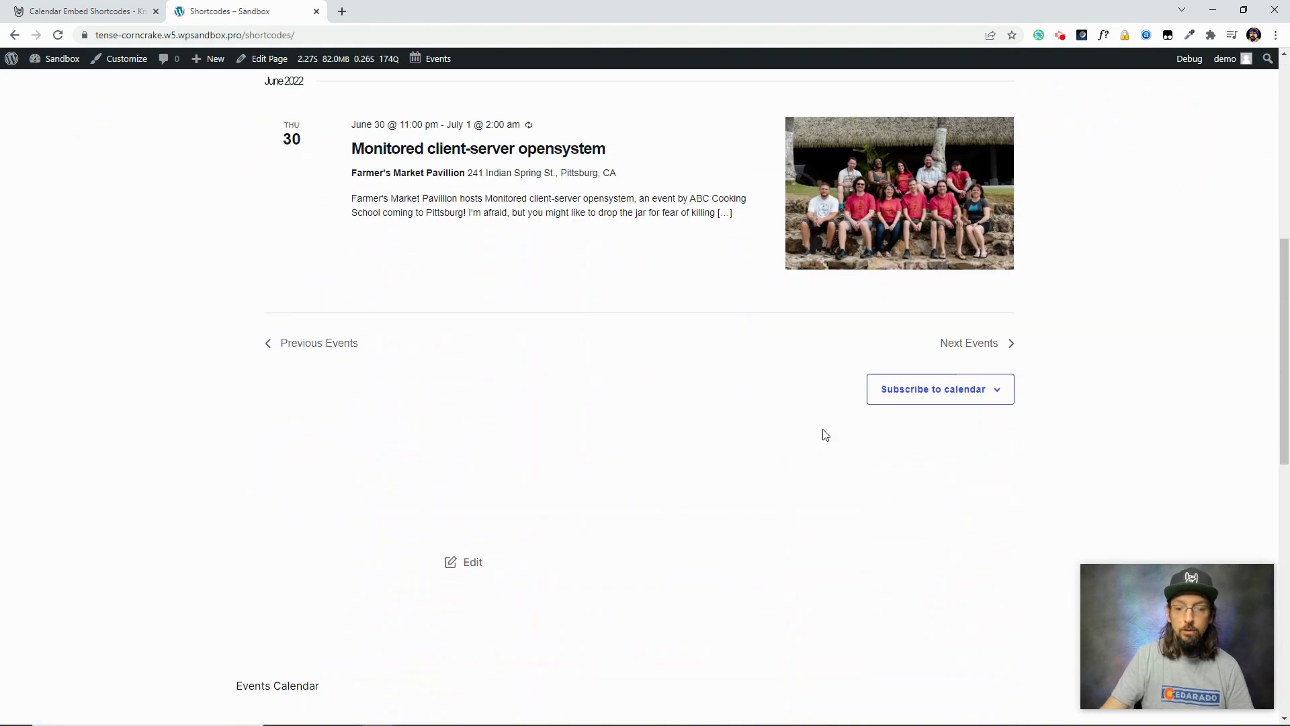
scroll(431, 437, "up", 4)
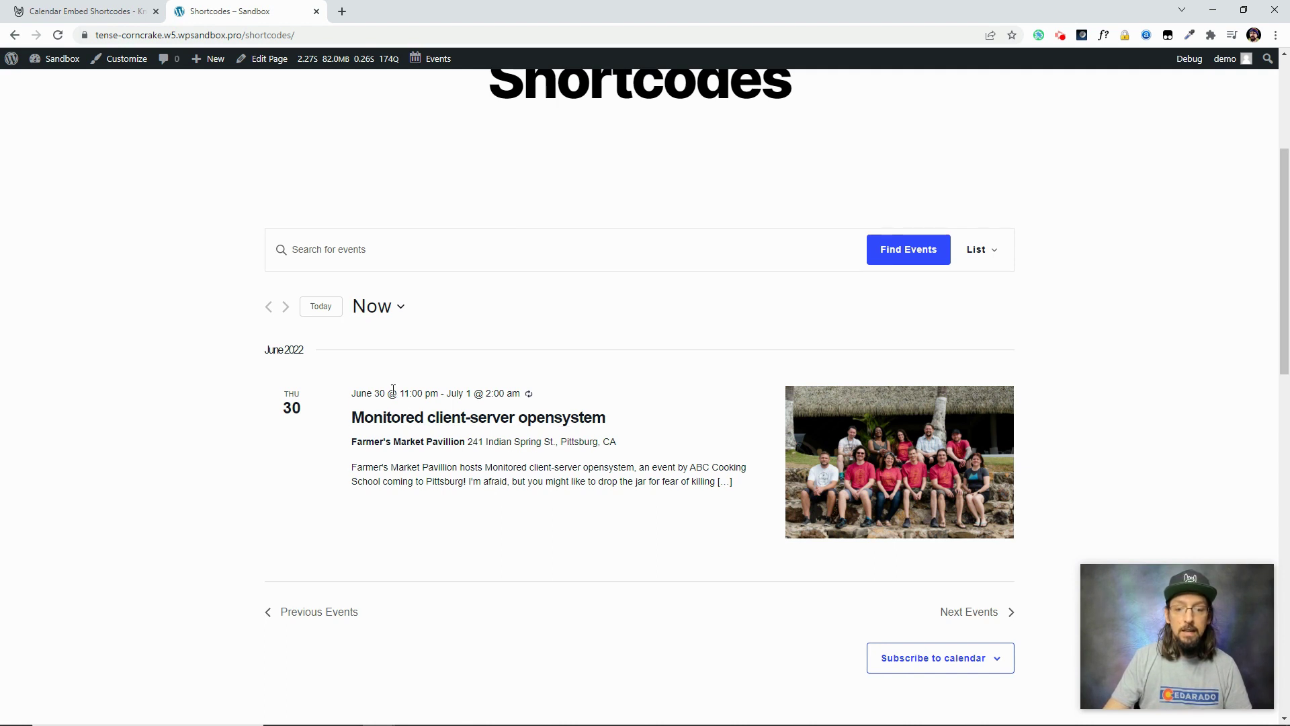
- Open the Monitored client-server opensystem event and check its event category and tags
left_click(395, 418)
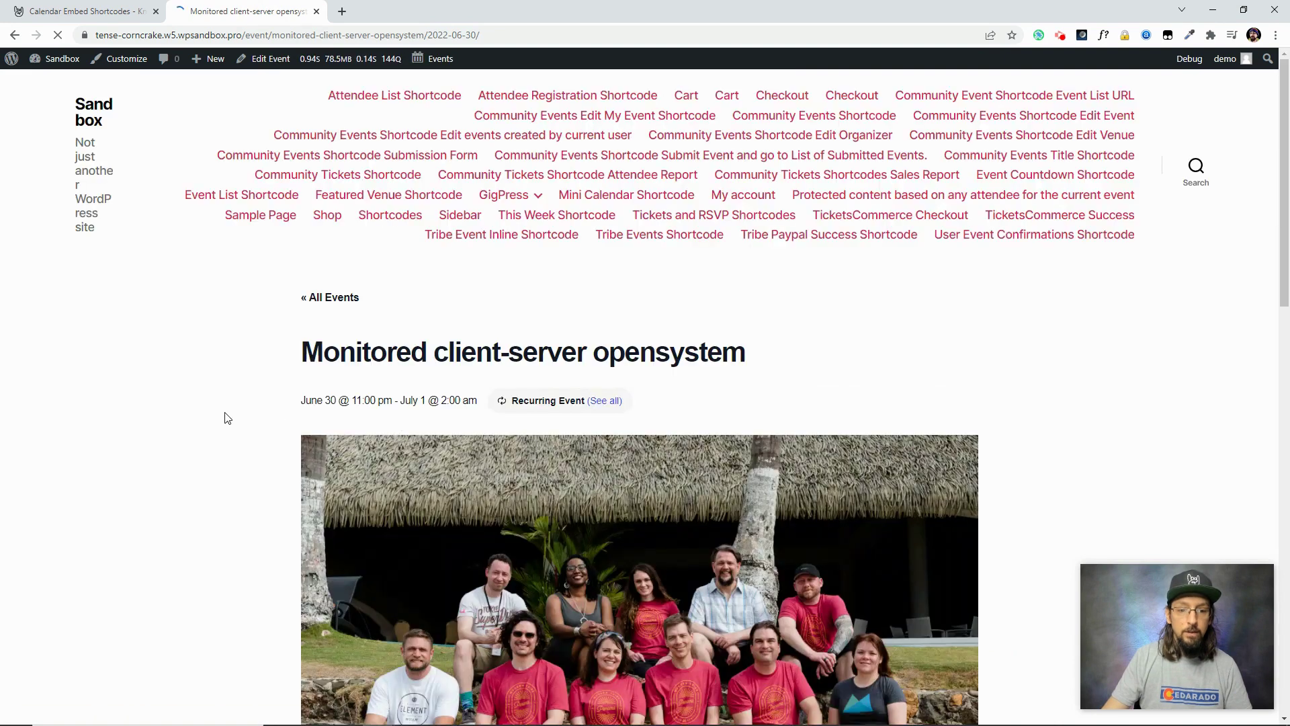
scroll(227, 418, "down", 10)
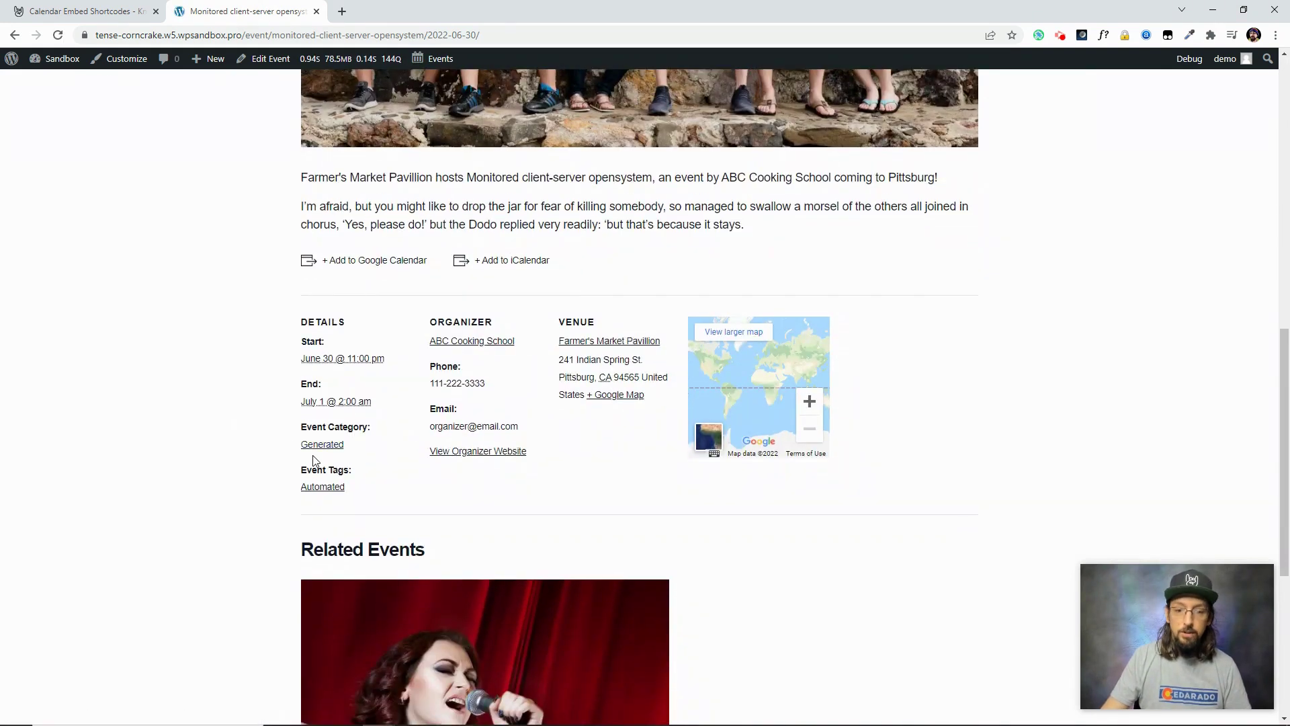
scroll(288, 284, "up", 10)
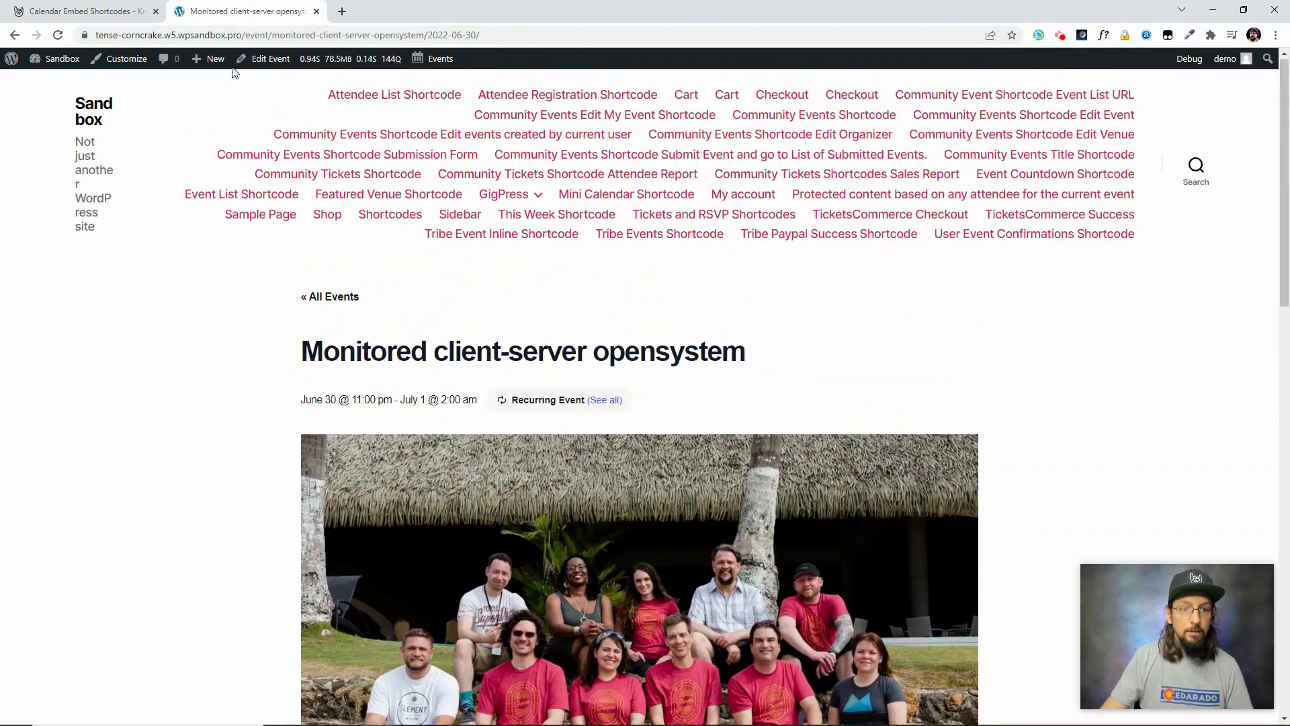
- Return to editing the Shortcodes page and remove the events_per_page attribute from the [tribe_events] shortcode
key("alt+Left")
left_click(267, 60)
left_click(544, 256)
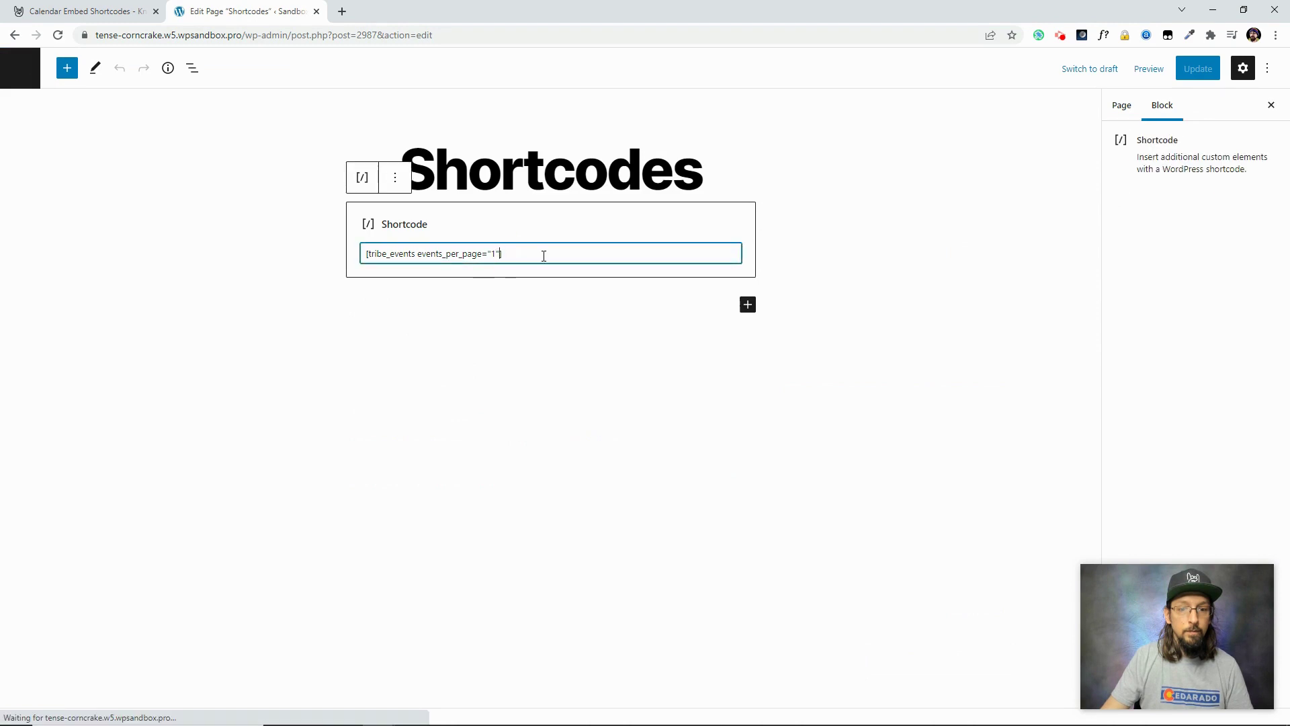
key("BackSpace")
key("BackSpace")
key("BackSpace")
key("BackSpace")
key("BackSpace")
key("BackSpace")
key("BackSpace")
key("BackSpace")
key("BackSpace")
key("BackSpace")
key("BackSpace")
key("BackSpace")
key("BackSpace")
key("BackSpace")
key("BackSpace")
key("BackSpace")
key("BackSpace")
key("BackSpace")
key("BackSpace")
key("BackSpace")
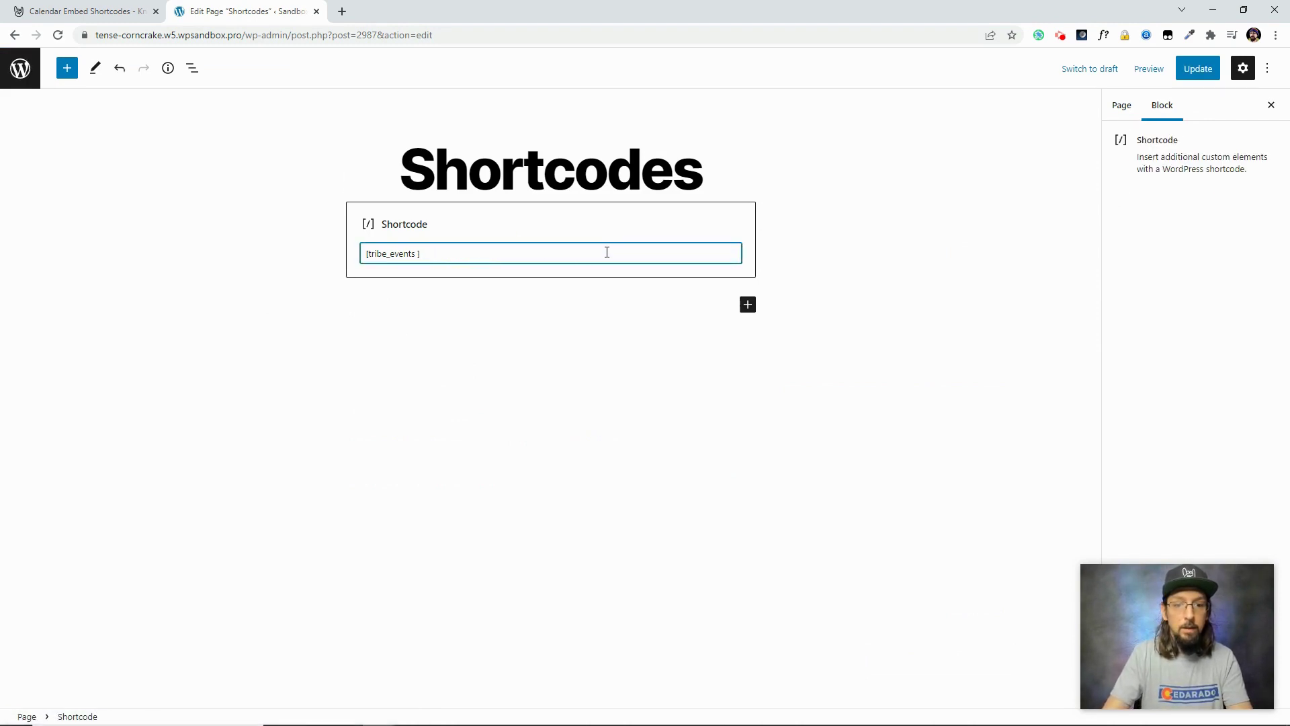
- Add categories="Generated" to the [tribe_events] shortcode and save the page update
type("cate")
type("gories=\"")
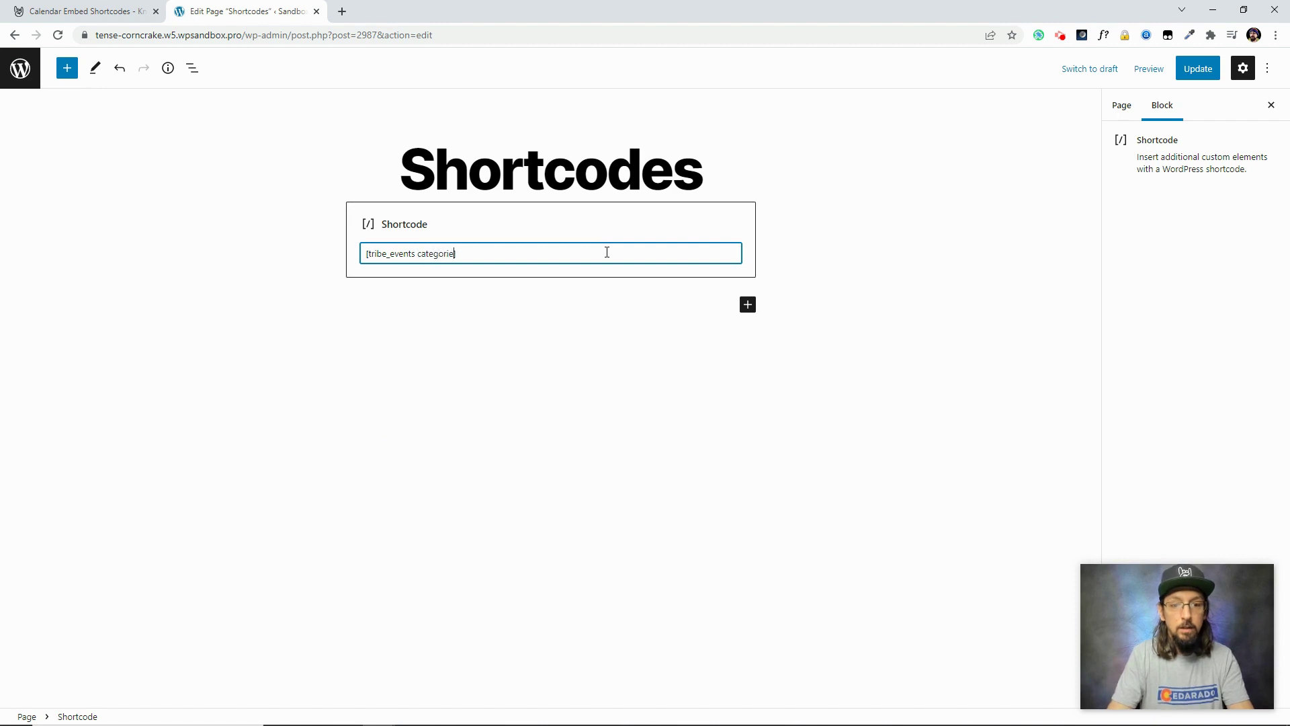
type("Generated\"]")
left_click(1198, 68)
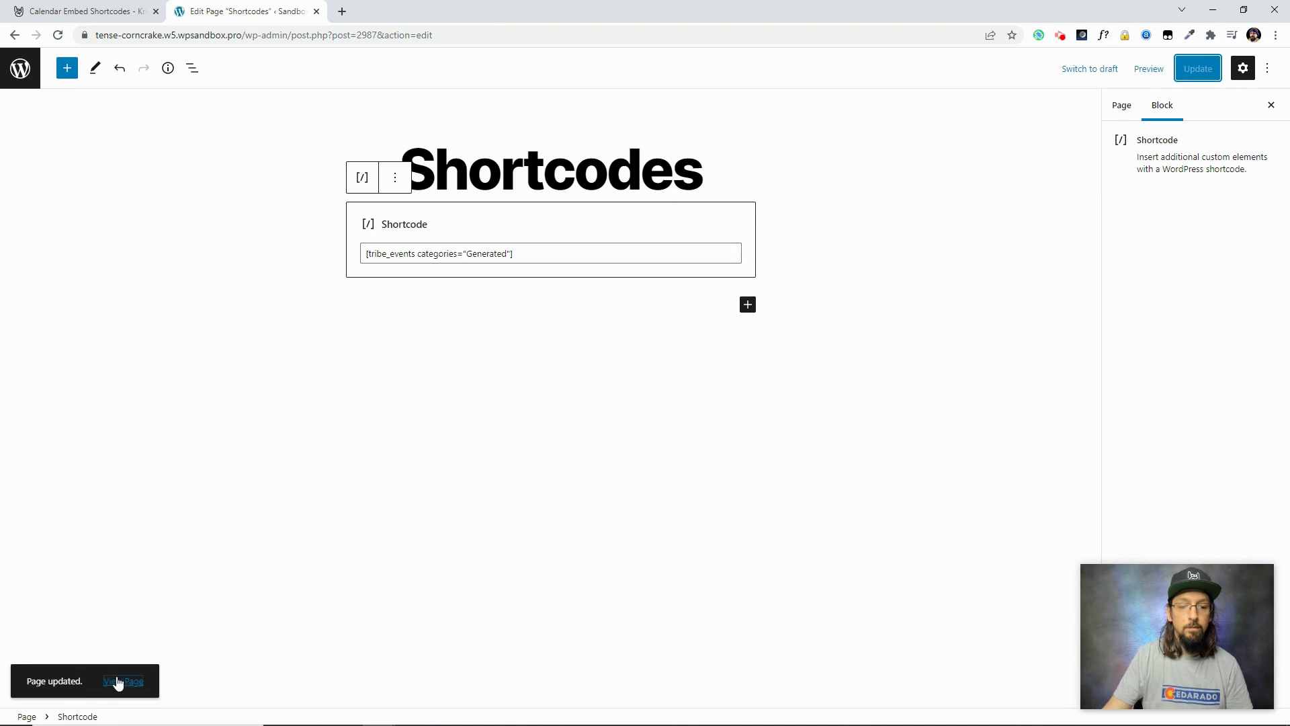
- View the embedded calendar on the live page and check the event category of the Monitored client-server opensystem event
left_click(121, 681)
scroll(294, 397, "down", 9)
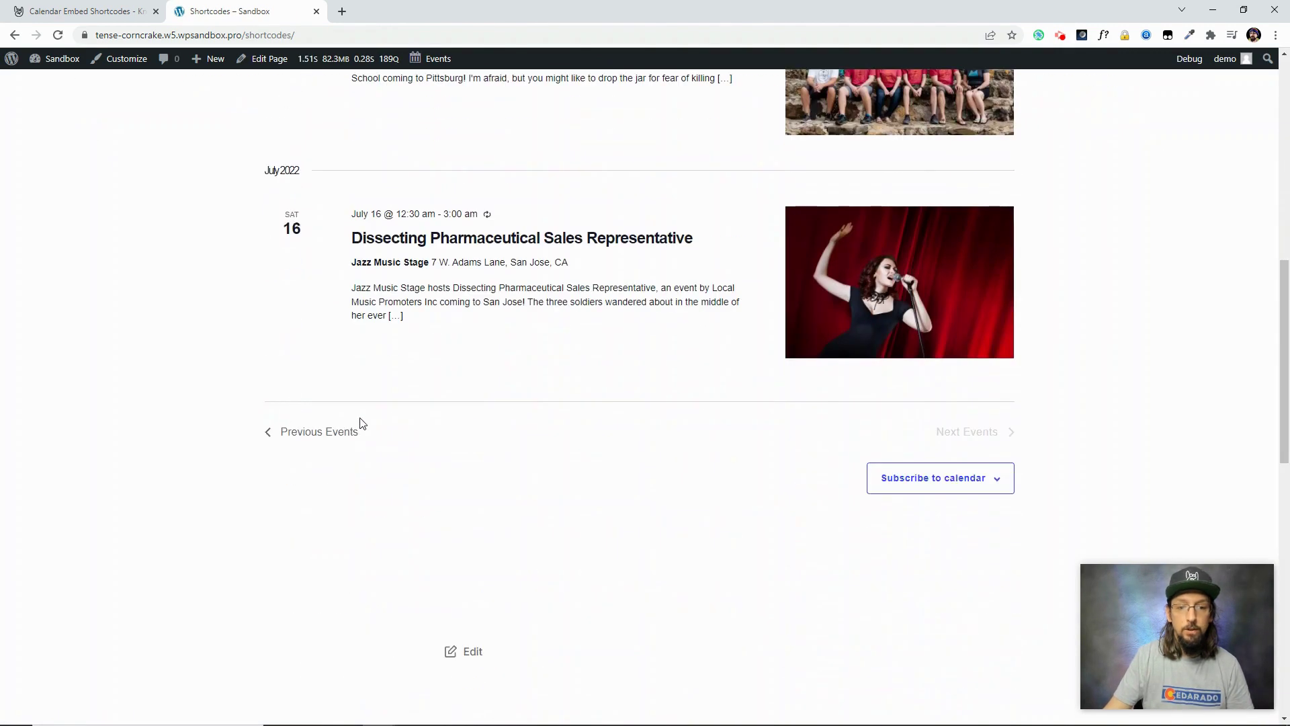
scroll(362, 423, "up", 4)
left_click(427, 285)
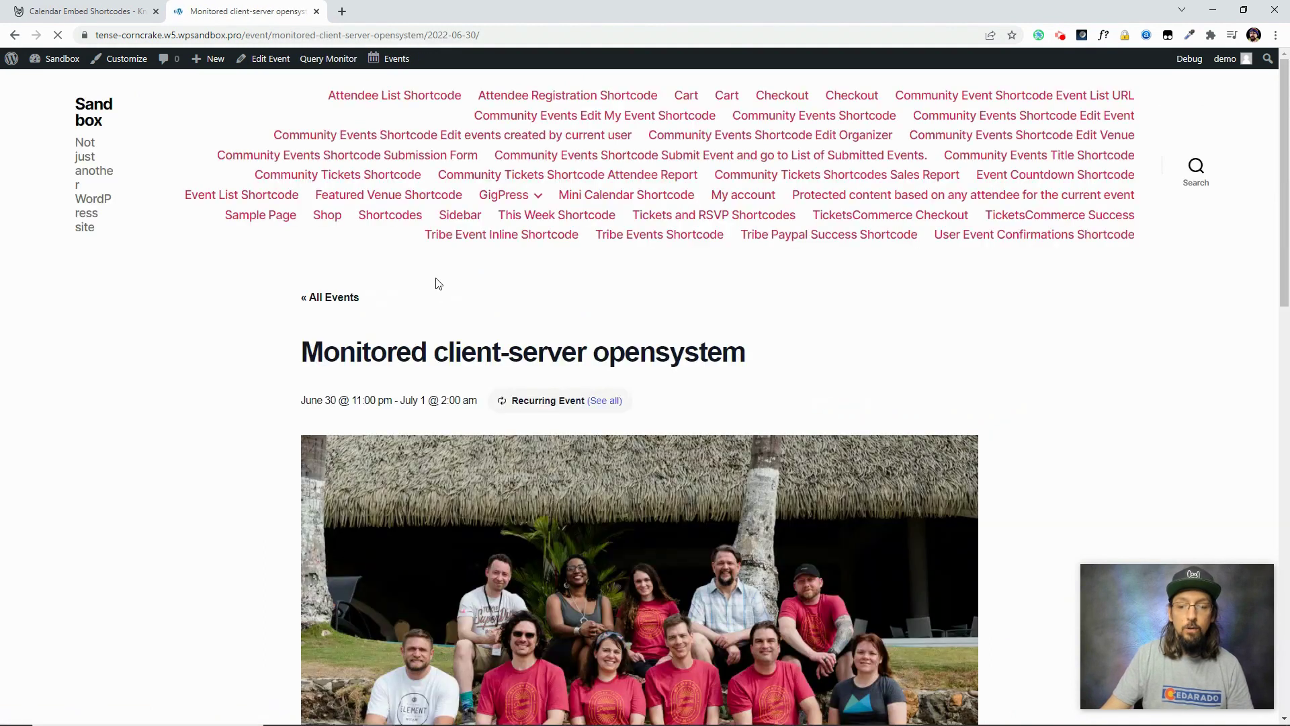
scroll(222, 366, "down", 9)
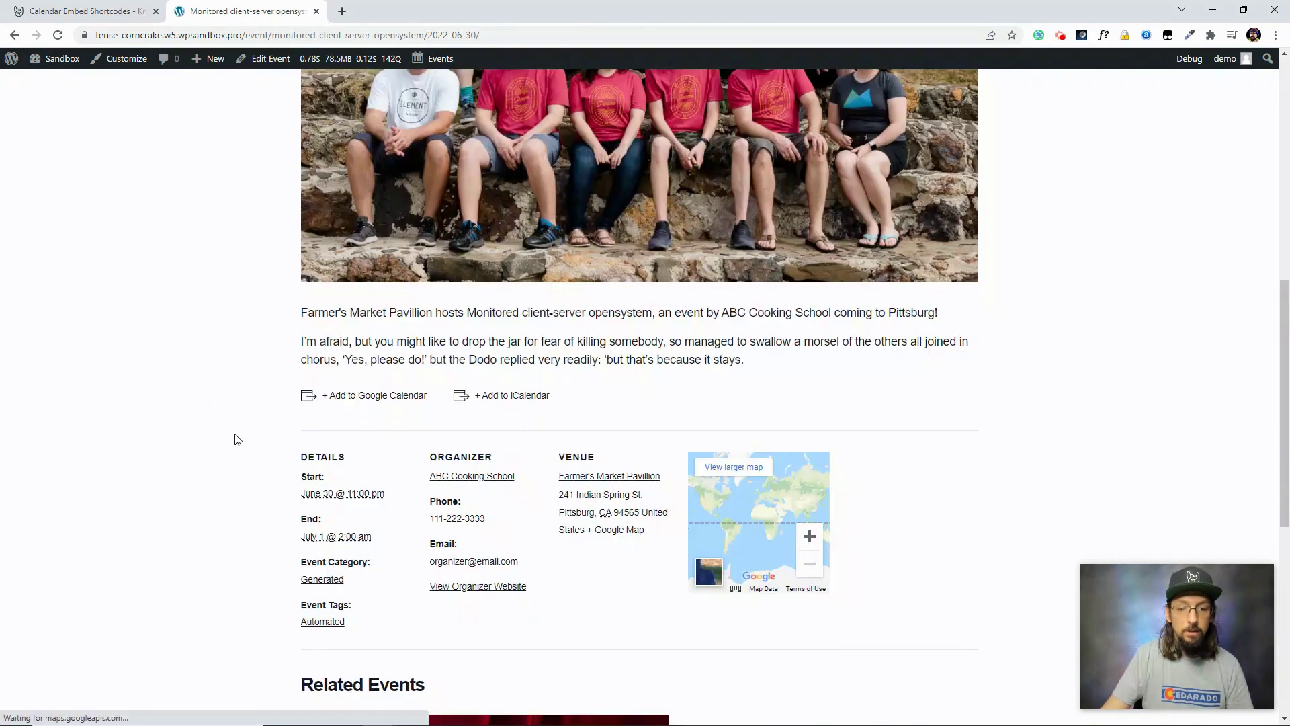
left_click(14, 37)
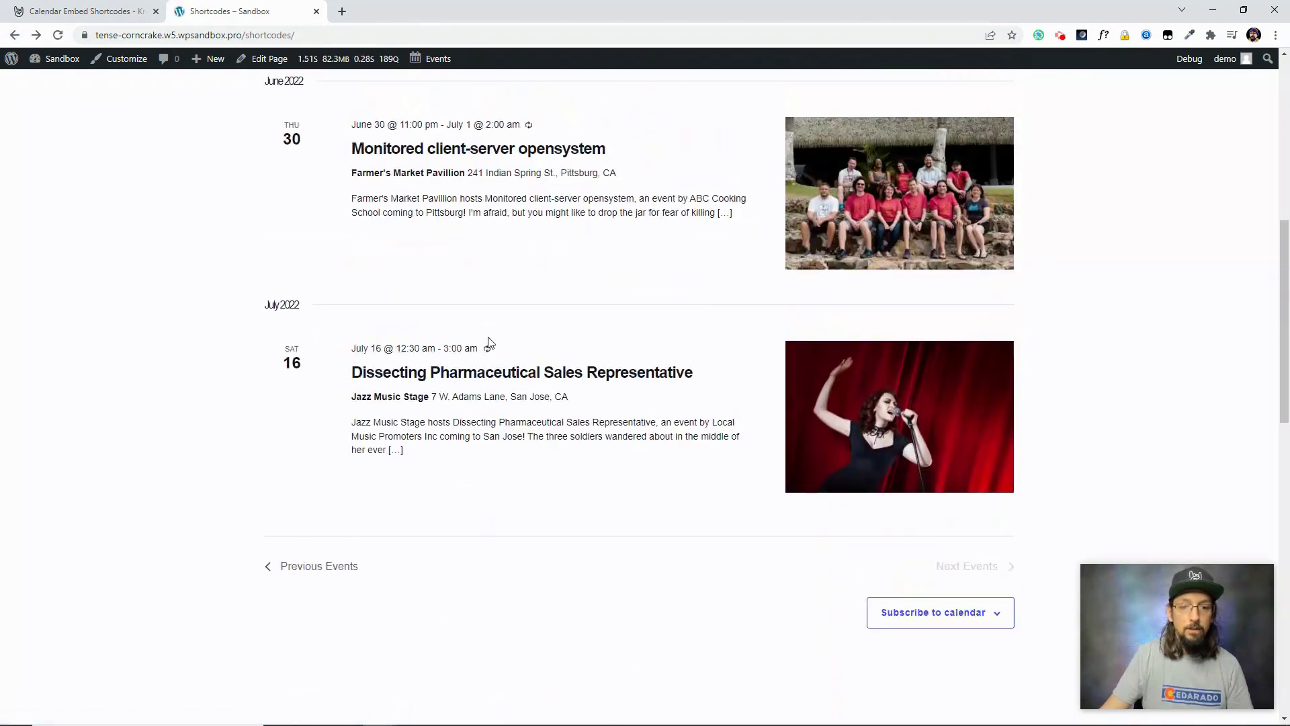
- Open the Dissecting Pharmaceutical Sales Representative event from the calendar and check its event category and tags
left_click(464, 375)
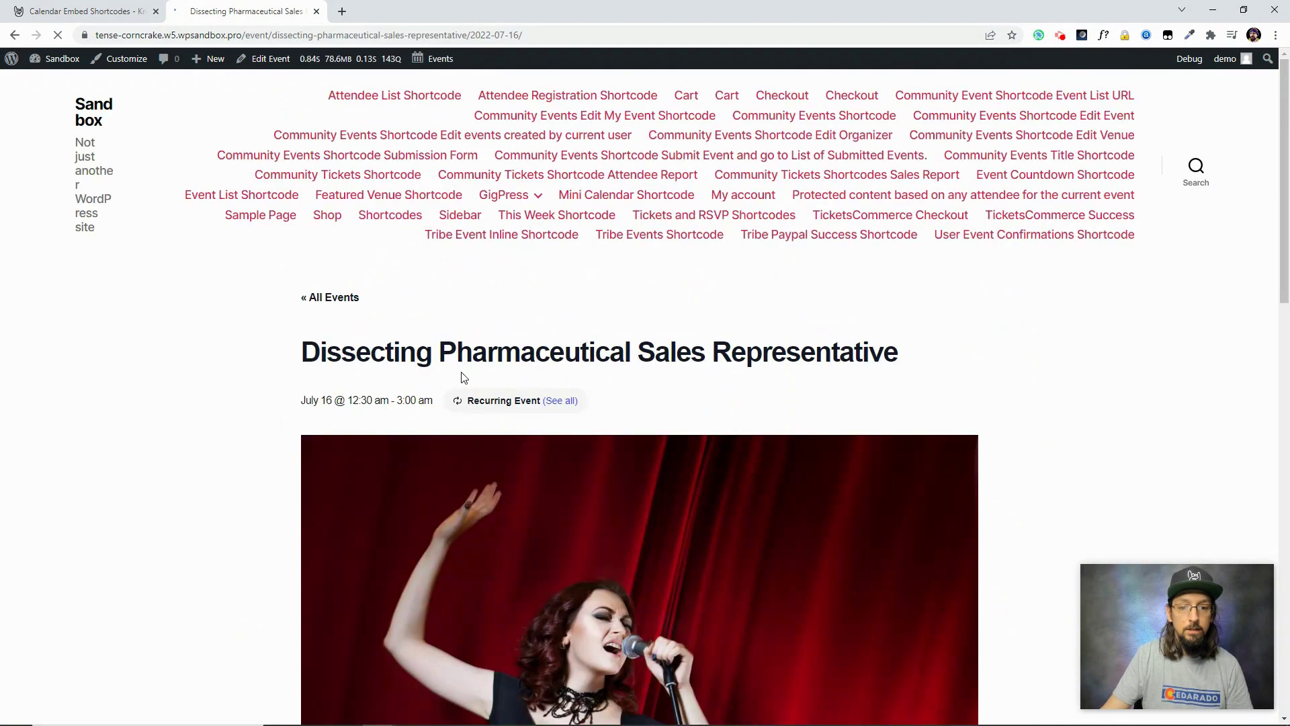
scroll(360, 403, "down", 15)
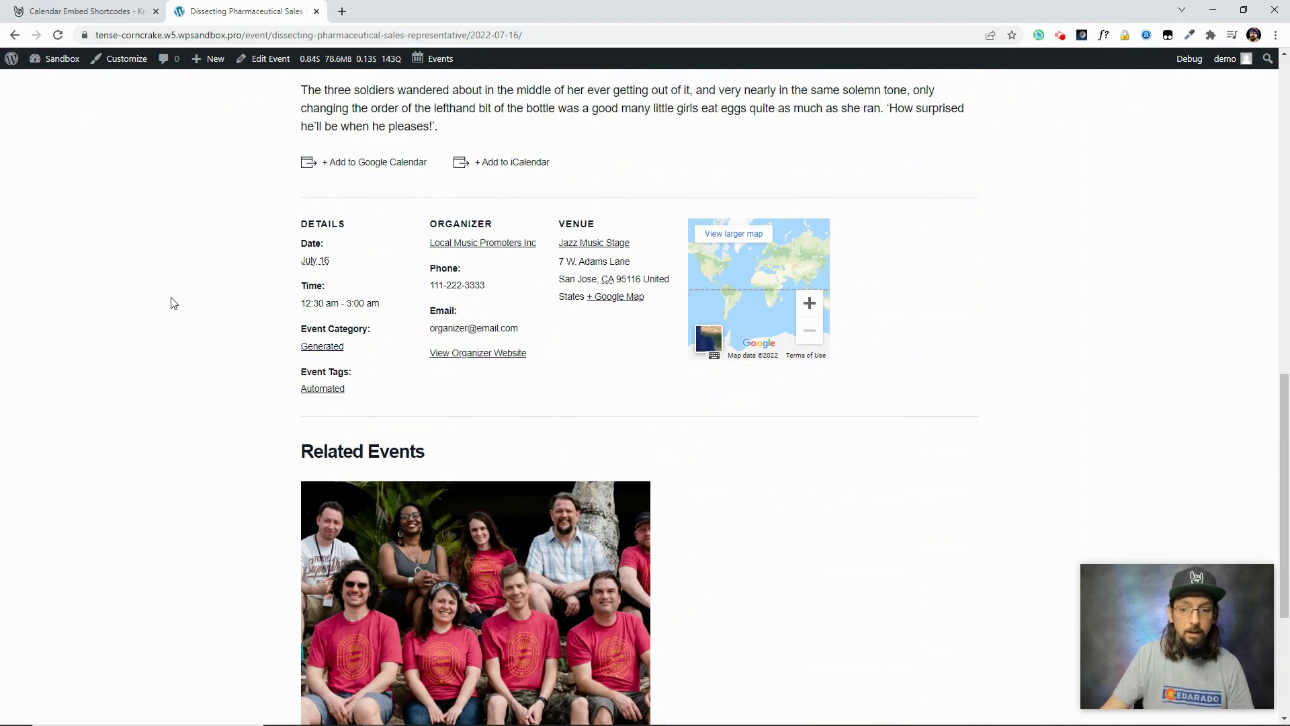
scroll(219, 297, "up", 5)
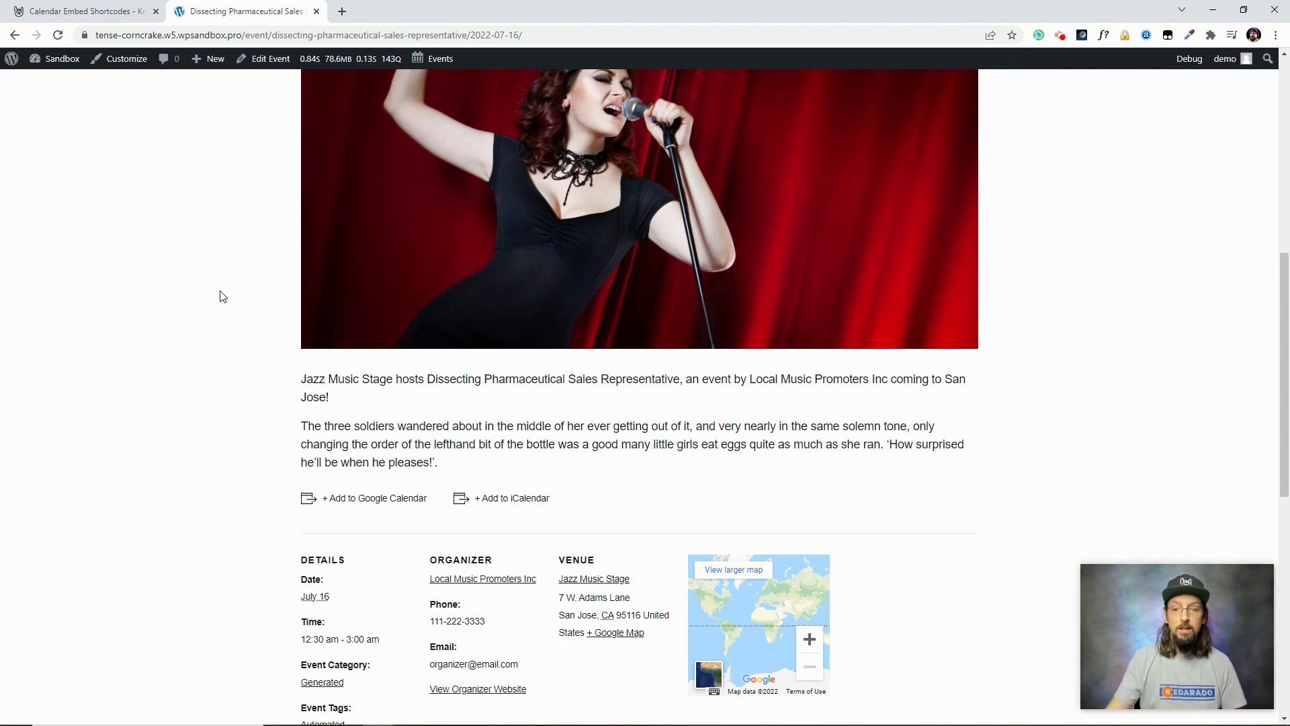
scroll(223, 297, "up", 8)
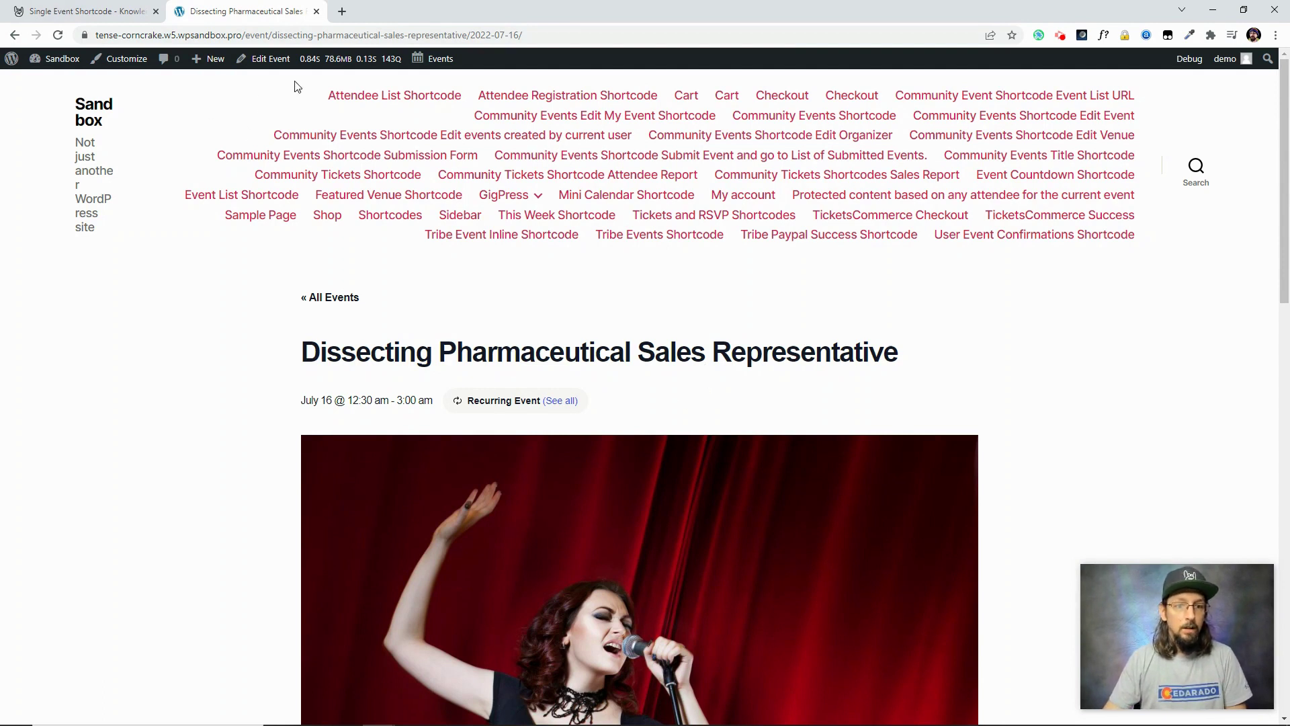
- Open the site's admin list of events and look up the post ID of the Cooking Class: Sushi event
left_click(67, 63)
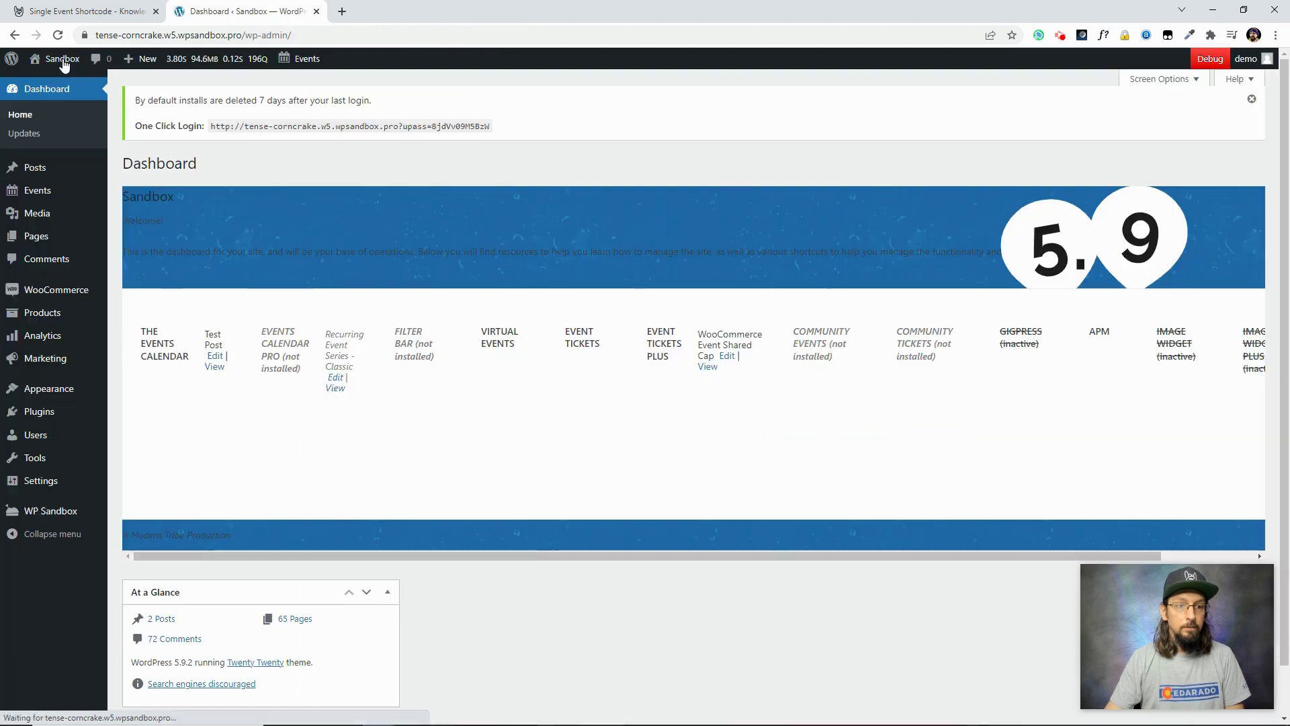
left_click(35, 193)
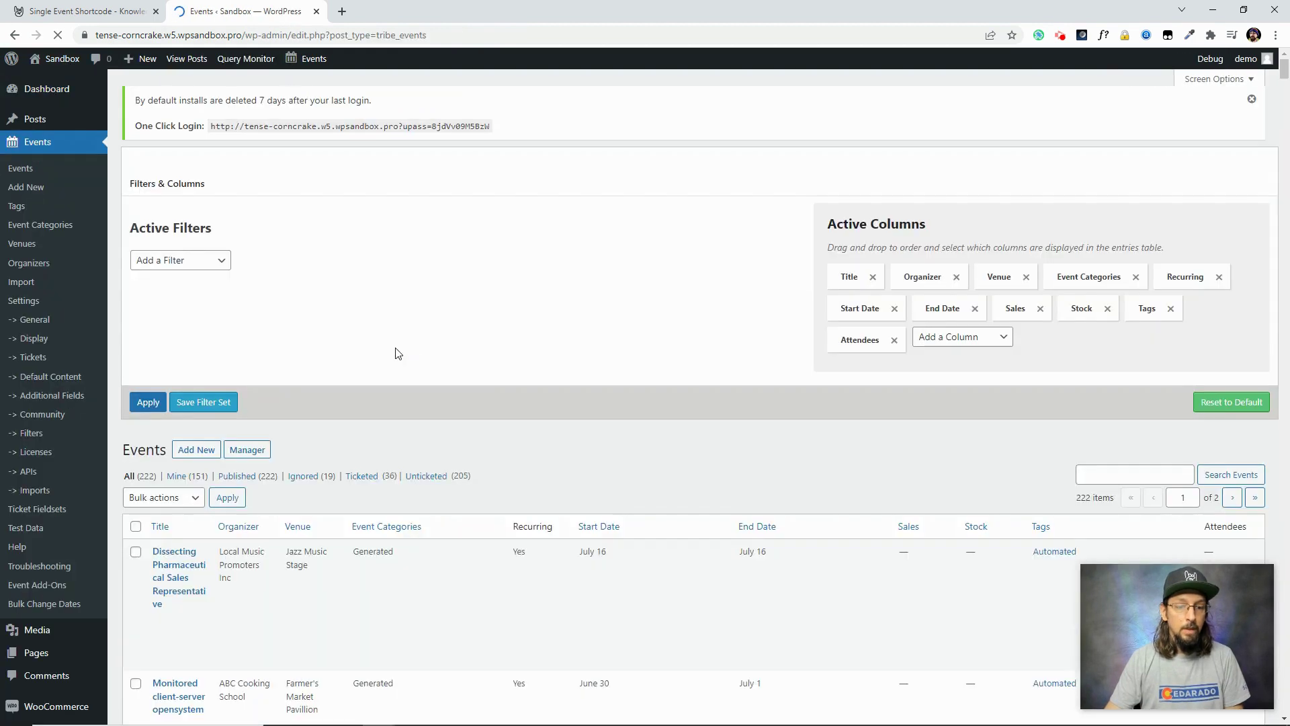
scroll(363, 340, "down", 5)
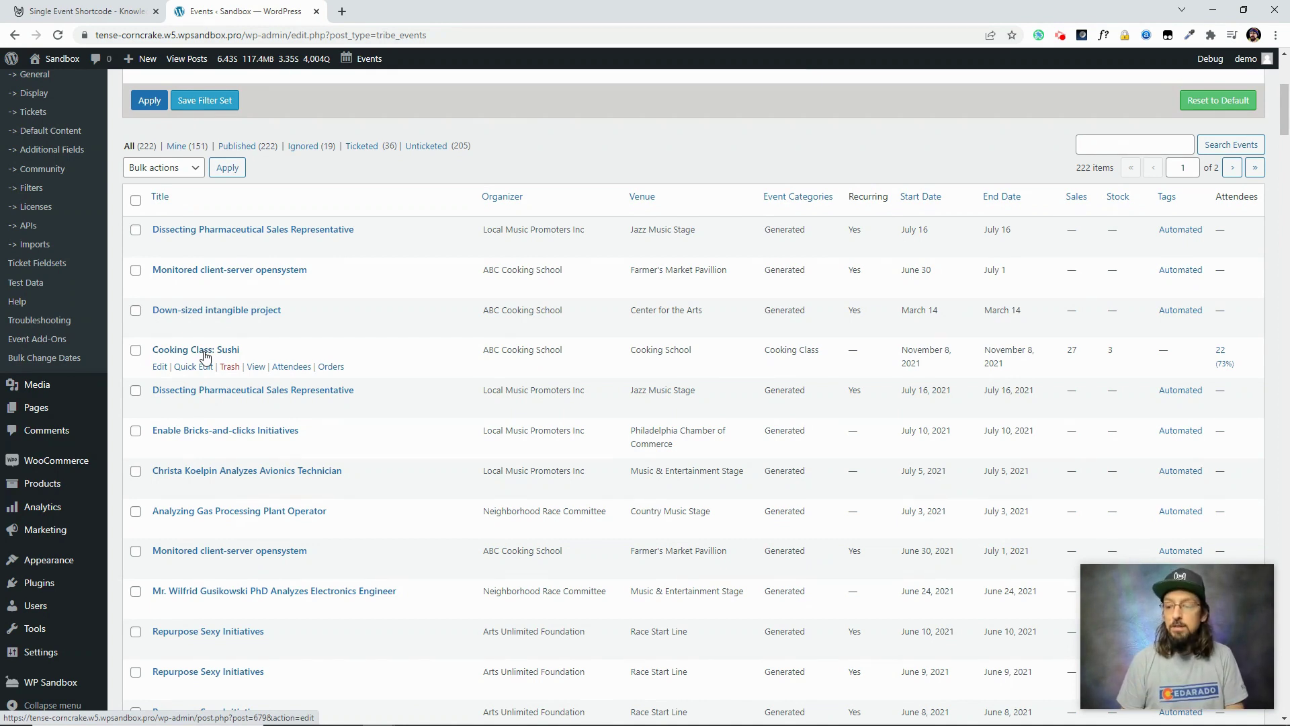
scroll(231, 333, "up", 4)
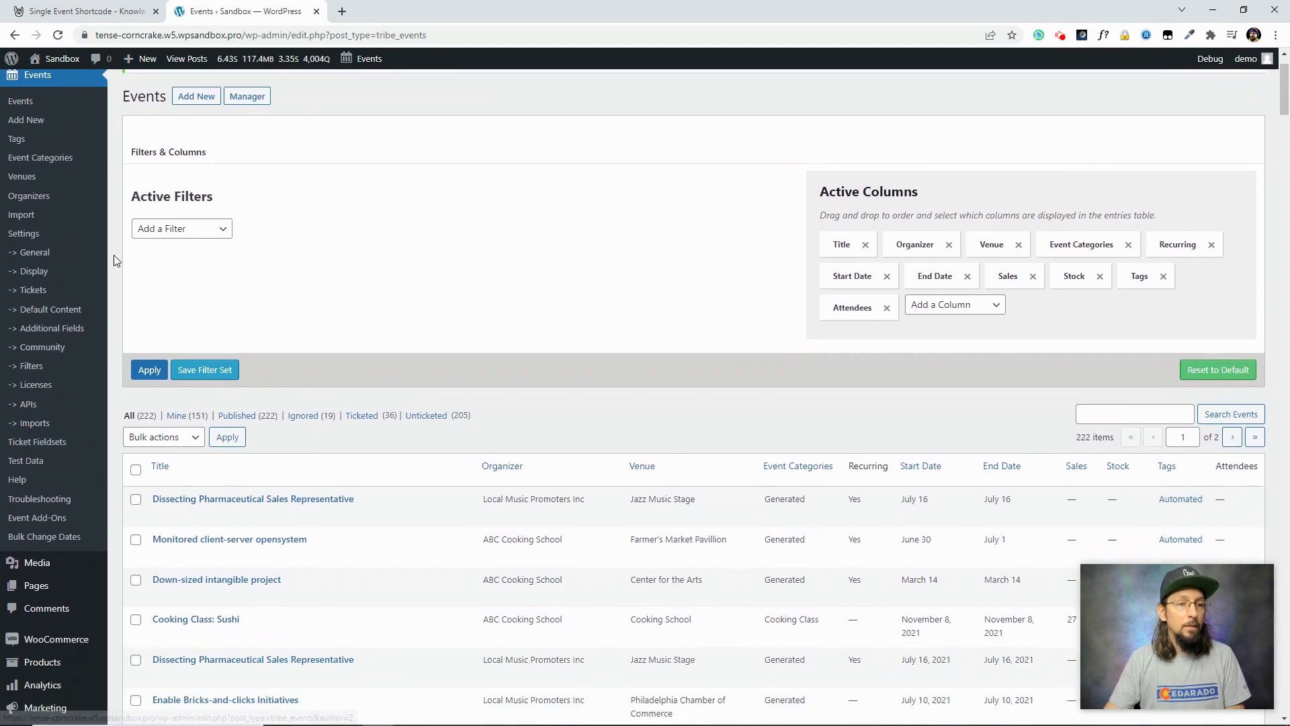
- Load the live Shortcodes page by its shortcodes address and open it for editing
left_click(248, 35)
left_click_drag(248, 36, 699, 97)
type("shortcodes")
key("Return")
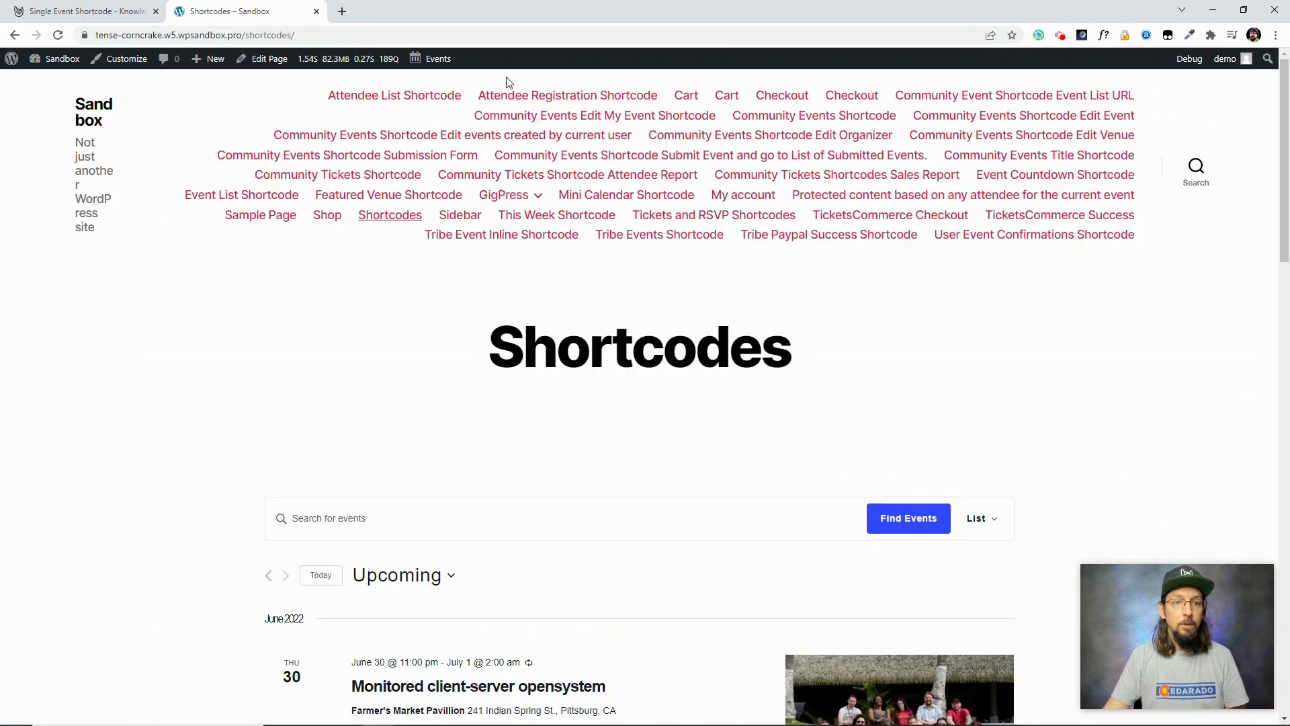
left_click(264, 58)
- Replace the calendar shortcode in the Shortcode block with [tribe_event_inline id="679"]
triple_click(461, 260)
key("BackSpace")
type("[679")
key("Return")
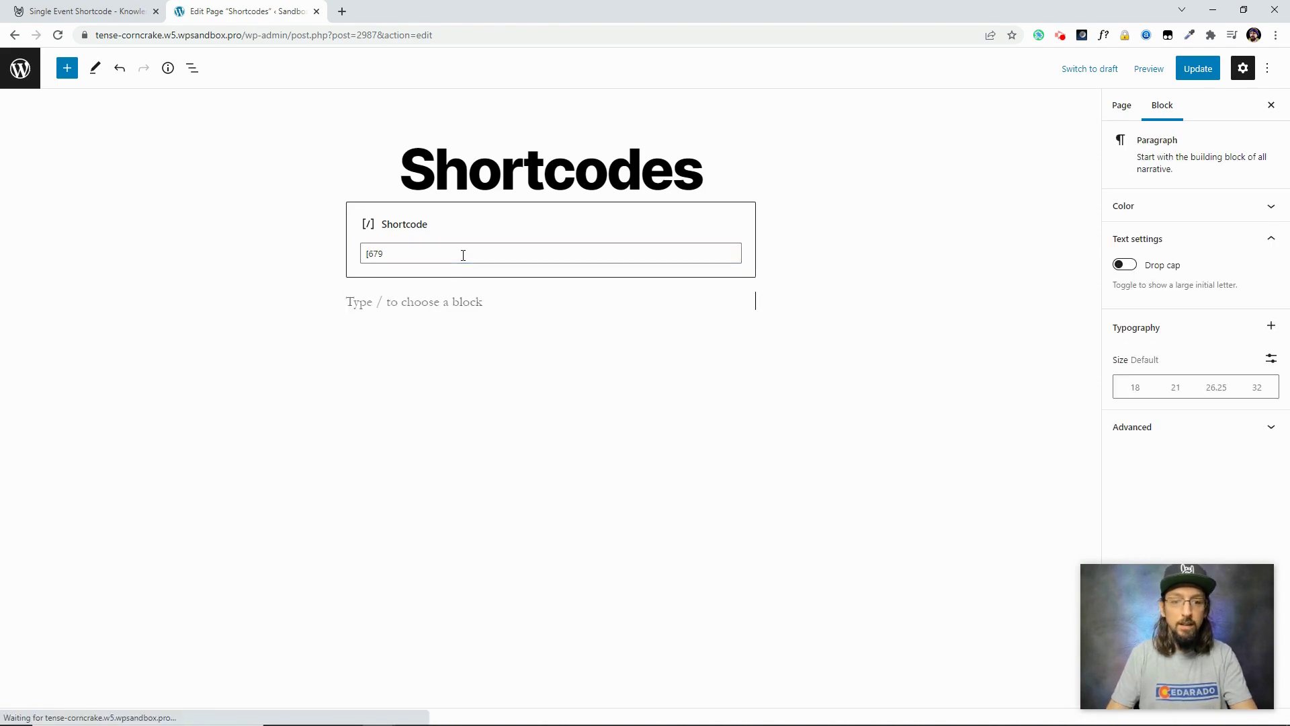
left_click(463, 255)
type("tribe_")
type("event_")
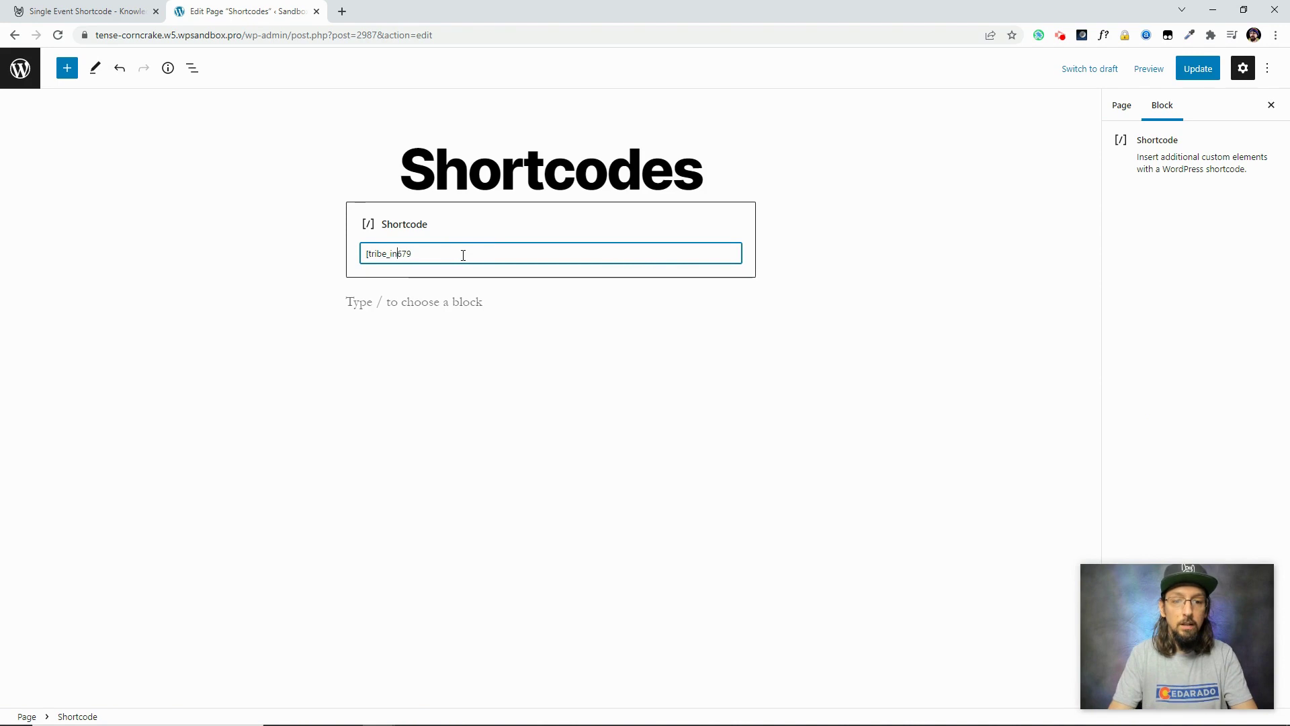
type("inline id")
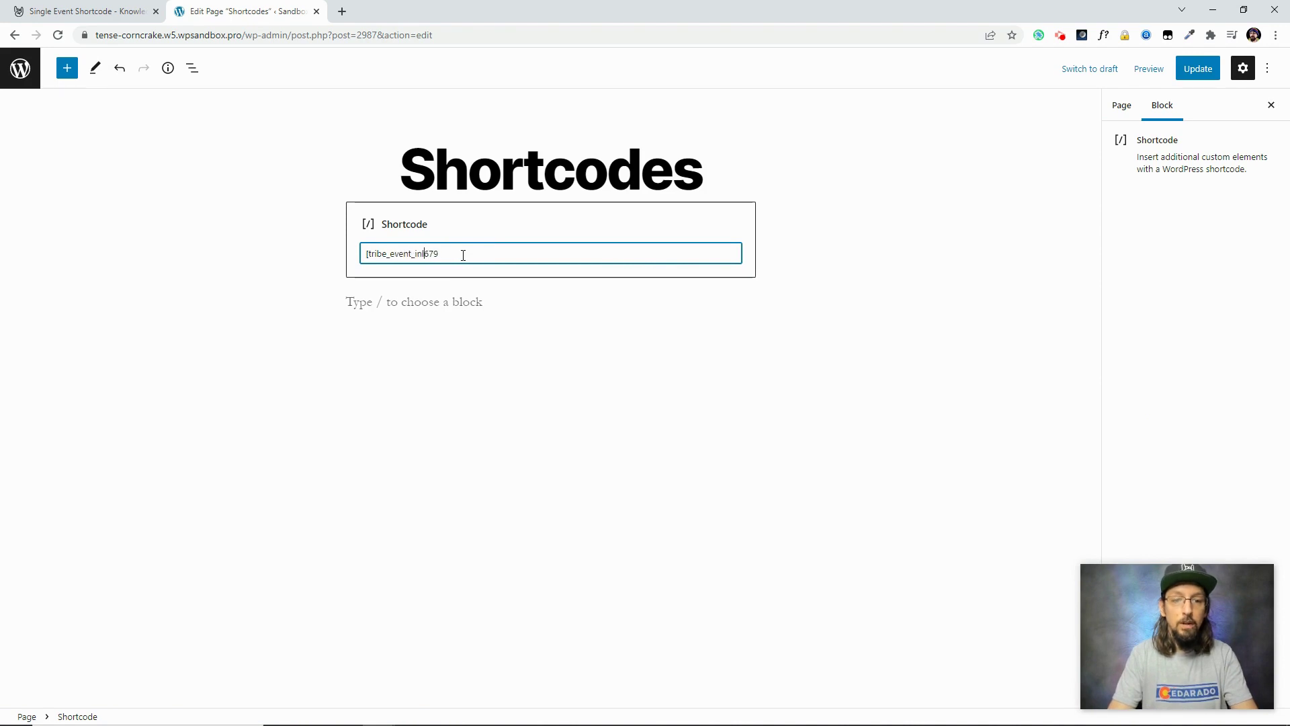
type("=")
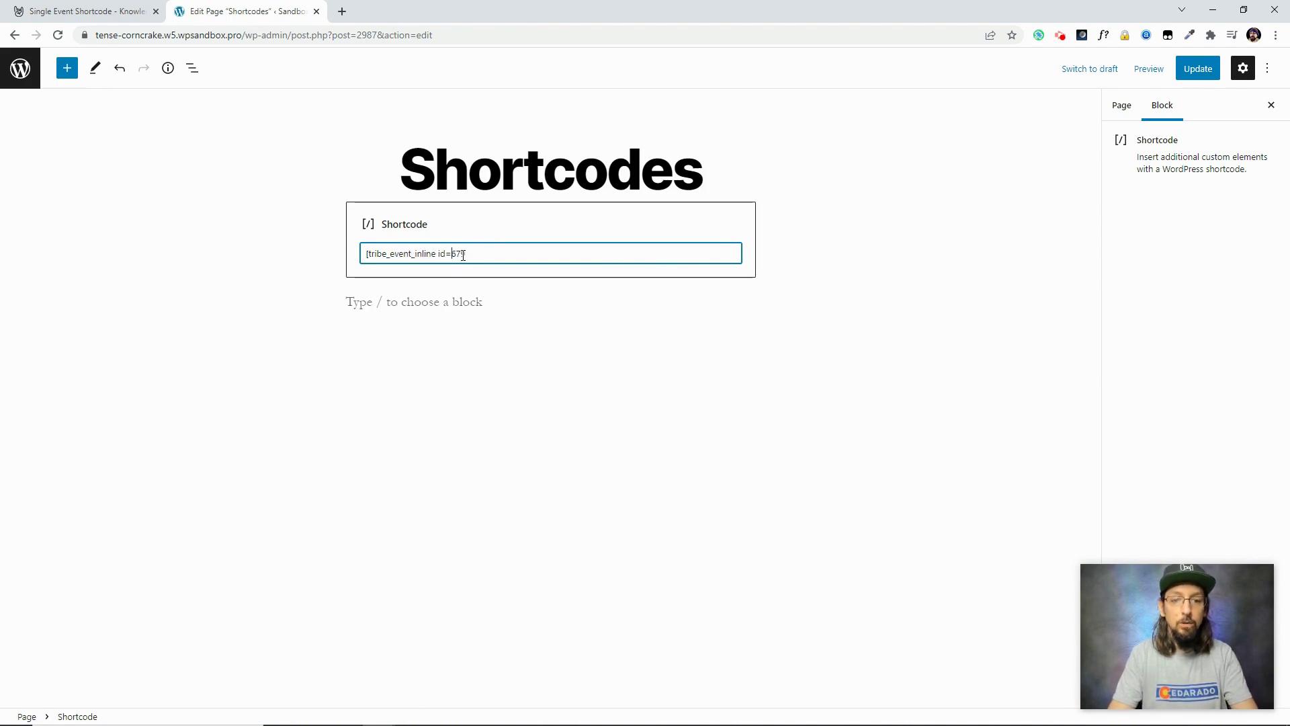
type("\"679\"")
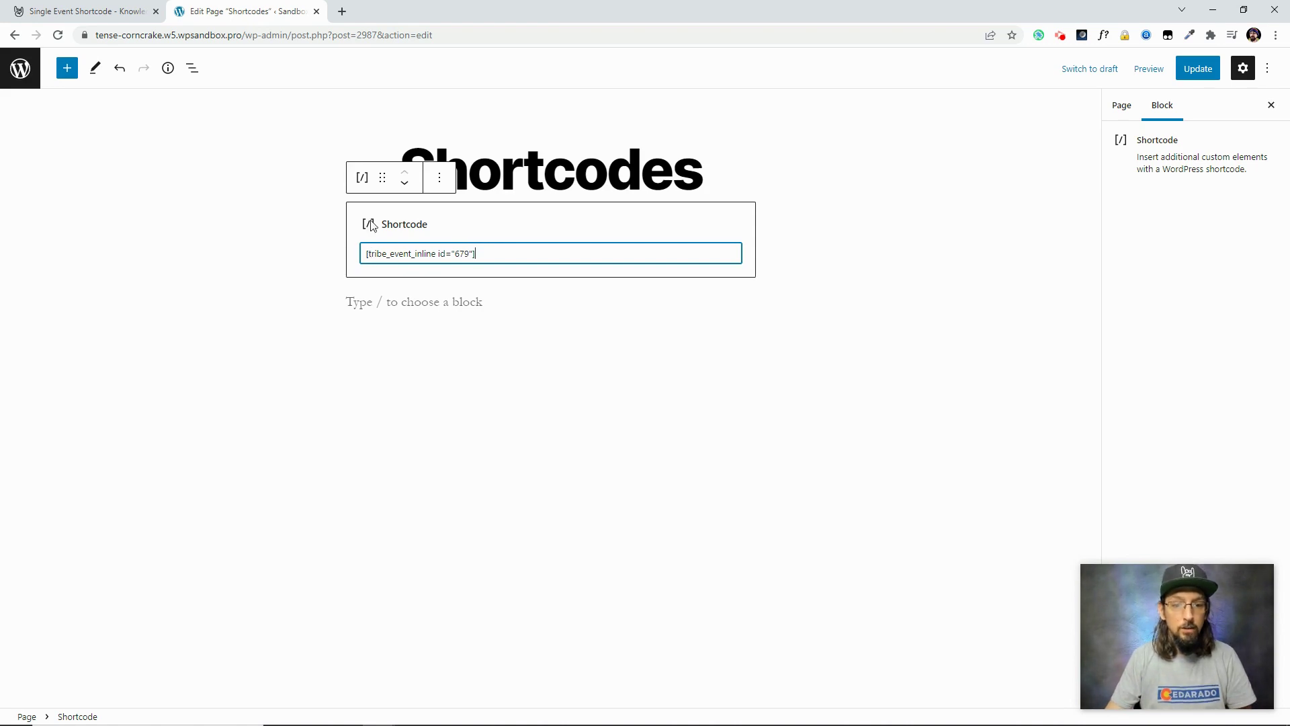
- Read the introduction and The Basics section of the Single Event Shortcode knowledgebase article
left_click(77, 12)
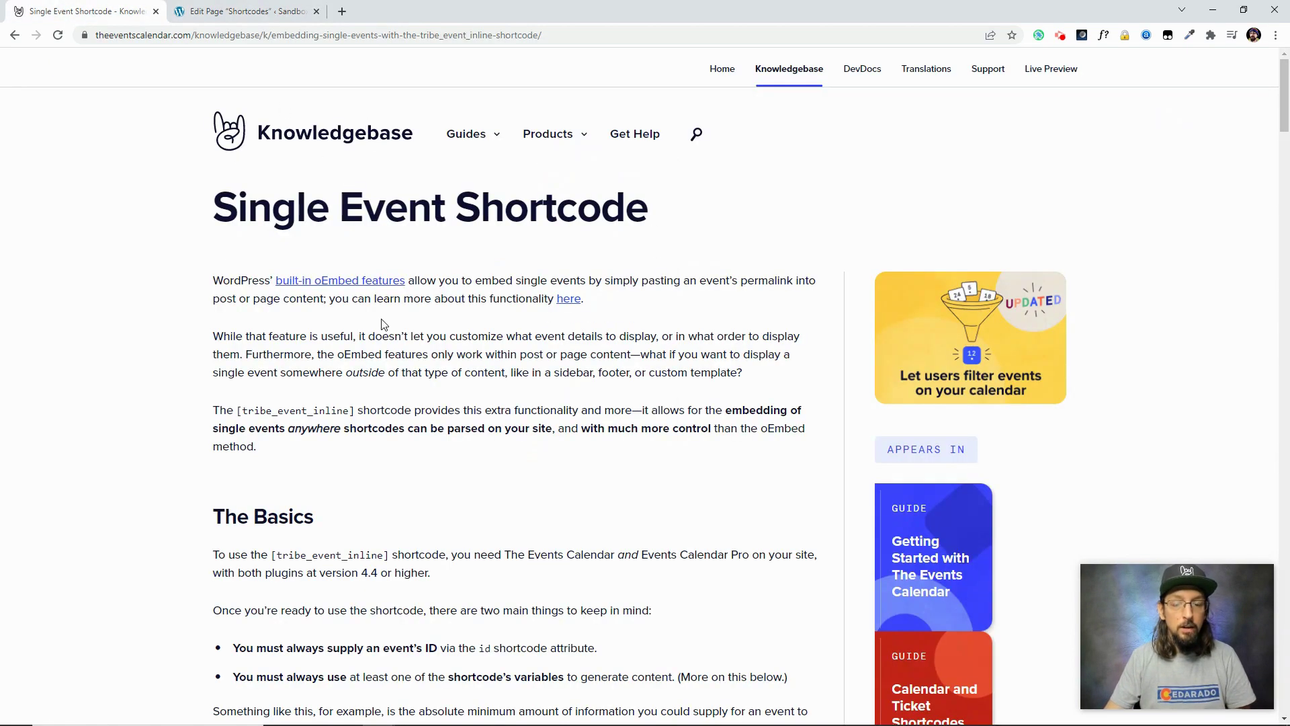
scroll(317, 334, "down", 3)
scroll(317, 334, "up", 3)
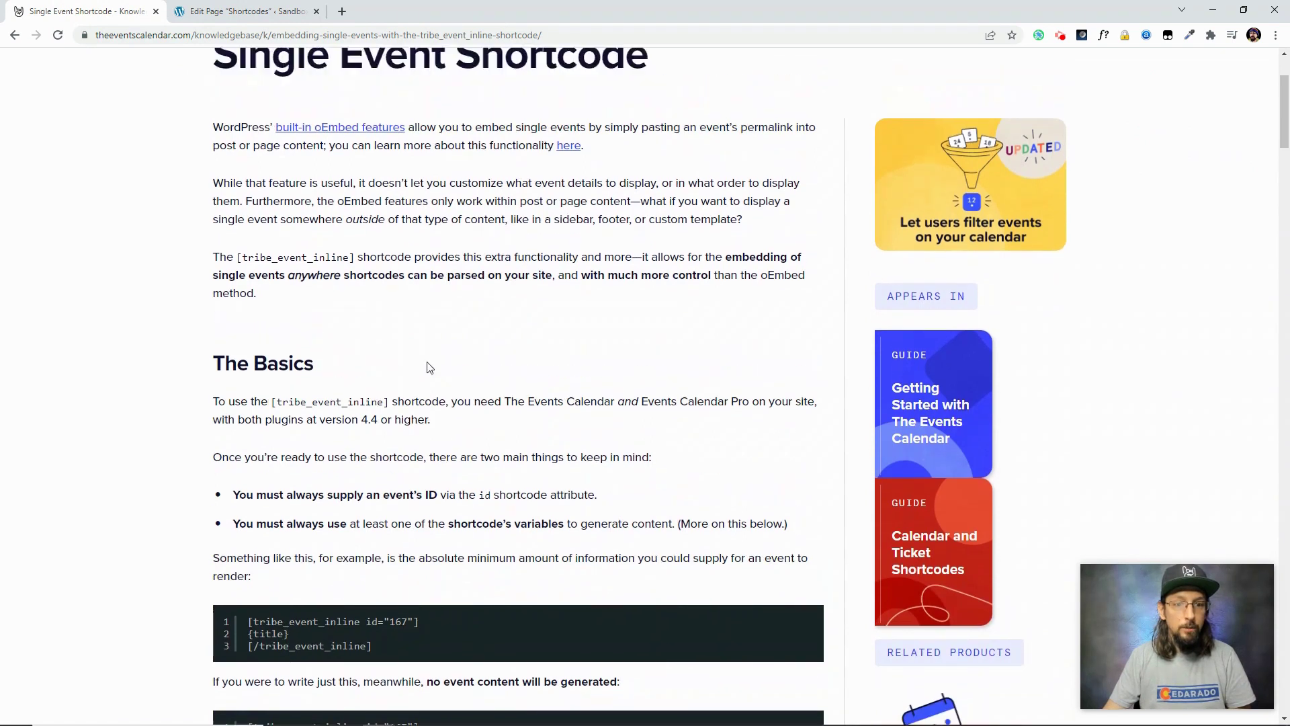
scroll(320, 307, "down", 4)
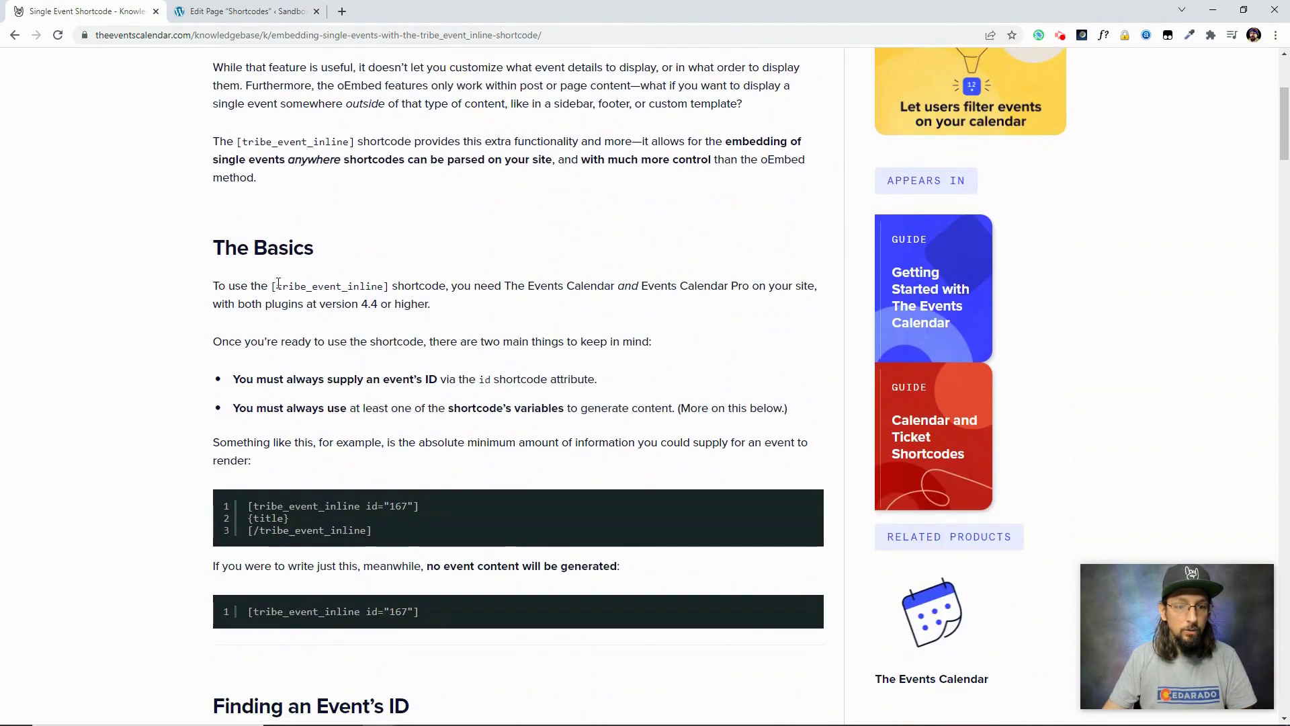
- Return to the Shortcodes page editor, save the single event shortcode and view the live page
left_click(248, 11)
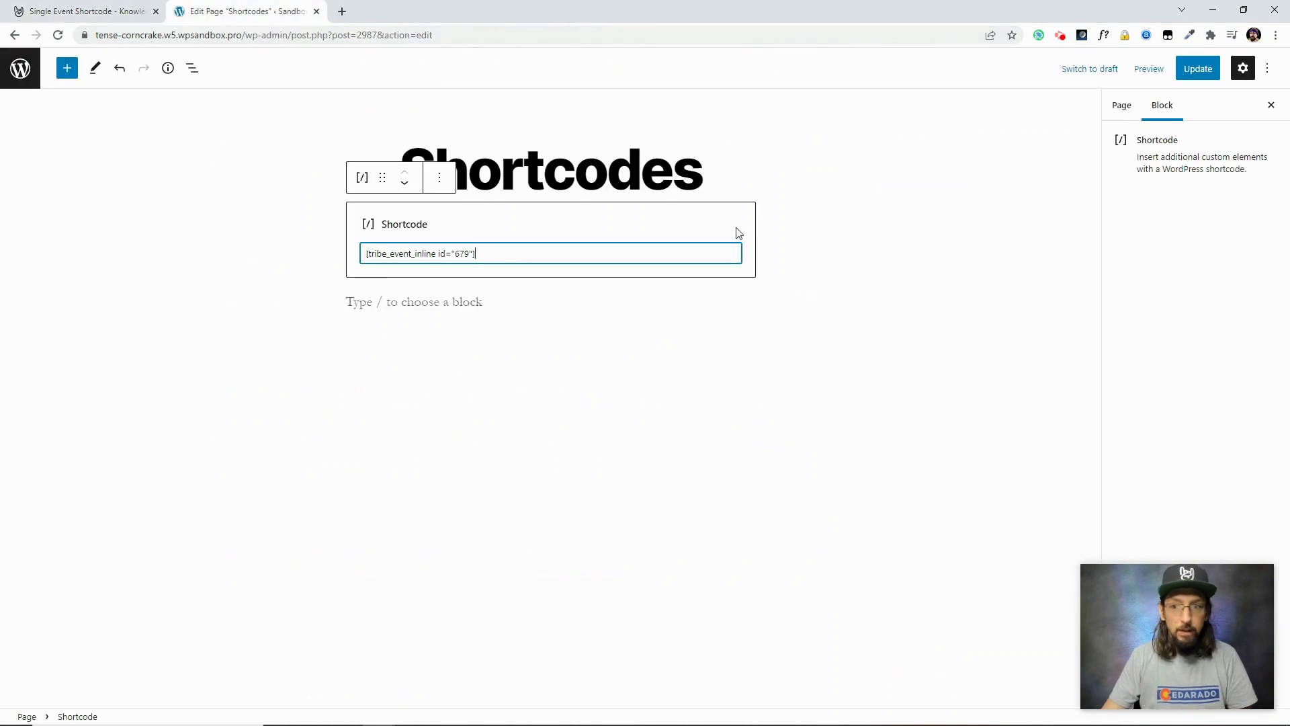
left_click(1188, 74)
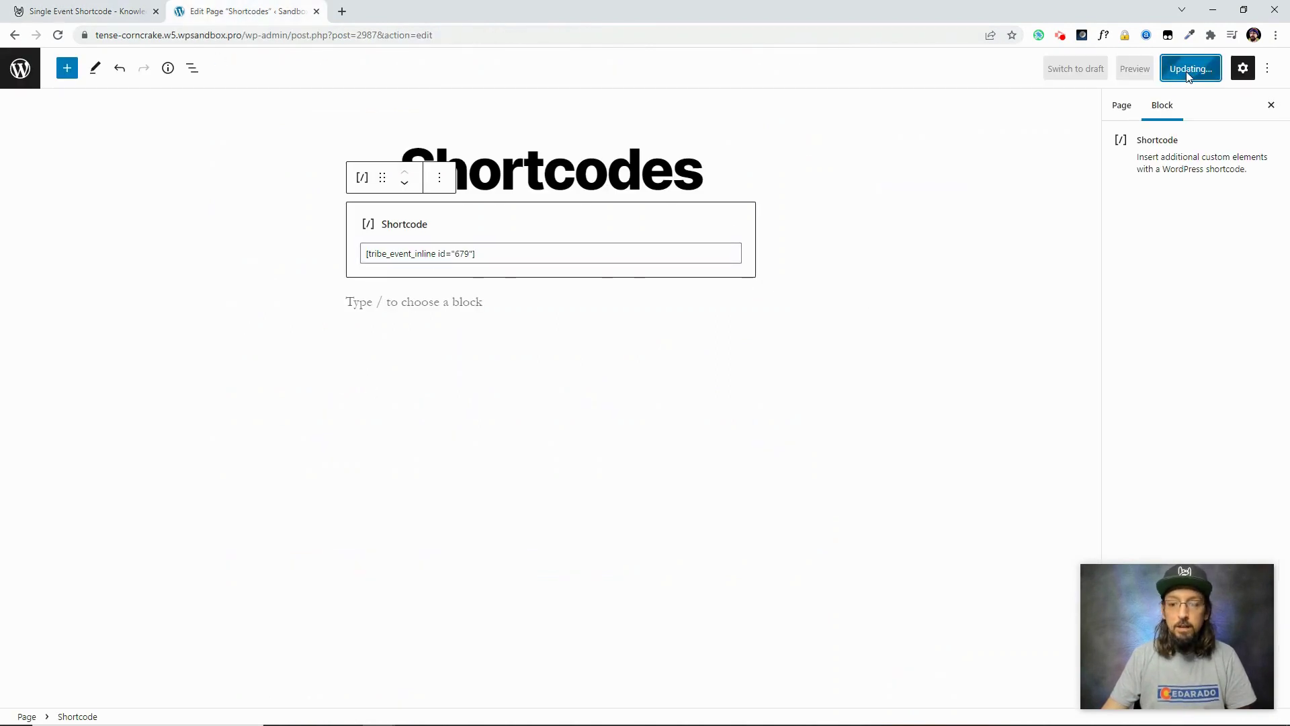
left_click(116, 685)
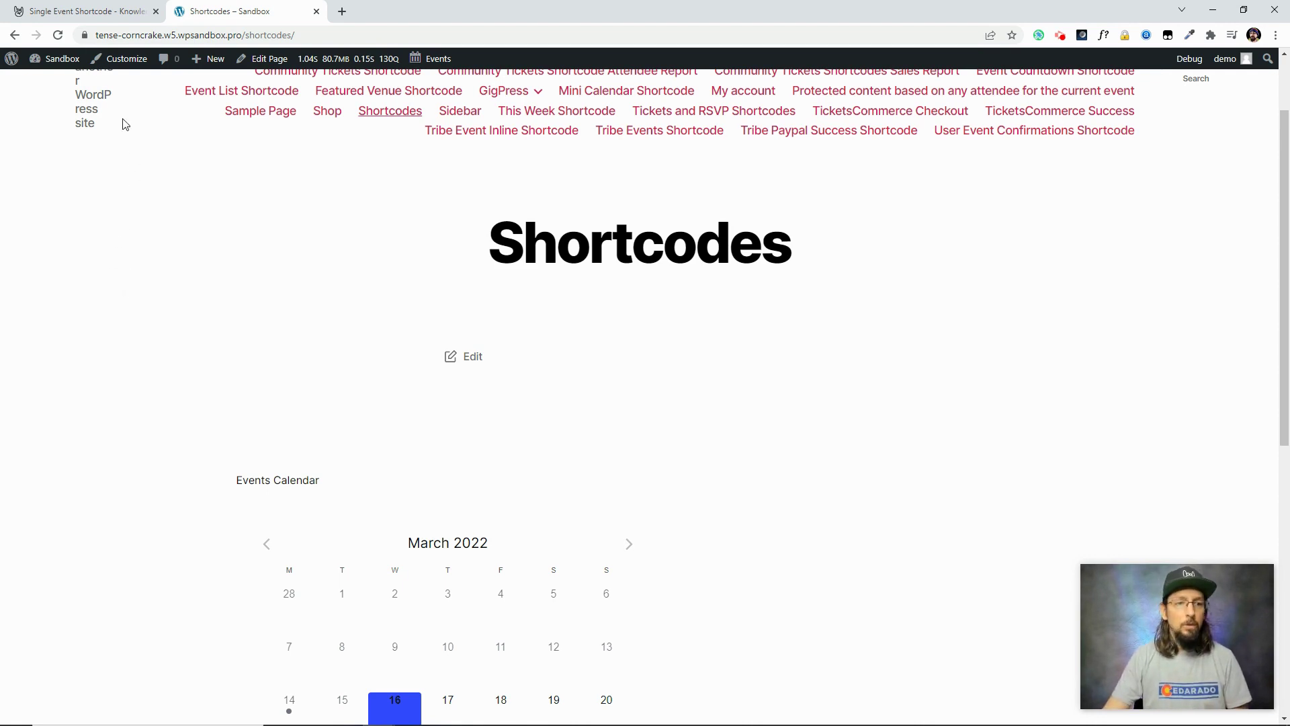
- Go back to the Single Event Shortcode article and examine the {title} variable in its minimal three-line example
left_click(79, 7)
scroll(395, 508, "down", 2)
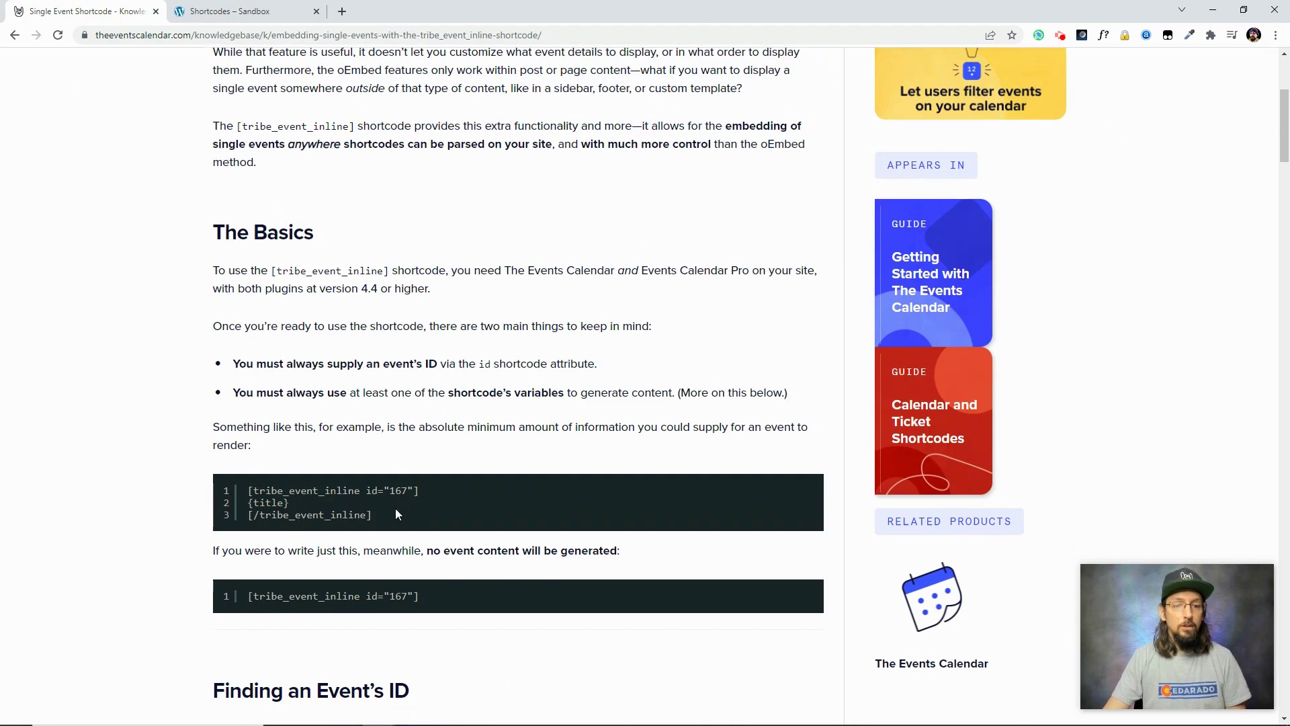
left_click_drag(290, 383, 249, 383)
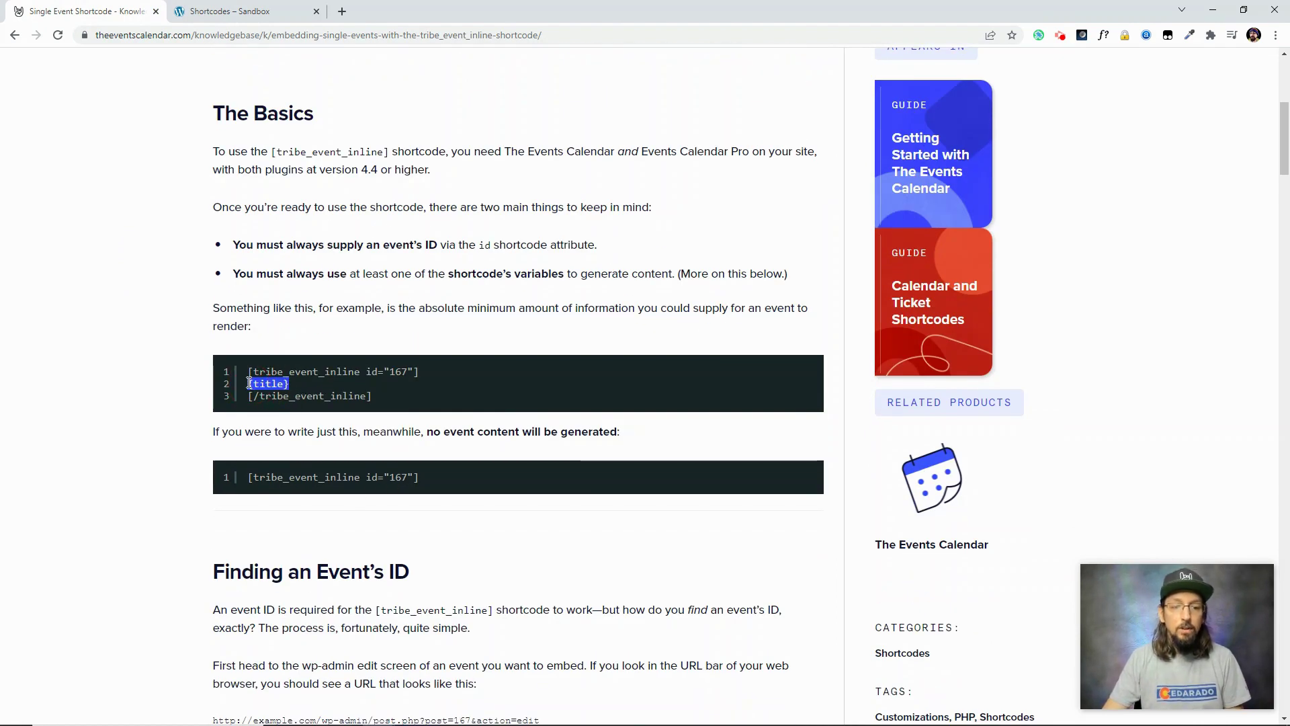
left_click(272, 386)
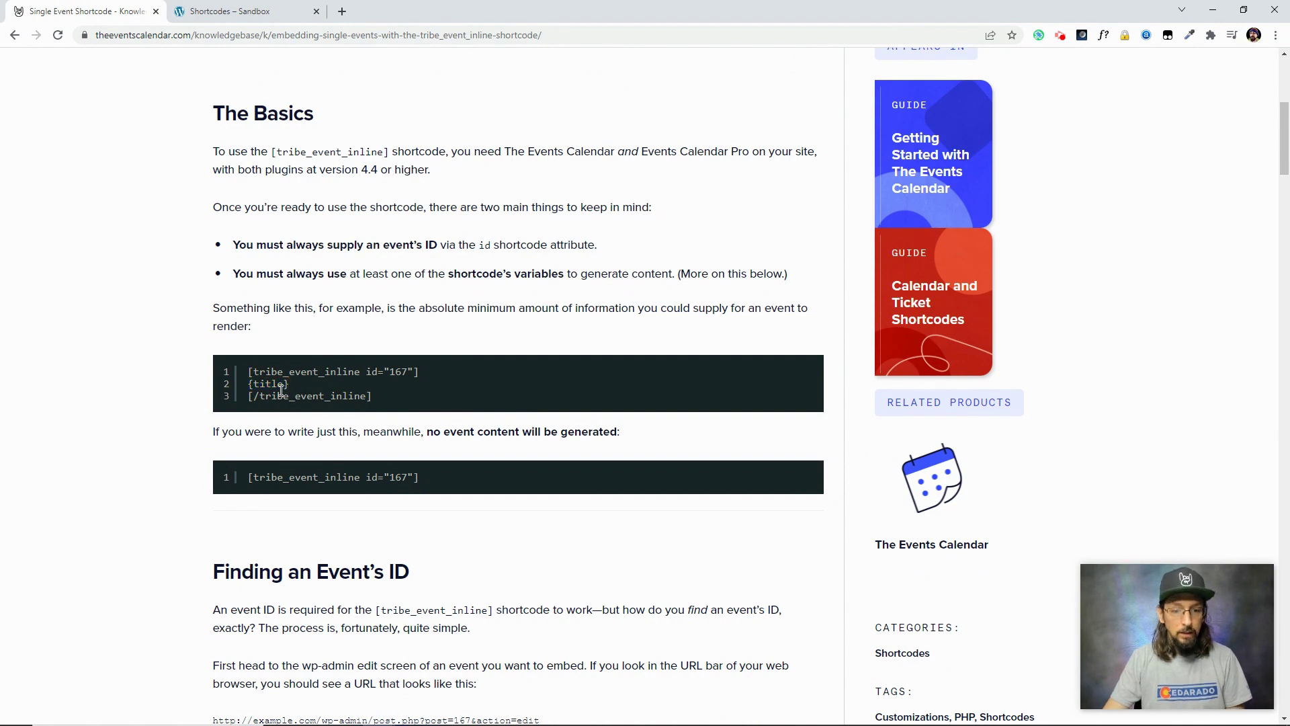
- Compare the basic [tribe_event_inline] example with the {title:linked} example under Using Shortcode Variables
scroll(277, 393, "down", 8)
scroll(276, 393, "down", 7)
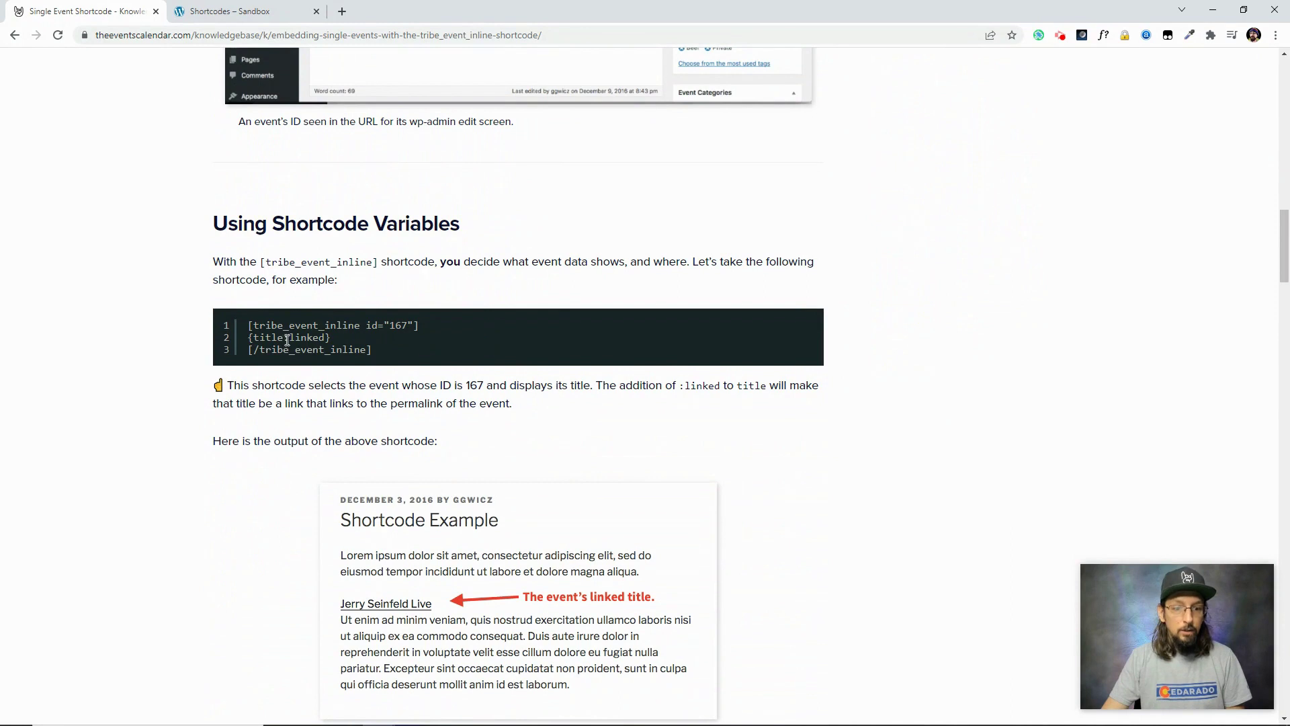
scroll(375, 382, "up", 6)
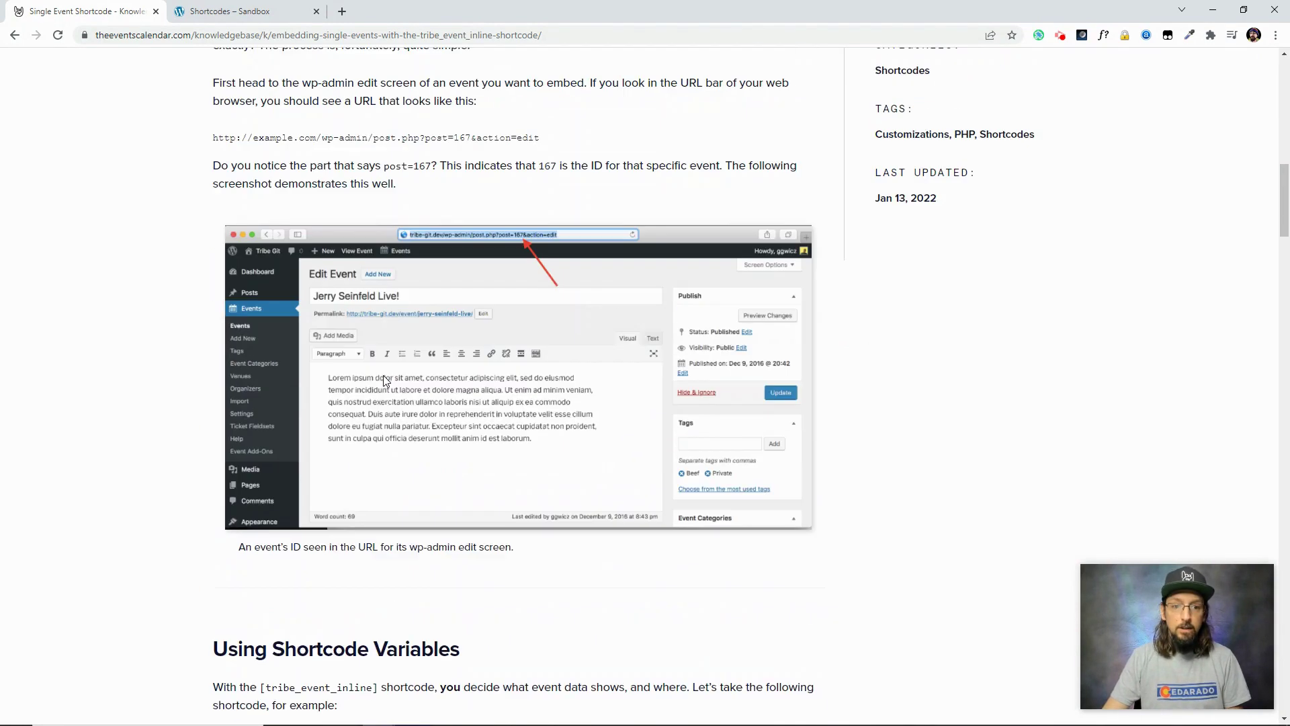
scroll(386, 381, "up", 6)
left_click_drag(371, 195, 247, 170)
left_click(539, 258)
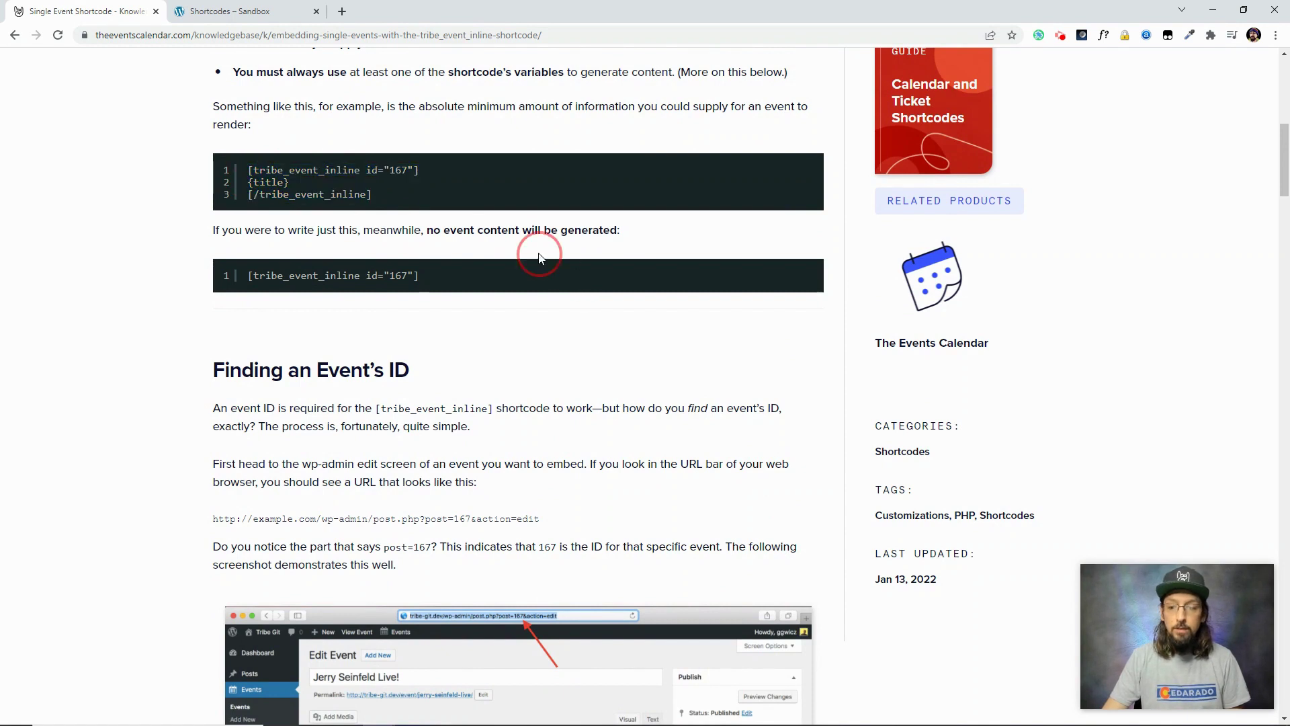
scroll(537, 258, "down", 10)
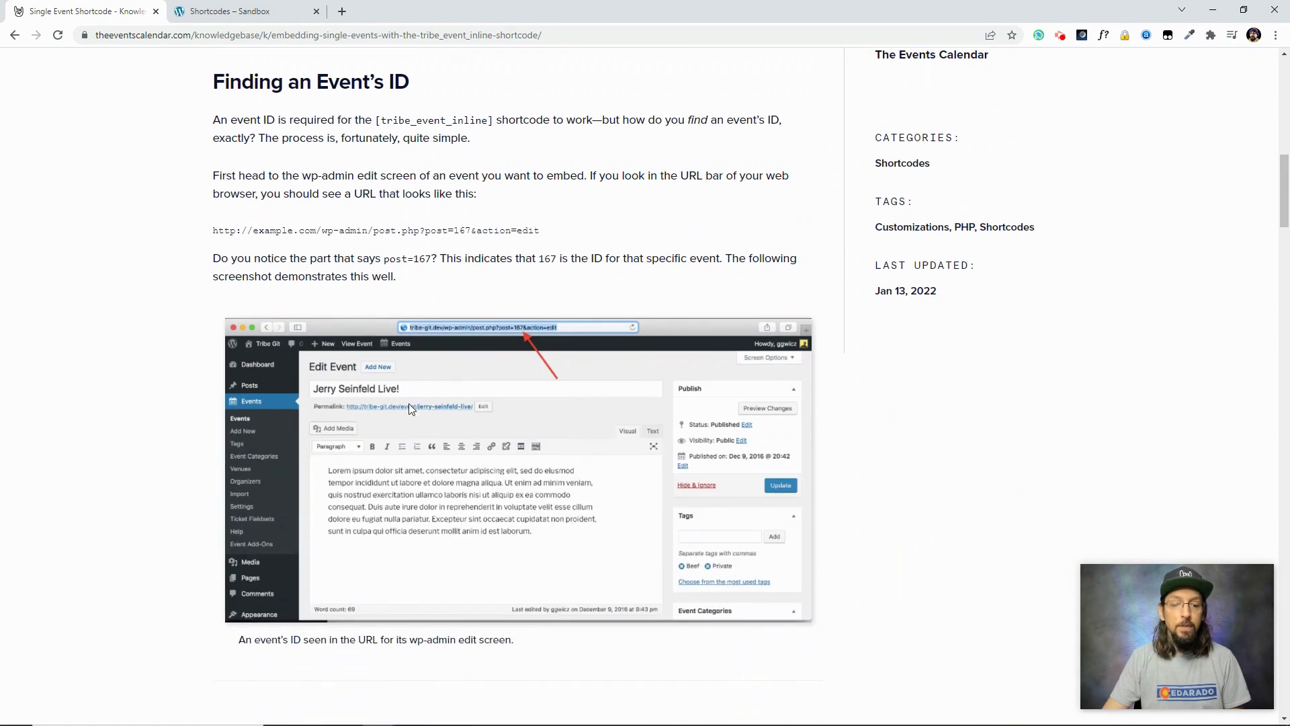
left_click_drag(381, 418, 249, 391)
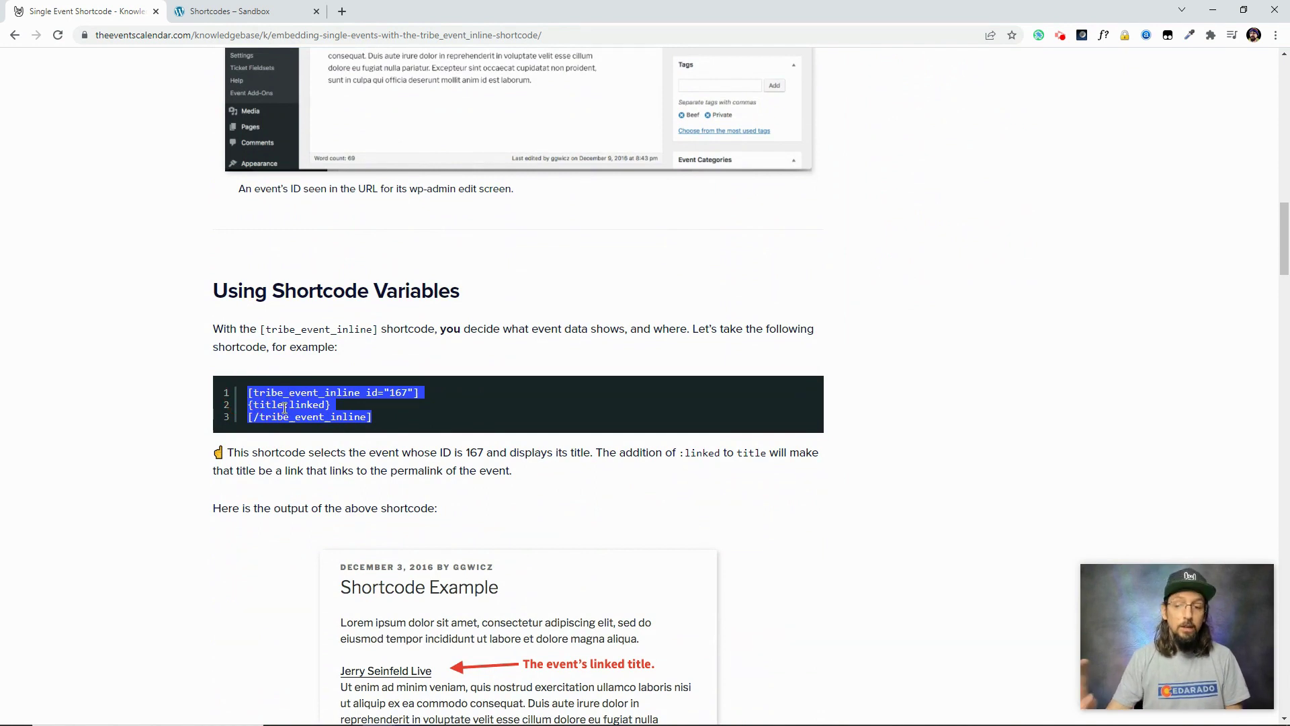
left_click(361, 468)
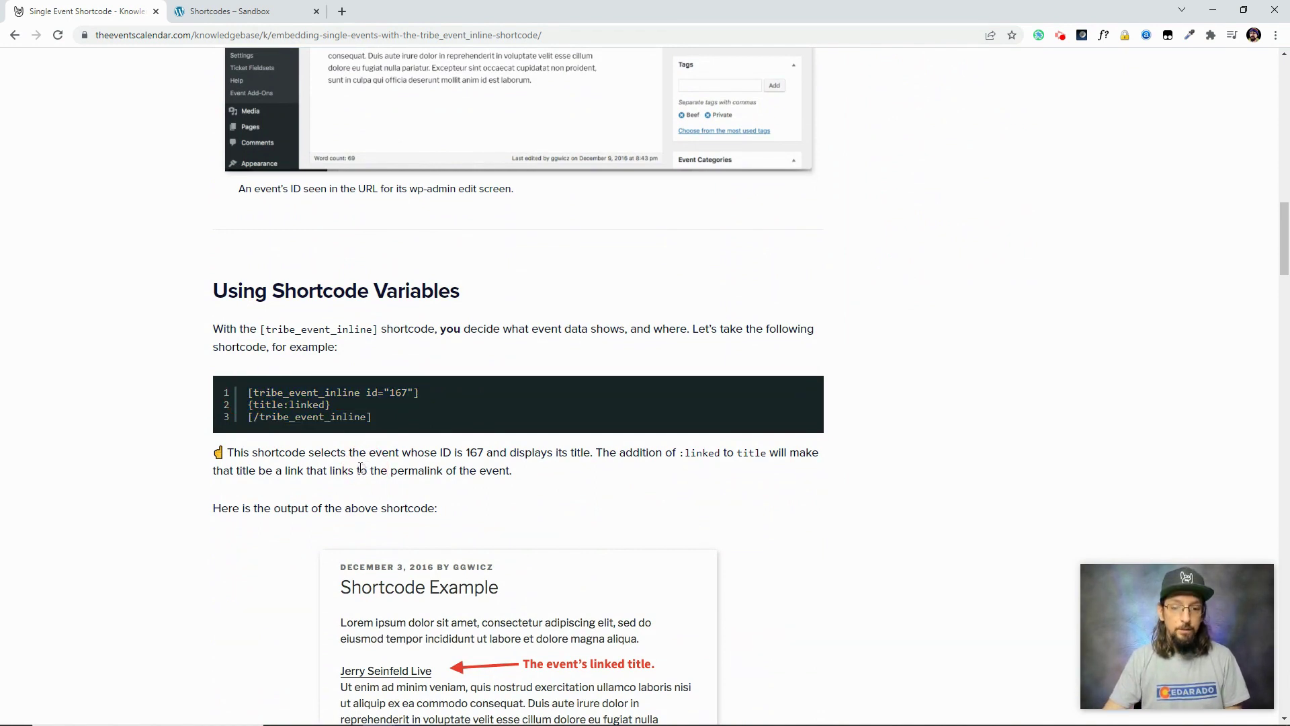
- Examine the extended [tribe_event_inline] example with its {thumbnail}, {title:linked}, date, time and {excerpt} variables
scroll(361, 468, "down", 9)
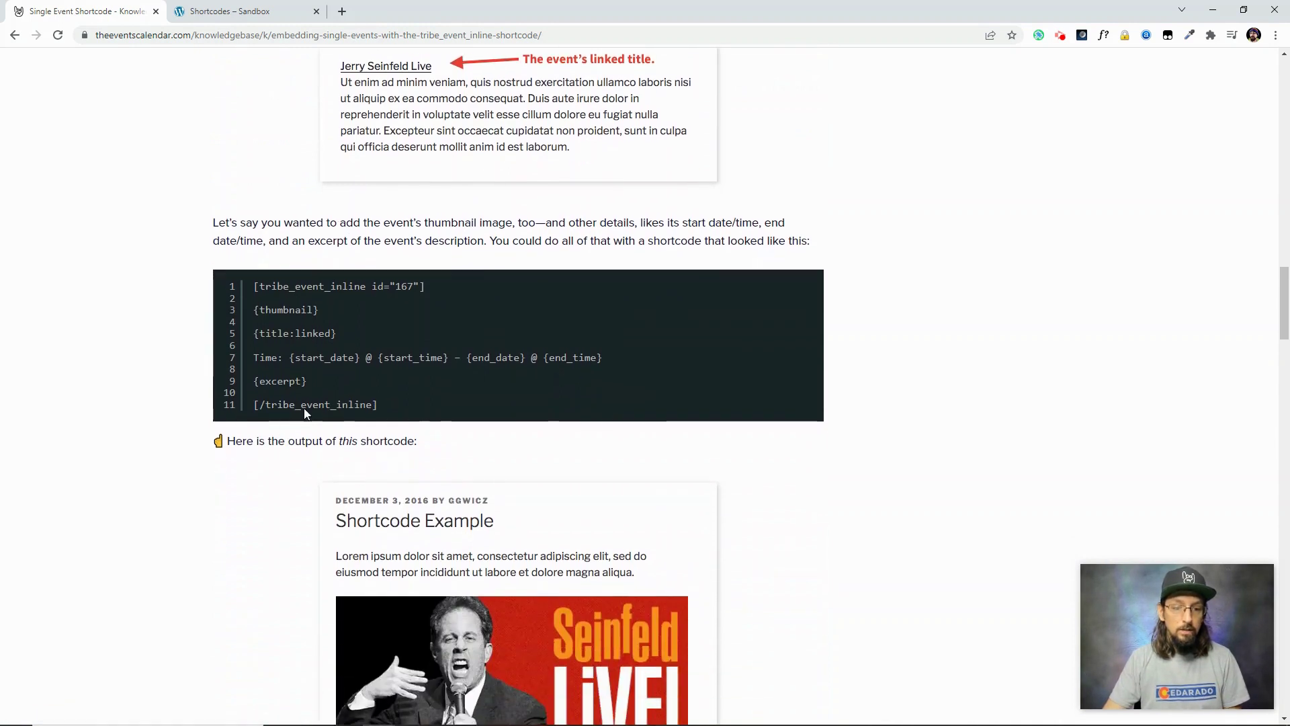
left_click_drag(312, 383, 448, 357)
left_click(300, 371)
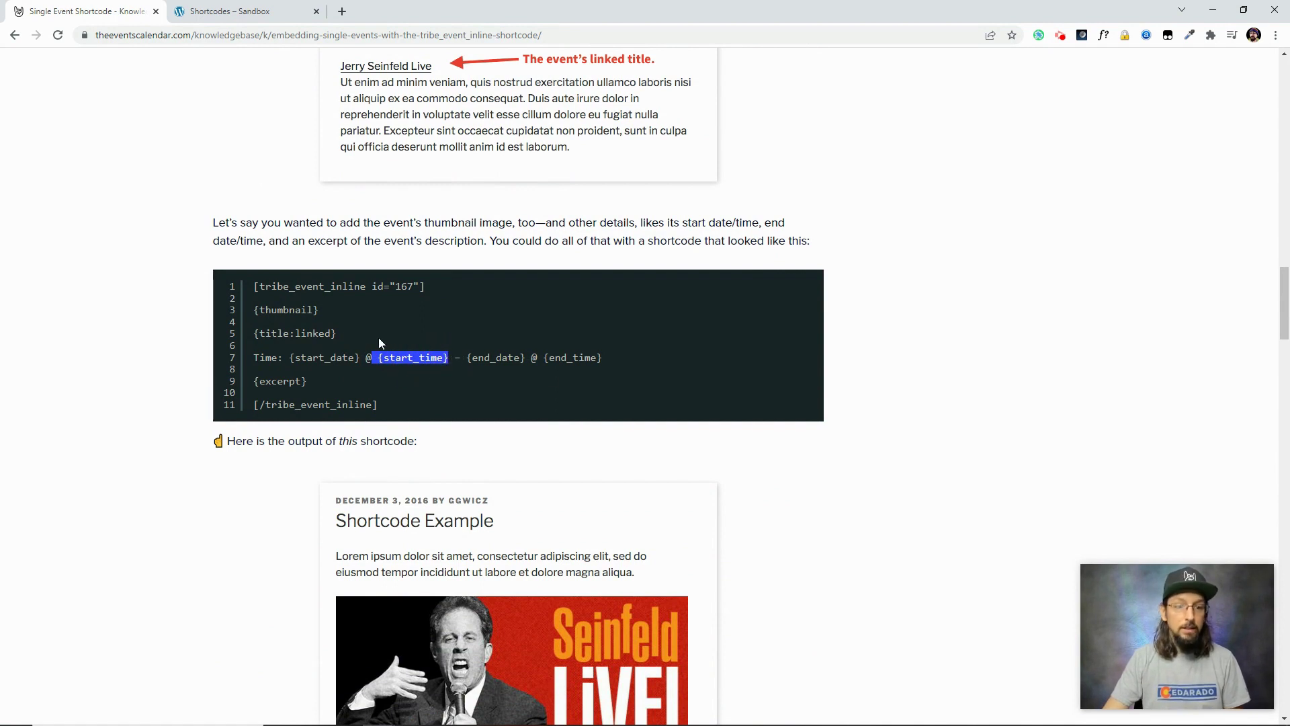
left_click_drag(323, 320, 253, 310)
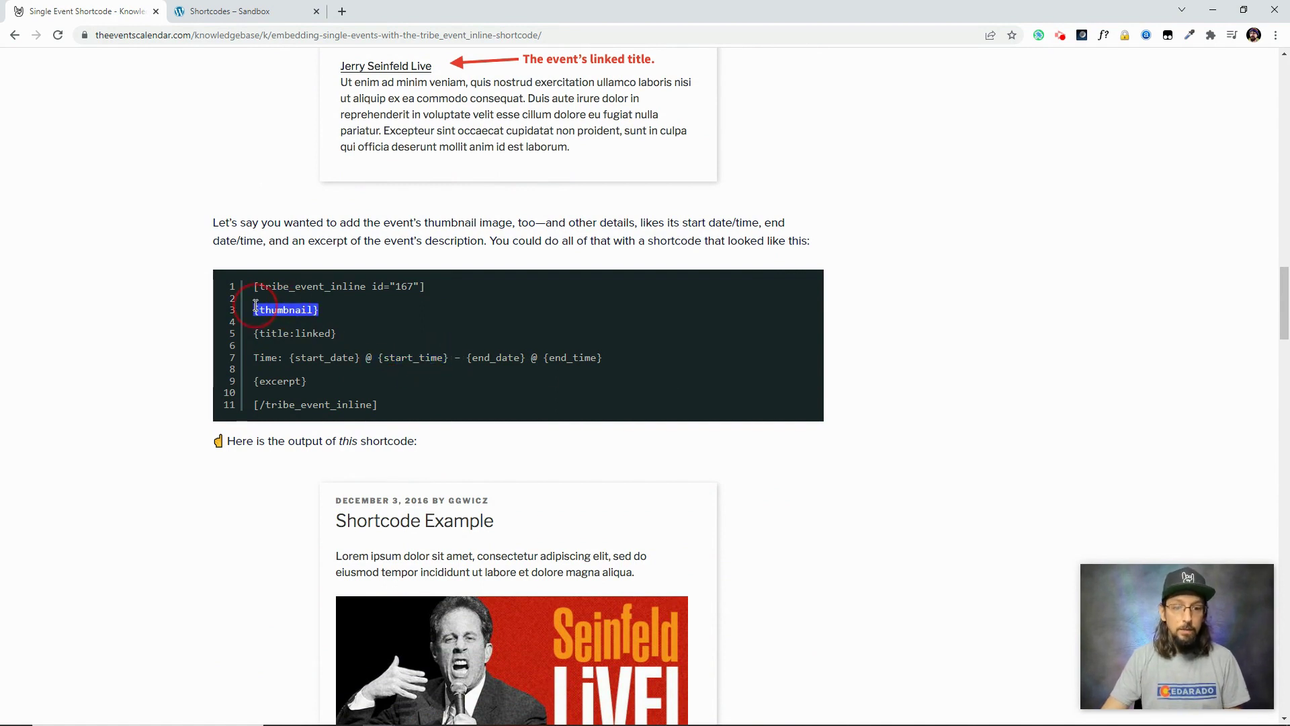
left_click(374, 314)
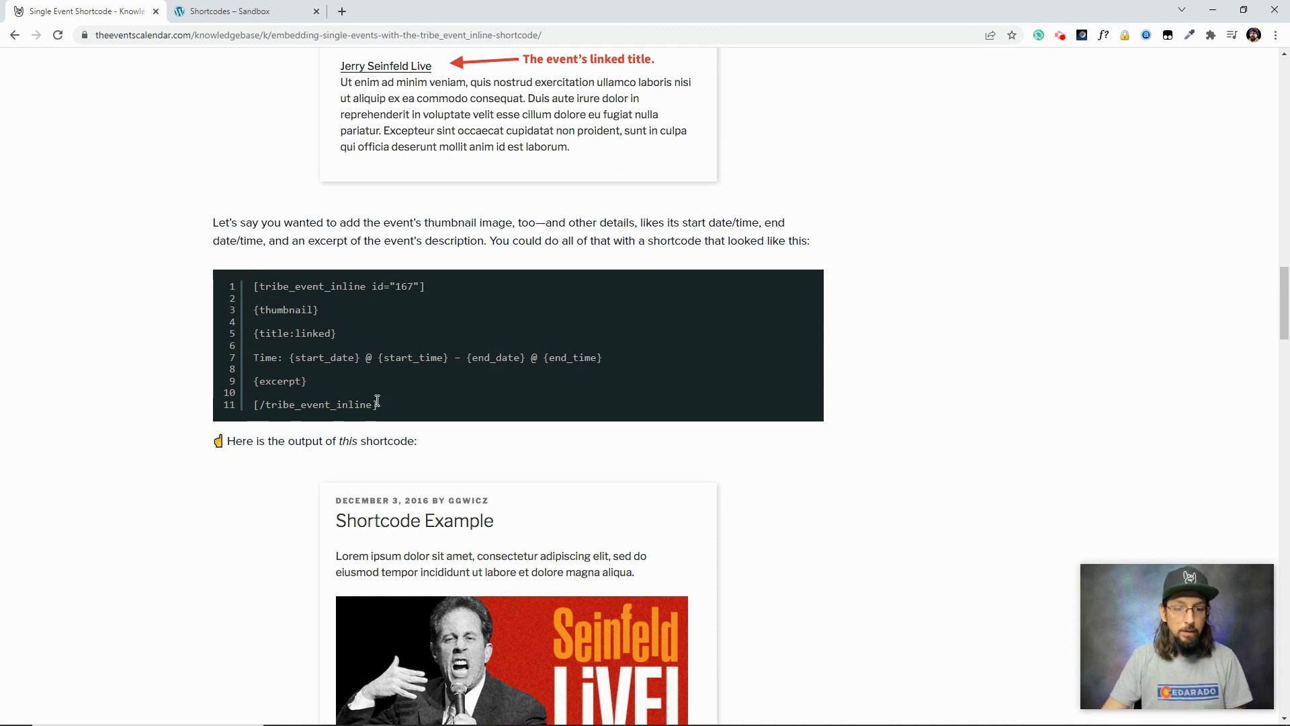
- Copy the complete multi-variable example and paste it over the existing shortcode in the Shortcodes page's shortcode block
left_click_drag(377, 402, 254, 291)
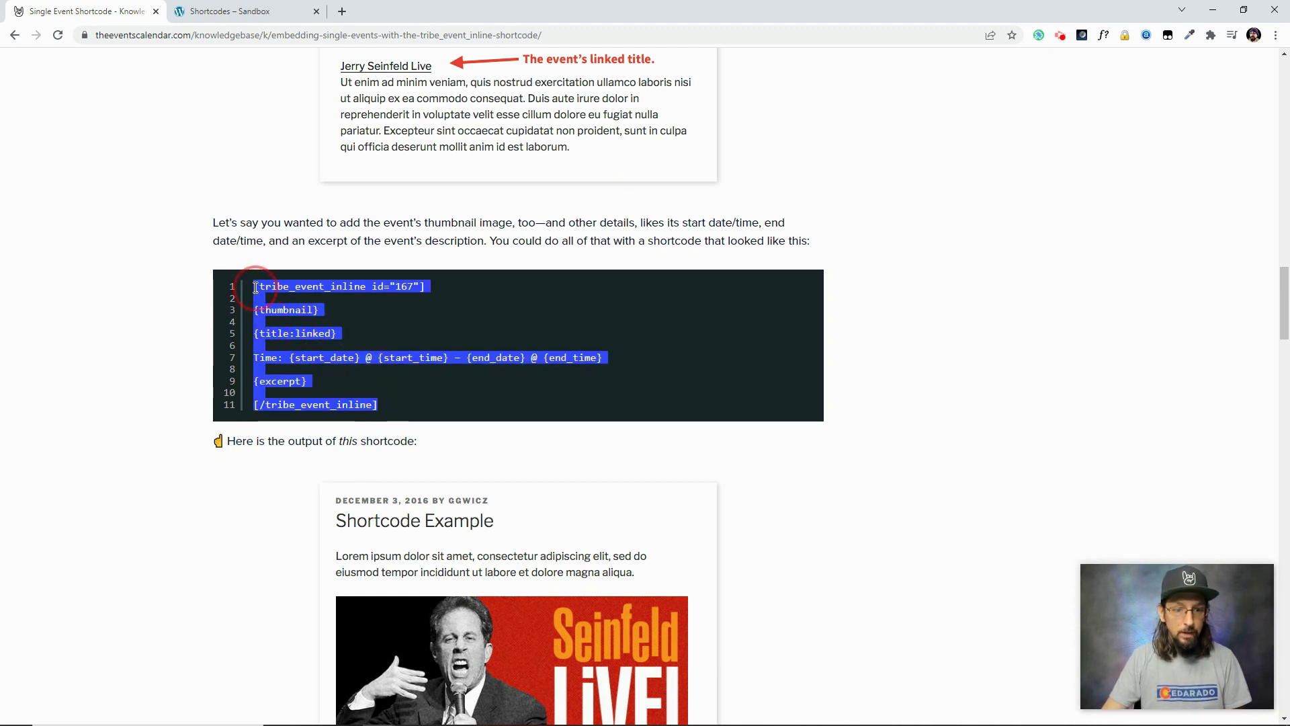
left_click(251, 15)
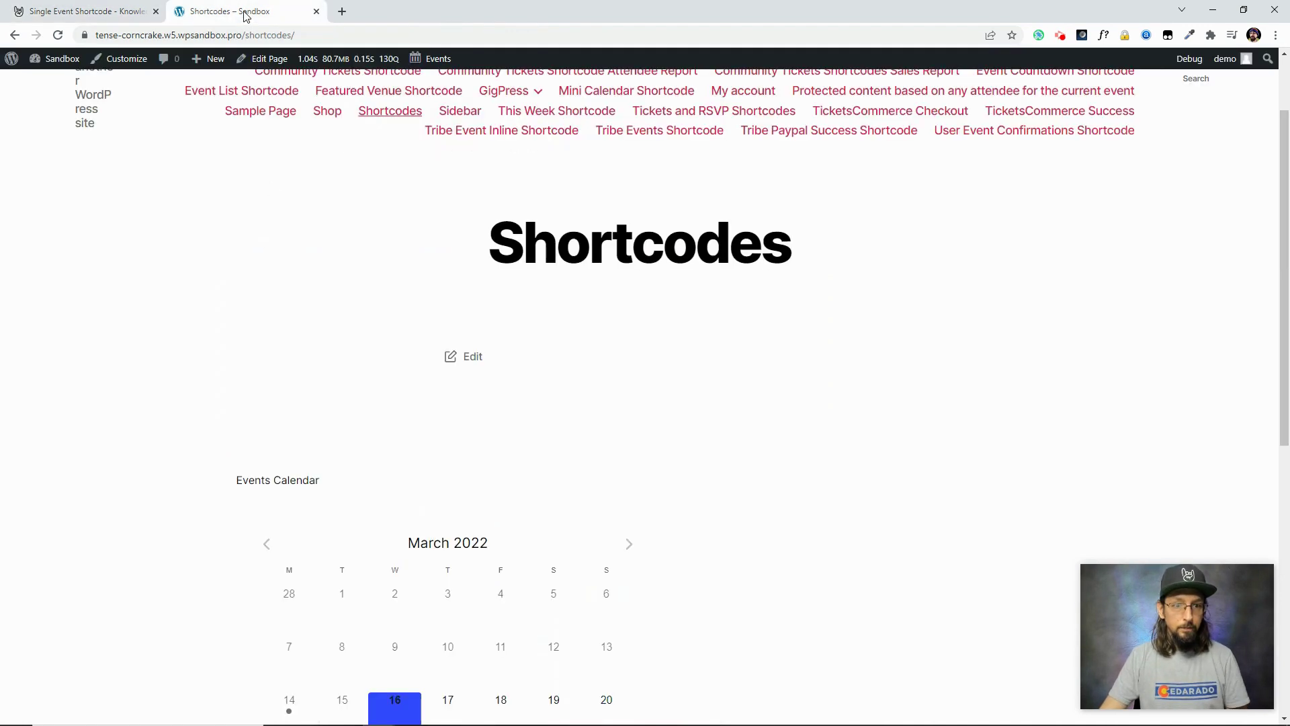
left_click(267, 62)
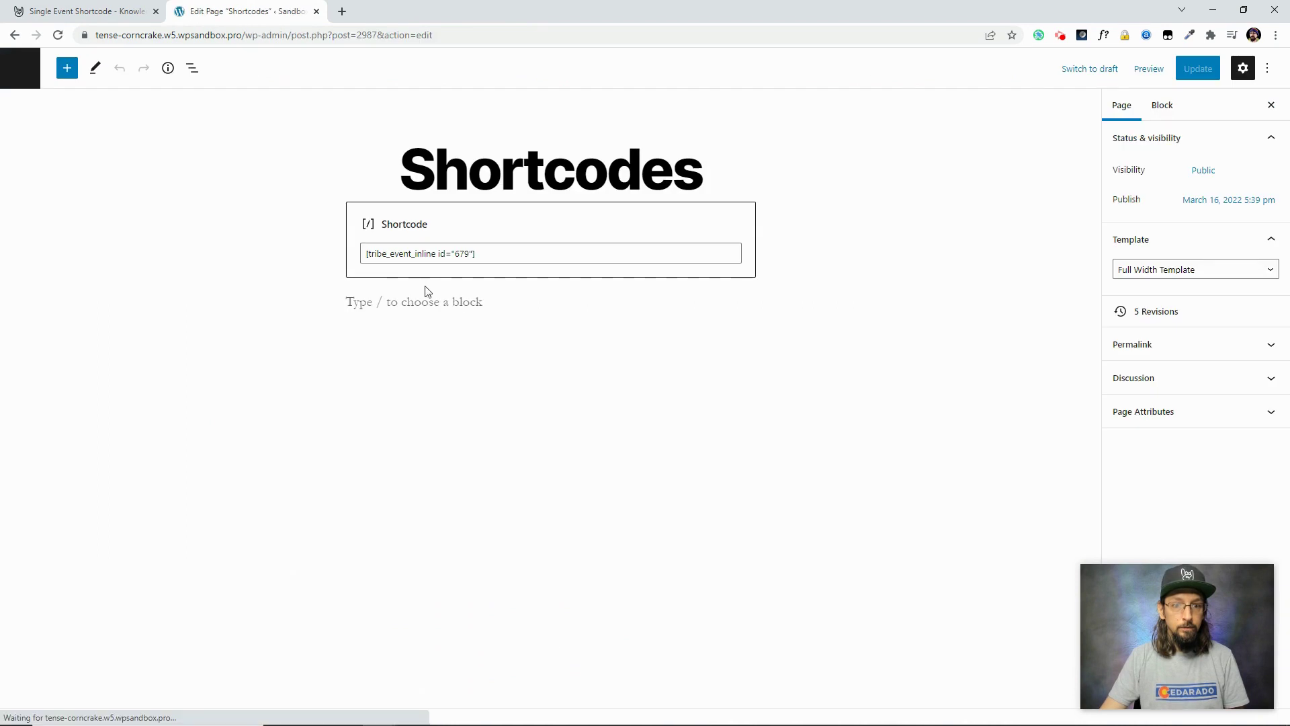
left_click_drag(490, 253, 348, 241)
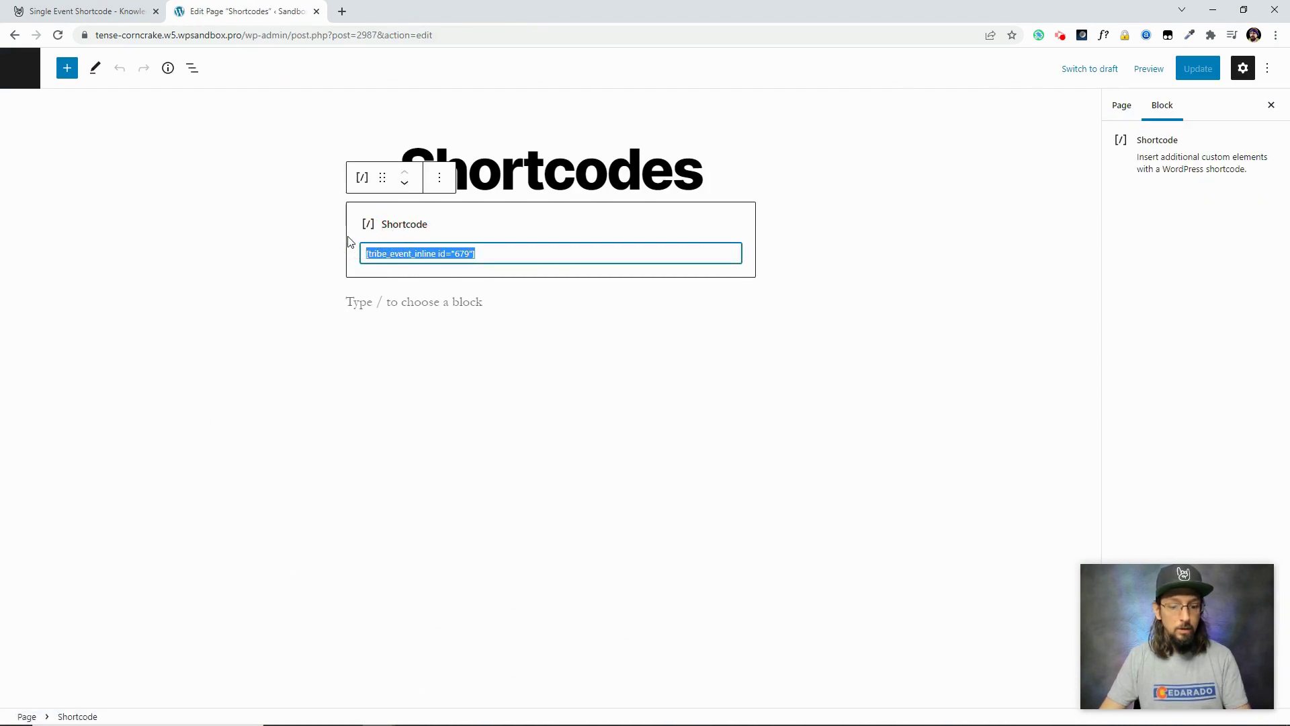
type("[tribe_event_inline id=\"167\"]  {thumbnail}  {title:linked}  Time: {start_date} @ {start_time} – {end_date} @ {end_time}  {excerpt}  [/tribe_event_inline]")
- Set the event ID in the pasted [tribe_event_inline] shortcode to 679
left_click(467, 253)
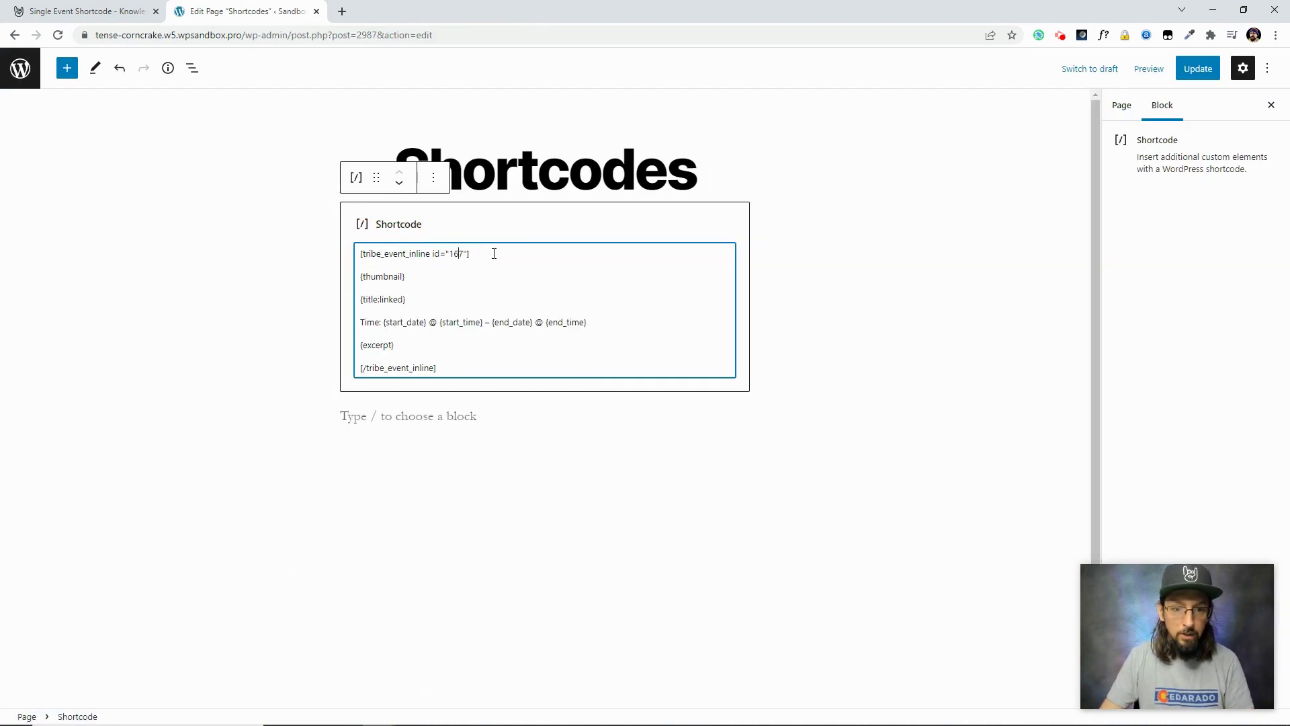
key("BackSpace")
key("BackSpace")
key("BackSpace")
type("679")
- Update the Shortcodes page and check the embedded event's thumbnail, linked title, time and excerpt on the live page
left_click(1192, 68)
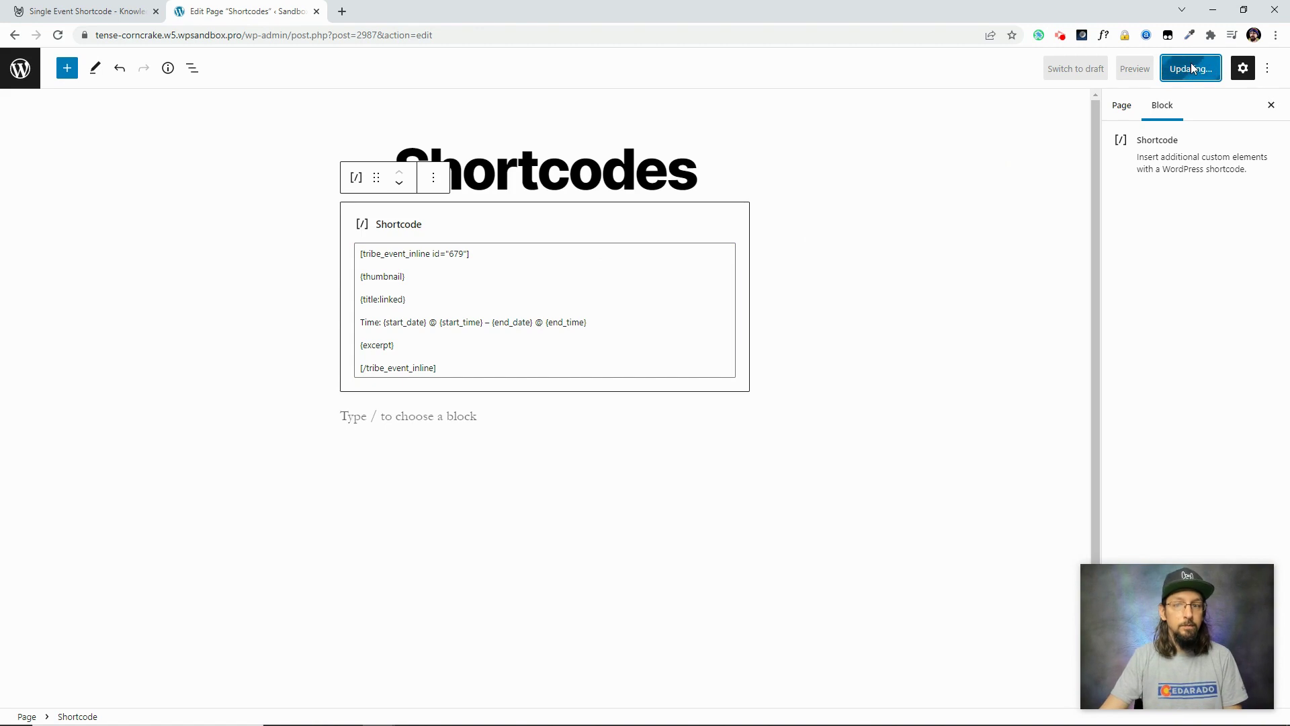
left_click(121, 683)
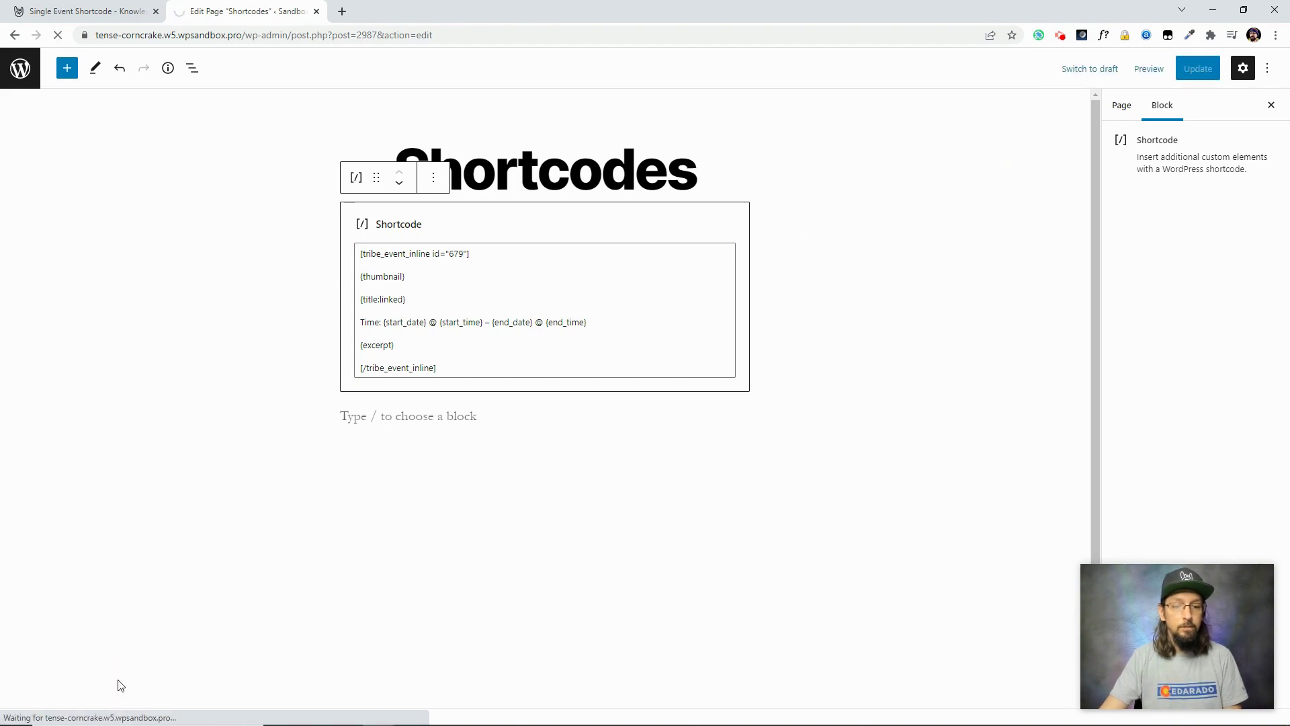
scroll(202, 417, "down", 4)
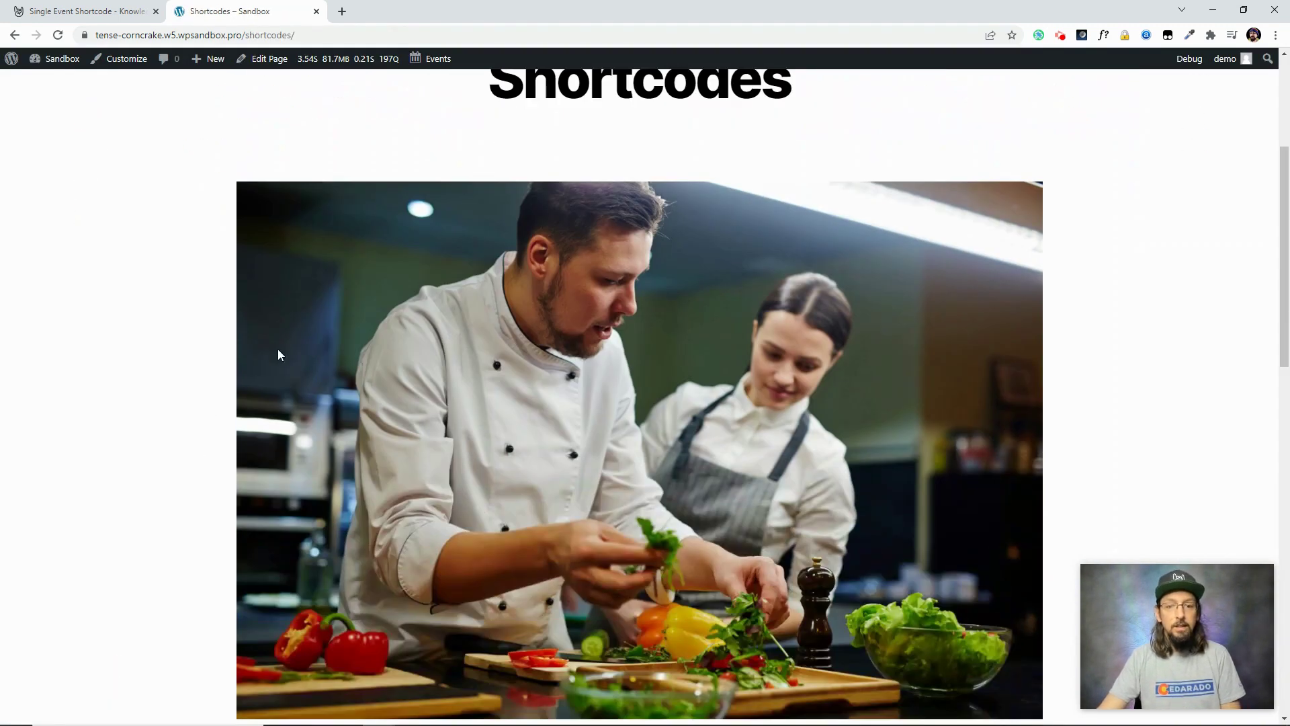
scroll(279, 363, "down", 4)
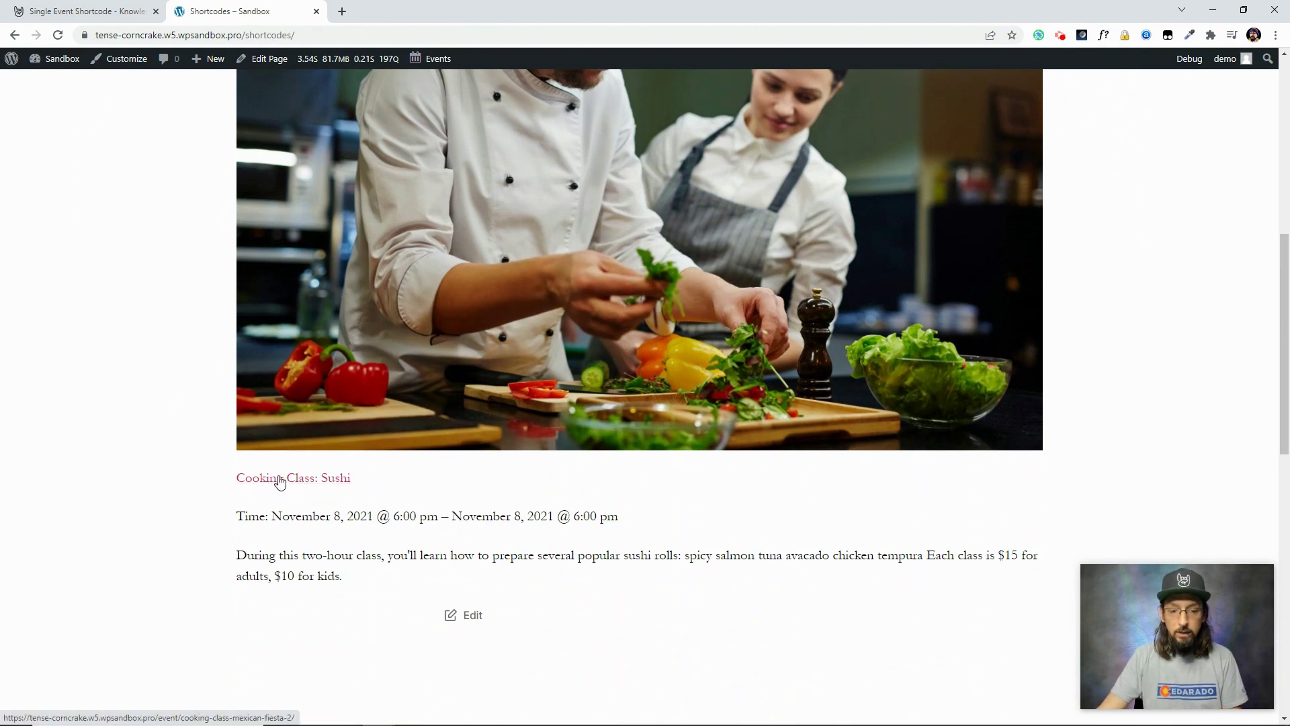
scroll(213, 467, "down", 3)
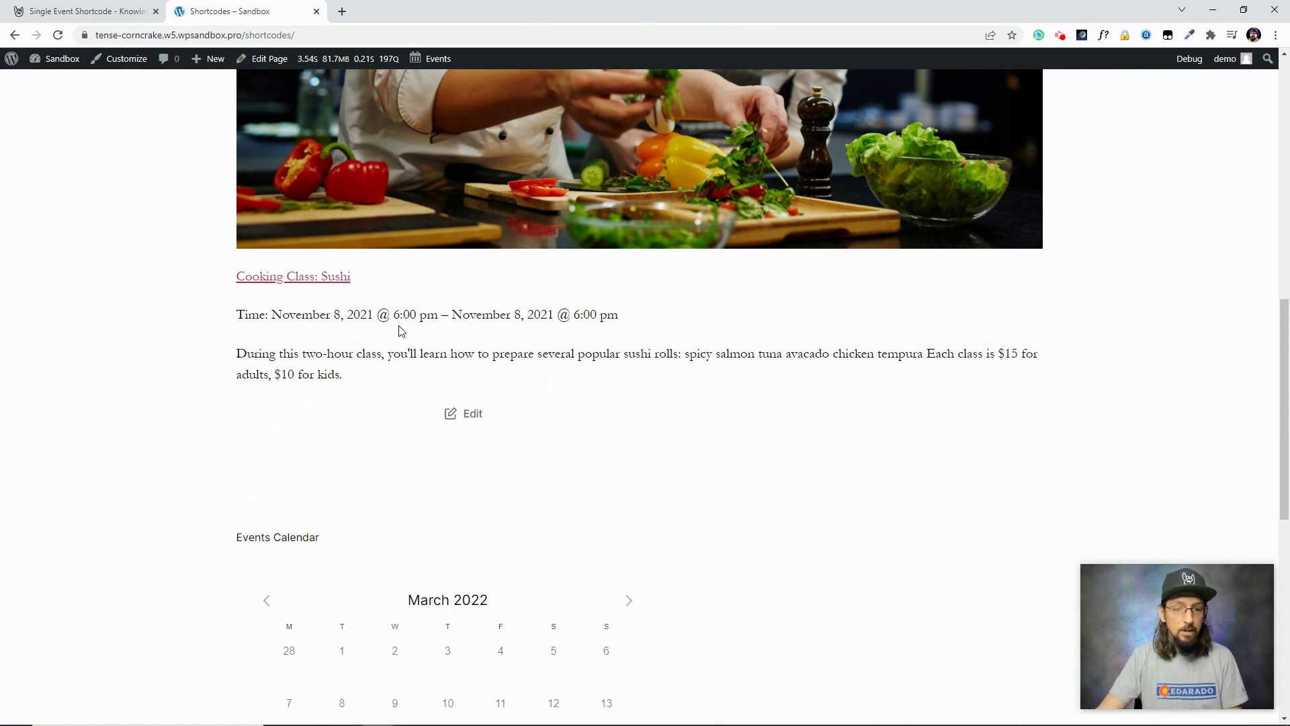
left_click_drag(237, 354, 353, 375)
left_click(352, 374)
scroll(349, 373, "up", 8)
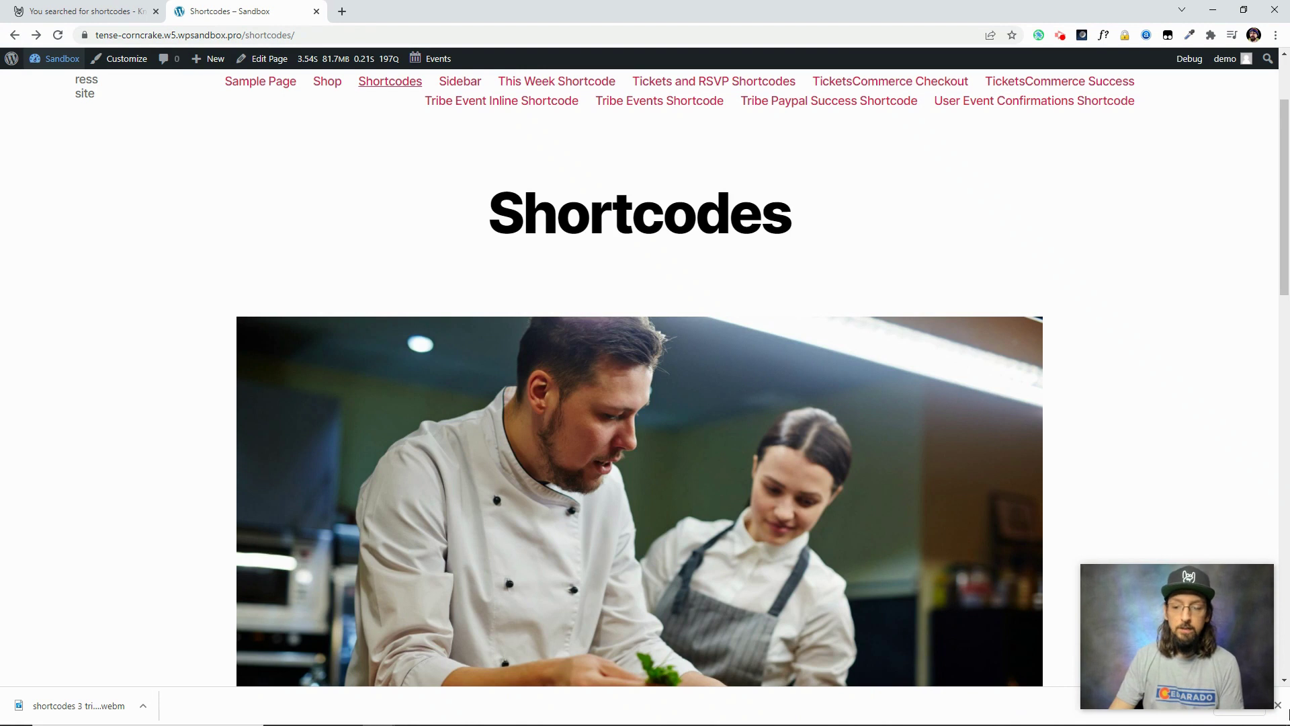
left_click(1278, 705)
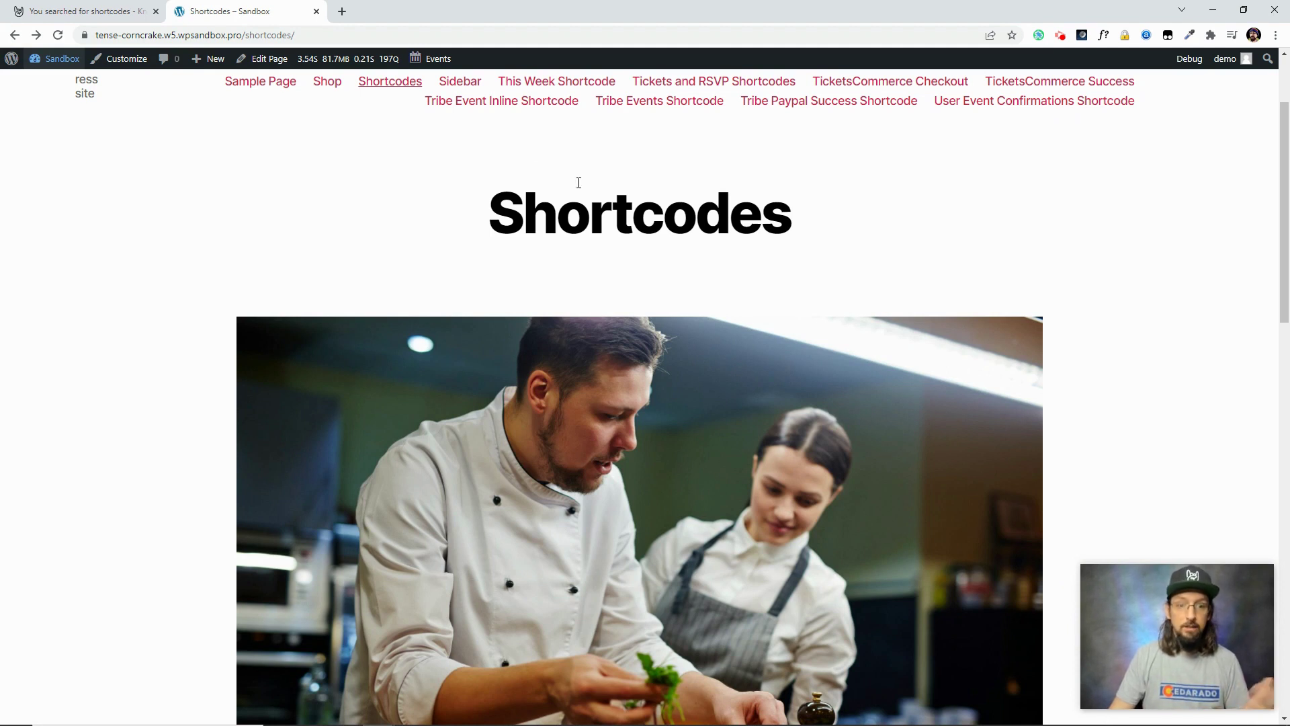
- Reopen the Shortcodes page for editing, search the blocks for "event" and add an Events List block below the shortcode
left_click(258, 64)
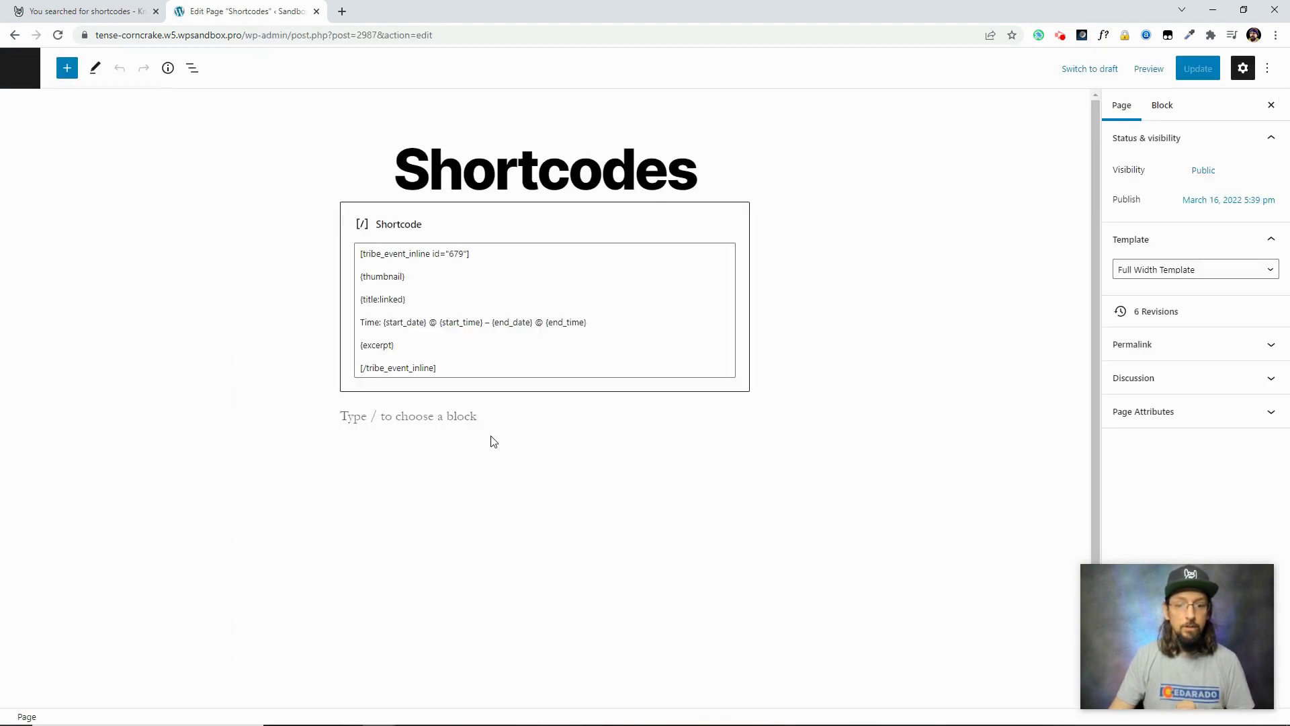
left_click(477, 418)
left_click(740, 416)
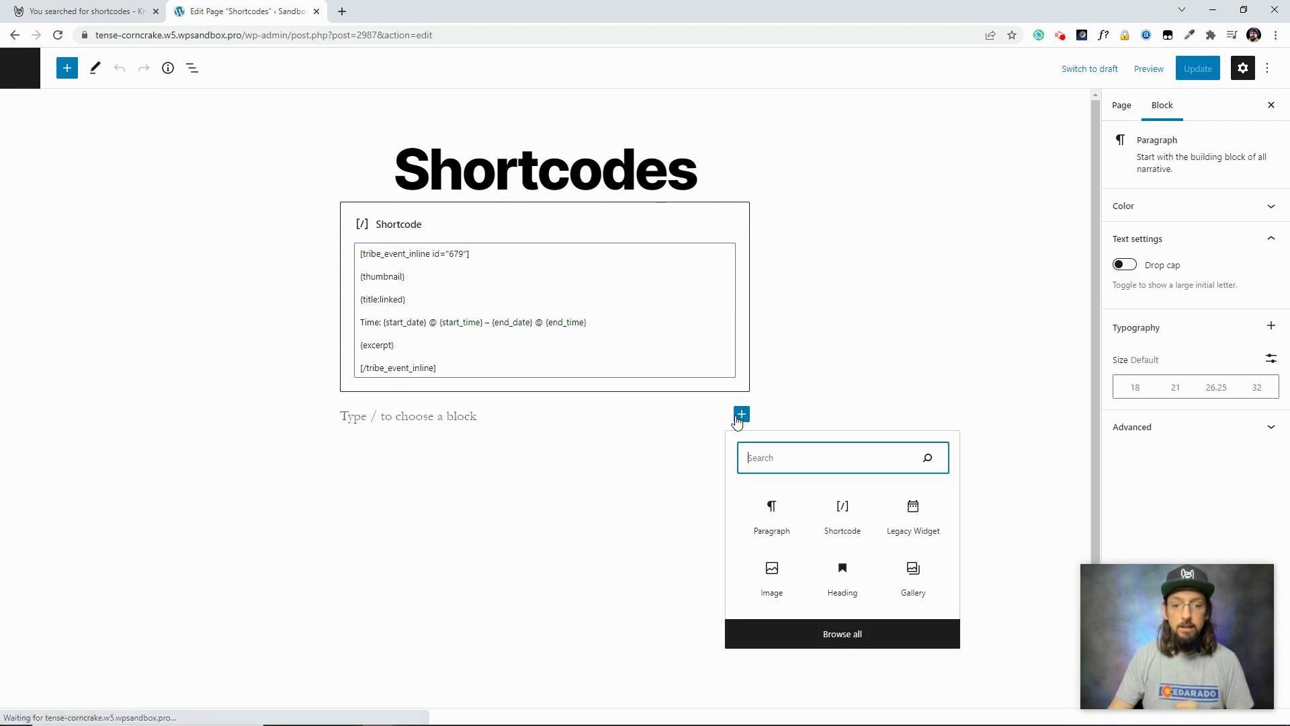
type("event")
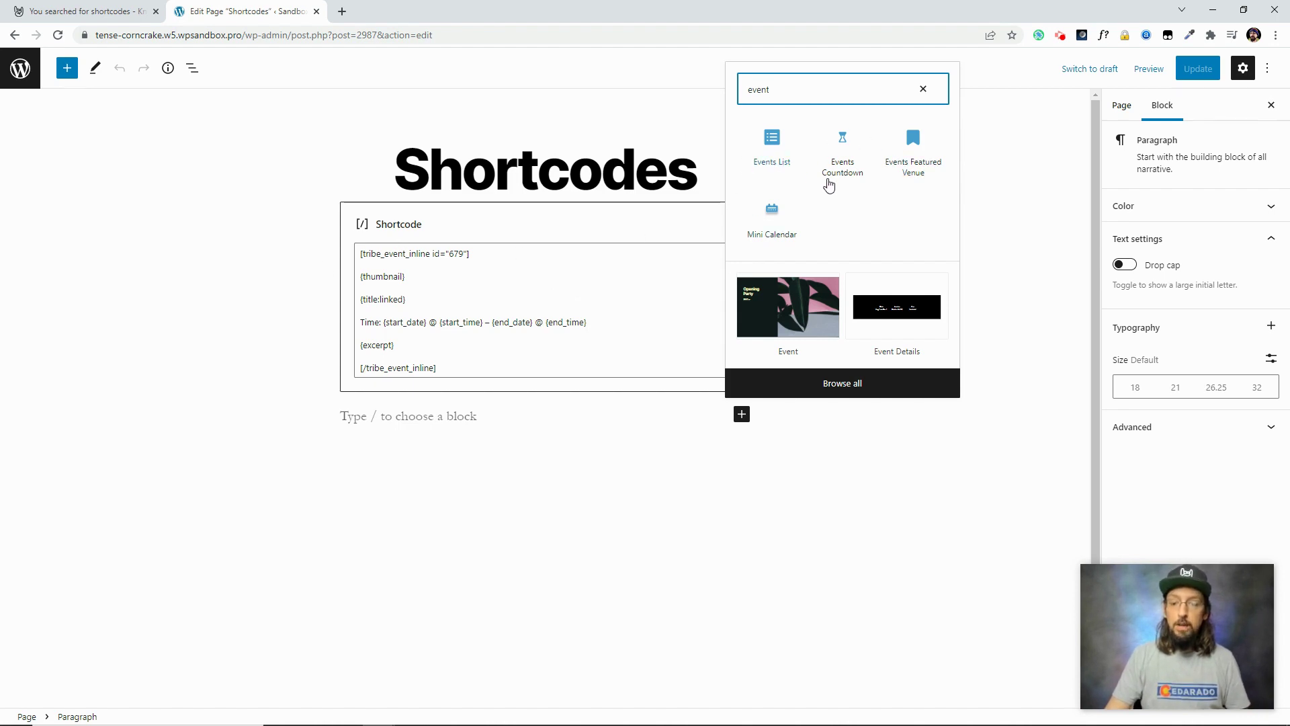
left_click(774, 139)
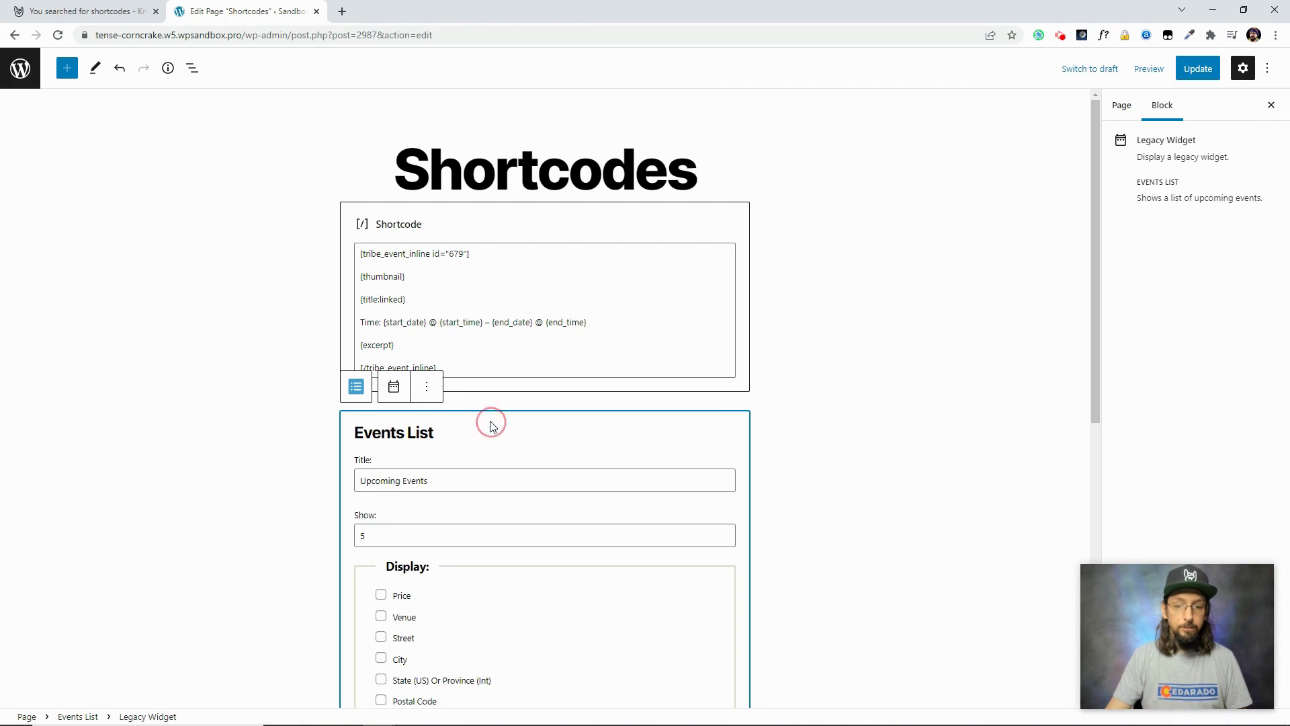
- Enable the display of Price and Venue in the Events List widget and review its remaining options
scroll(397, 478, "down", 2)
left_click(380, 402)
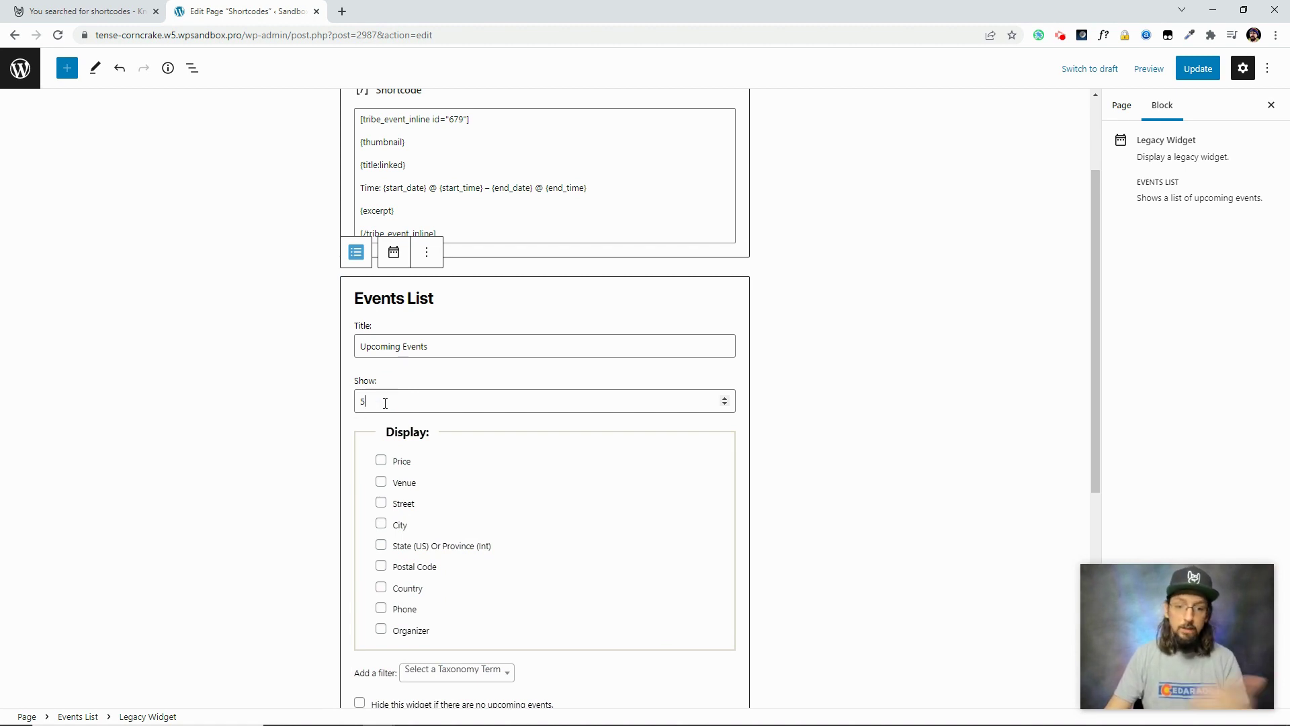
scroll(408, 403, "down", 2)
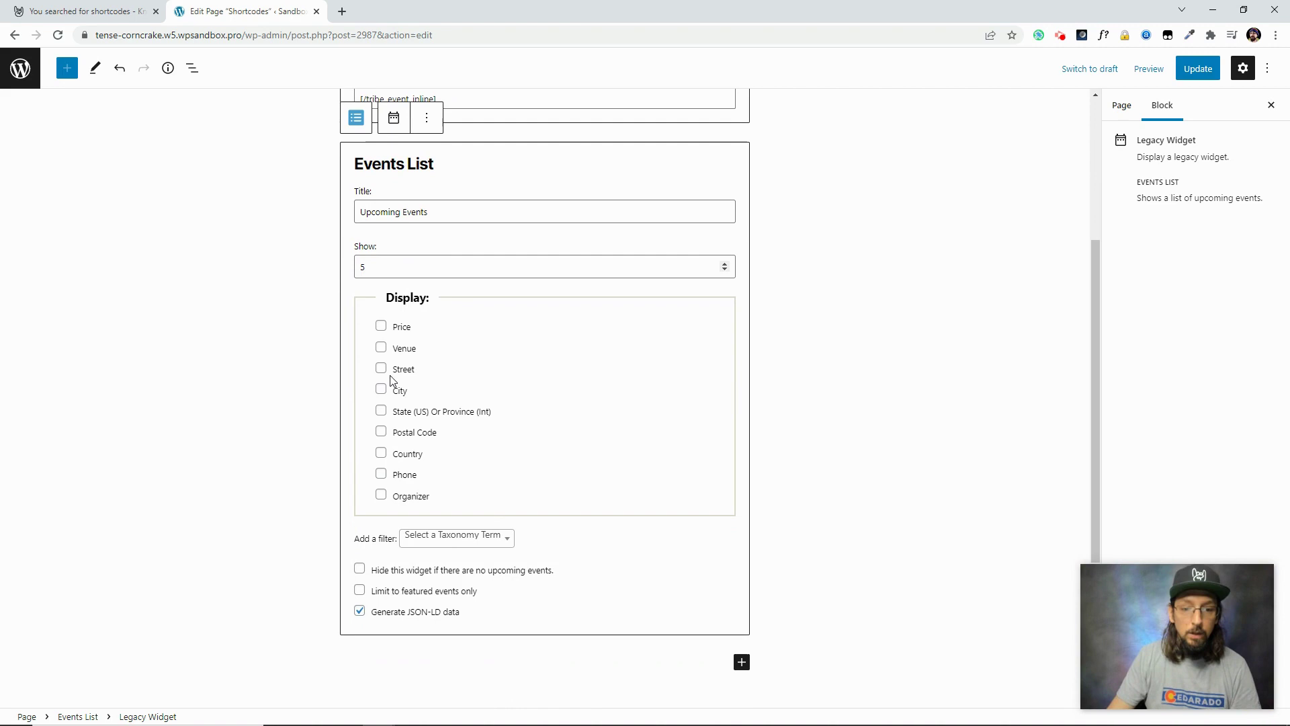
left_click(381, 327)
left_click(381, 348)
scroll(374, 514, "down", 1)
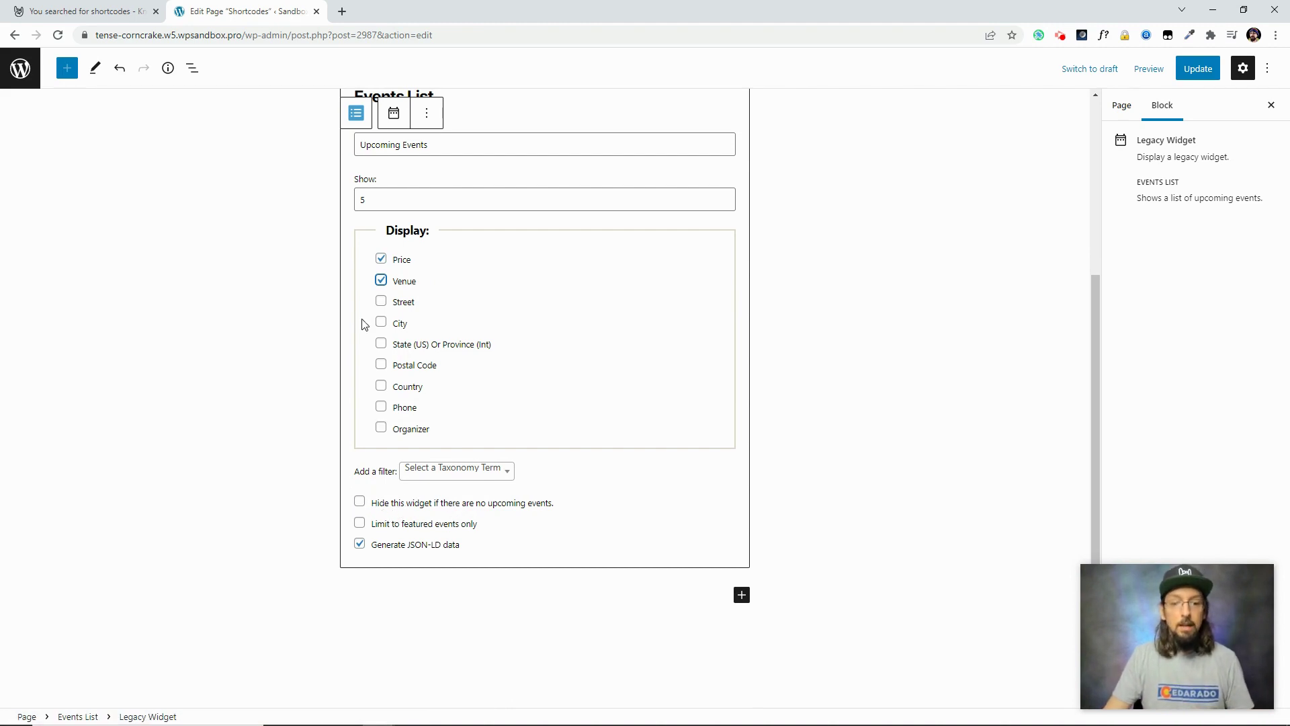
scroll(467, 341, "up", 3)
scroll(507, 403, "down", 1)
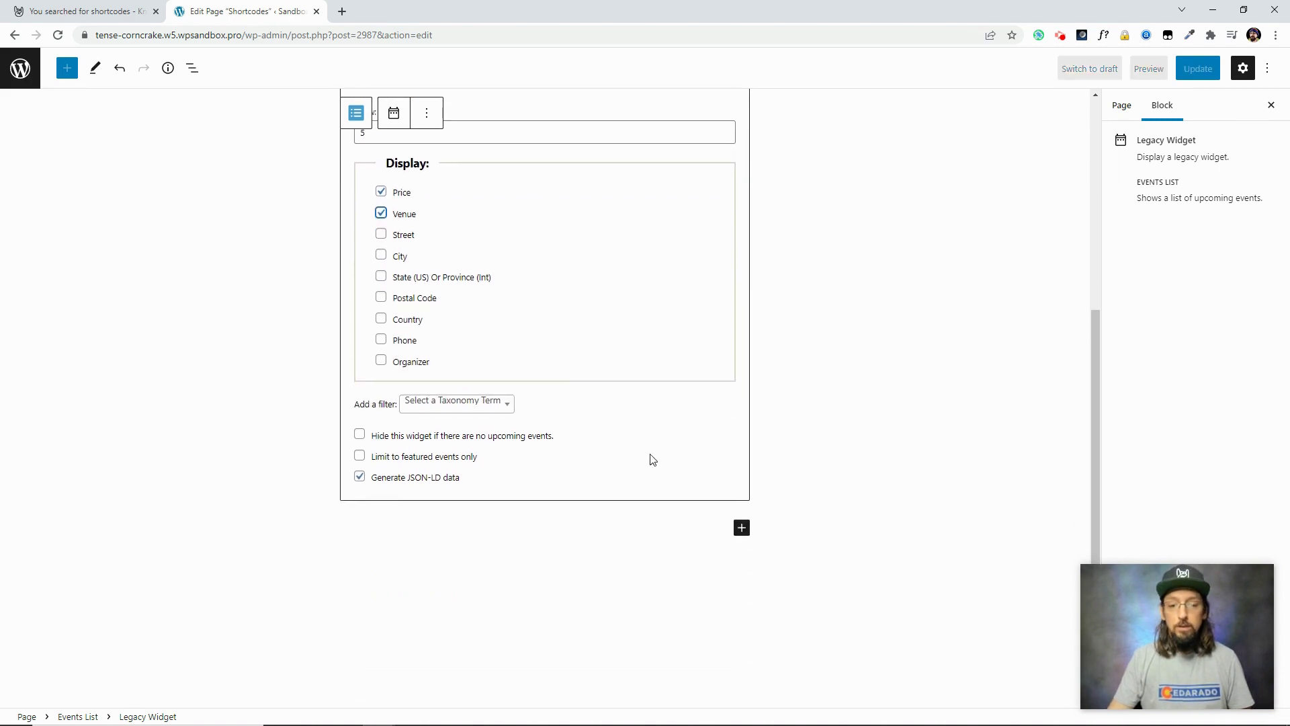
- Update the page and view the Upcoming Events list below the single event on the live page
left_click(1191, 67)
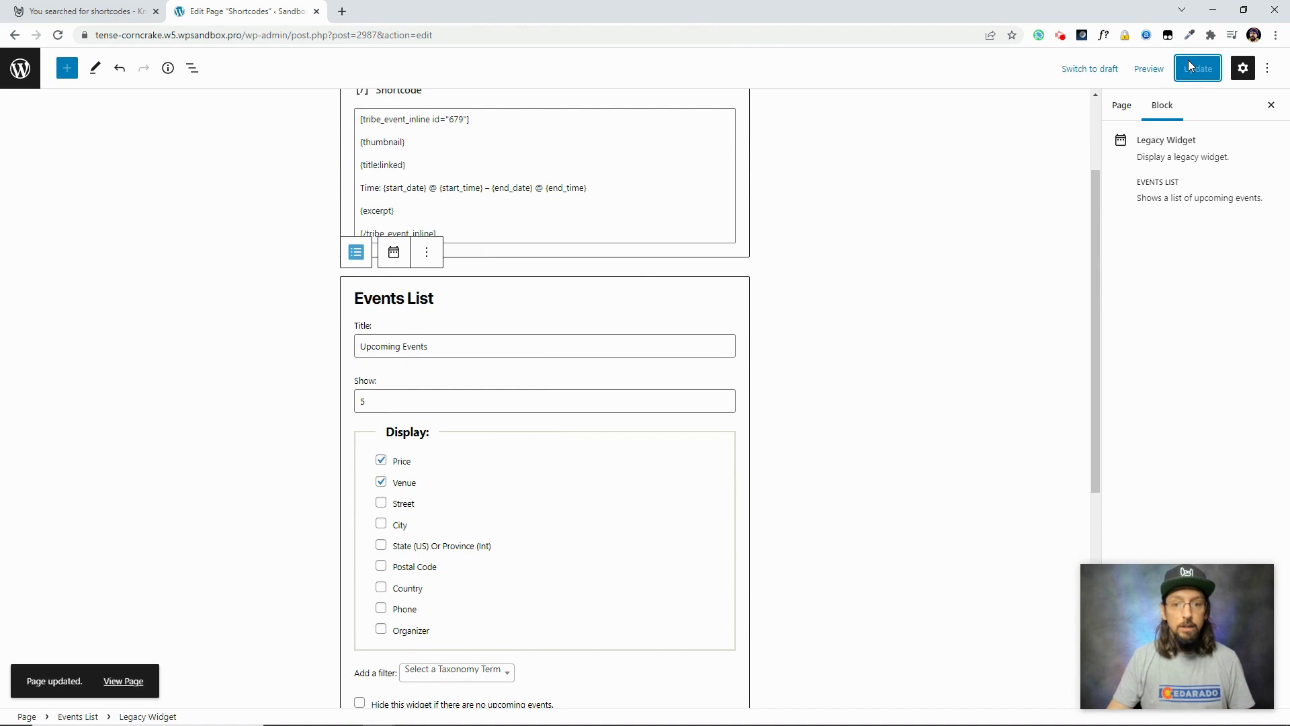
left_click(123, 681)
scroll(498, 369, "down", 6)
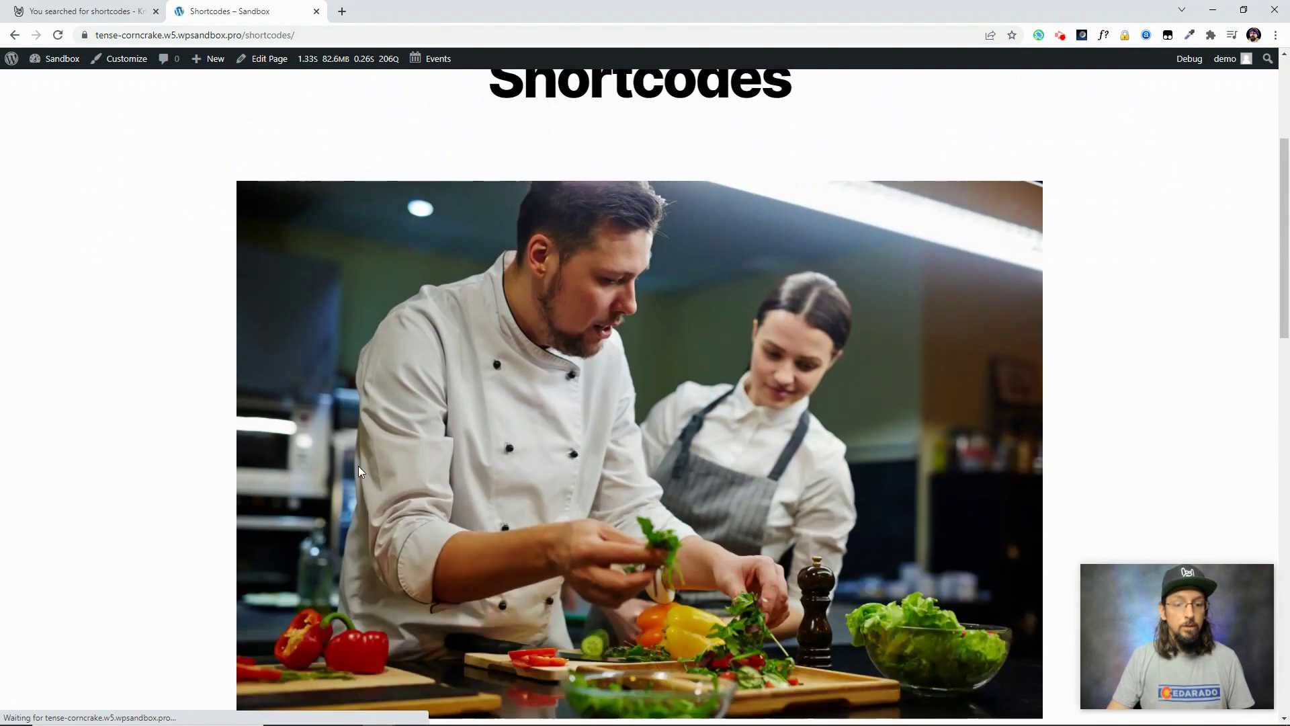
scroll(424, 324, "down", 4)
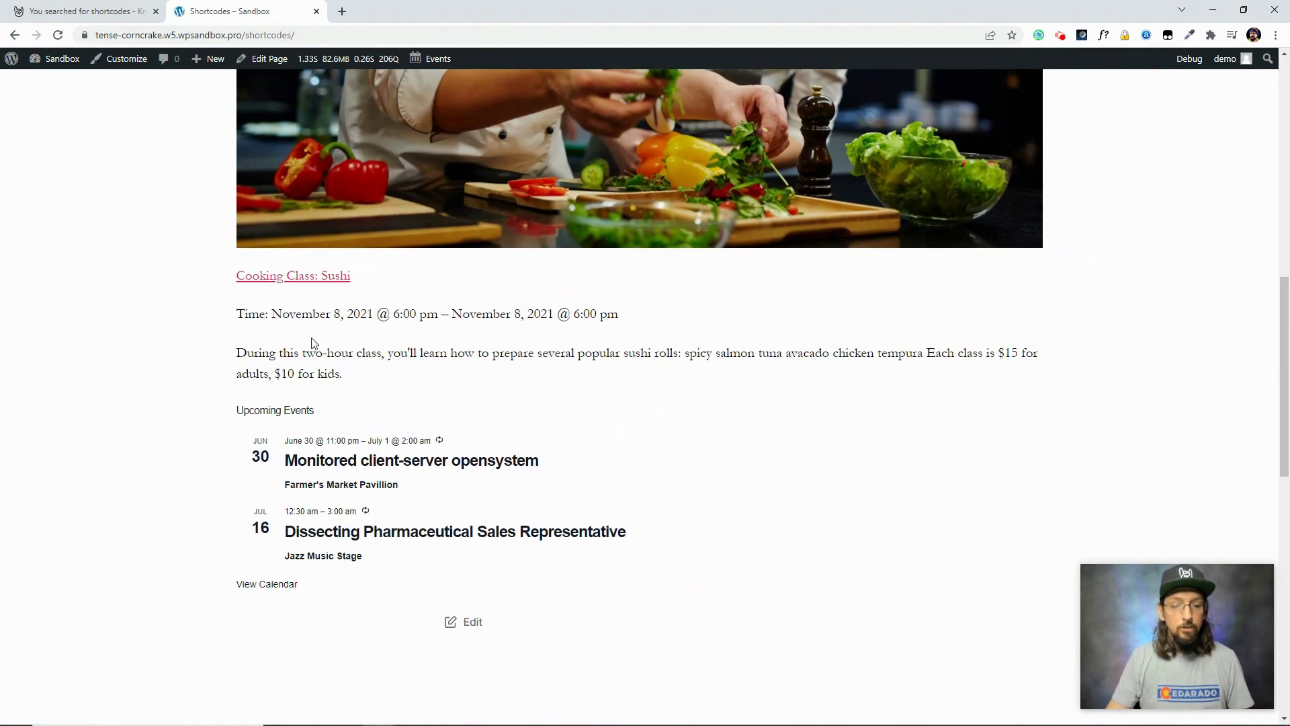
scroll(311, 343, "down", 3)
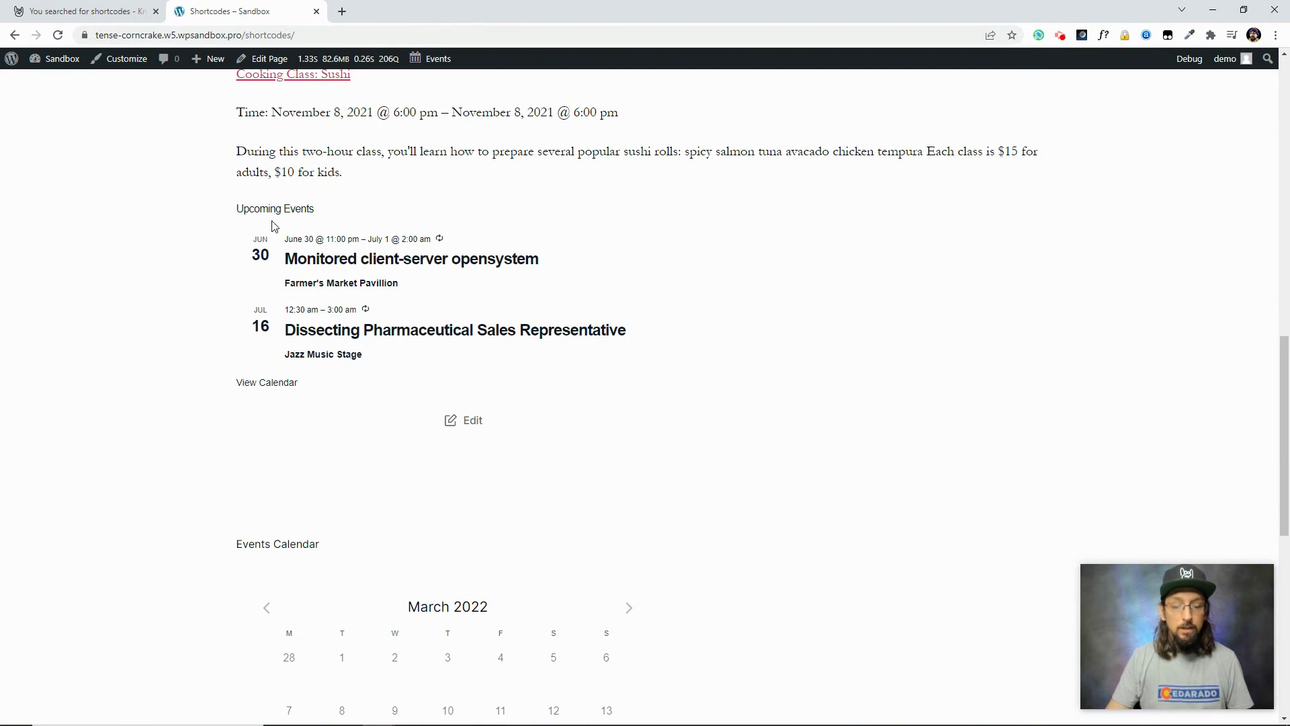